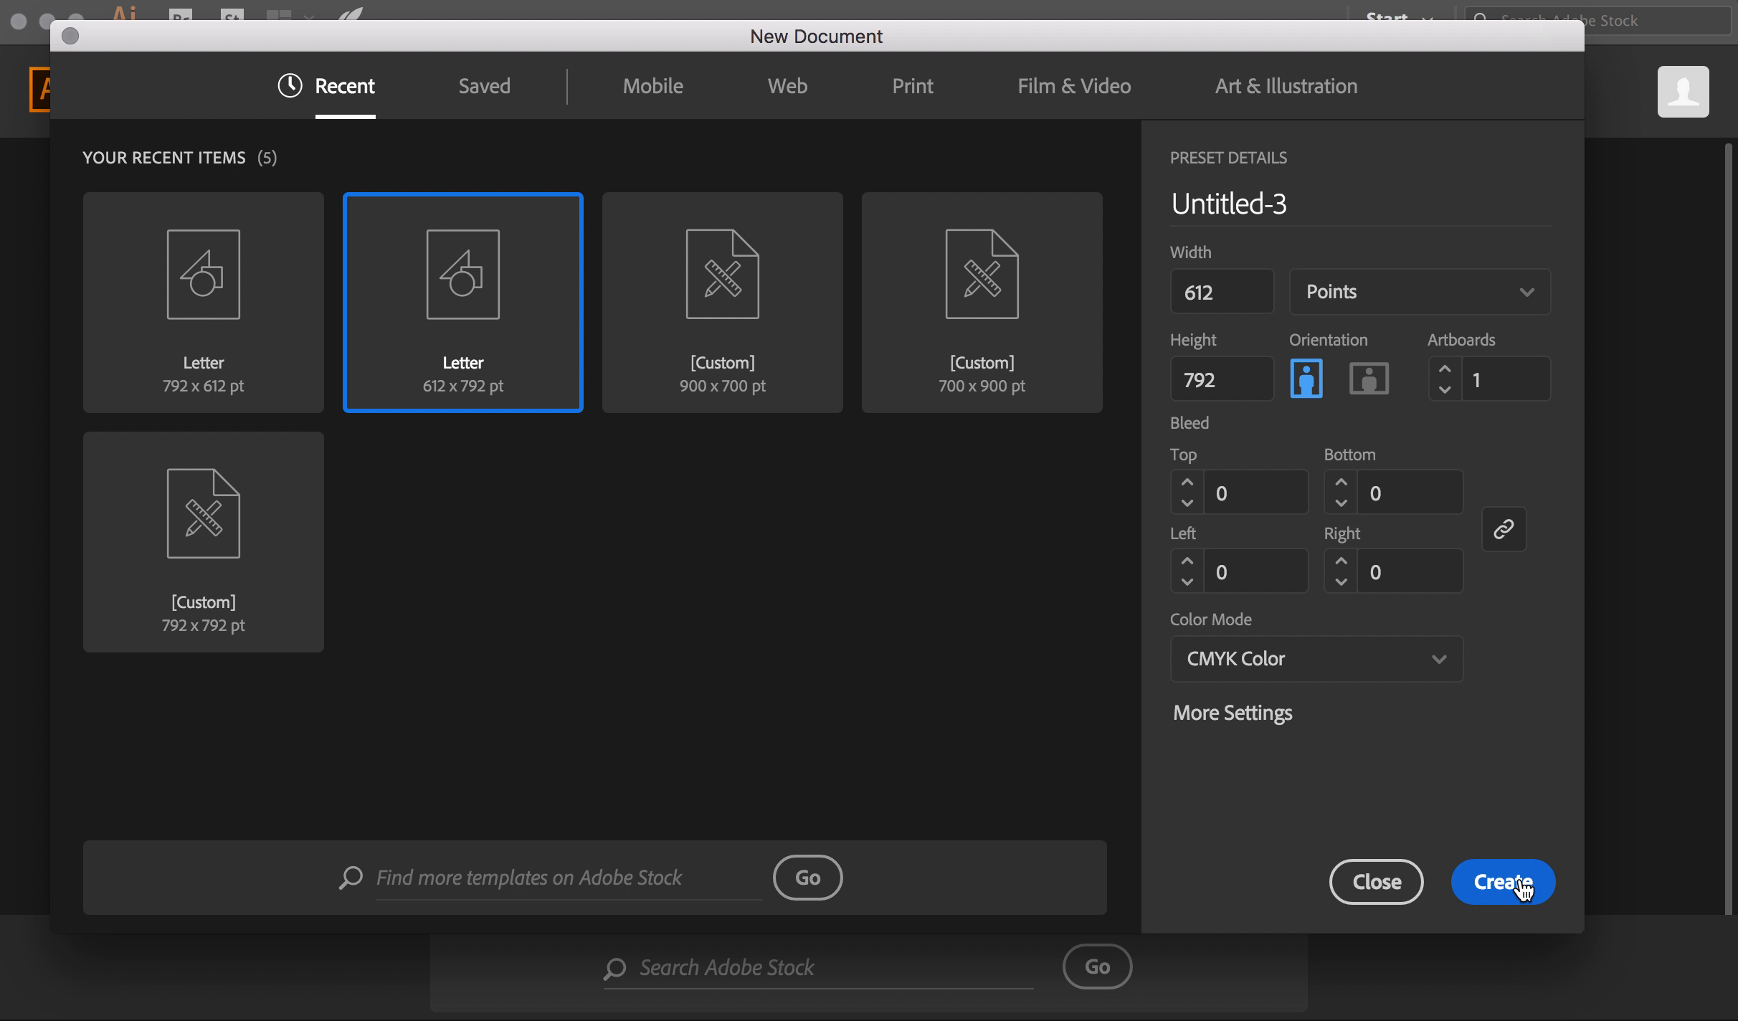
# Create a new blank Letter 612 x 792 pt document, Untitled-3
pyautogui.click(1523, 887)
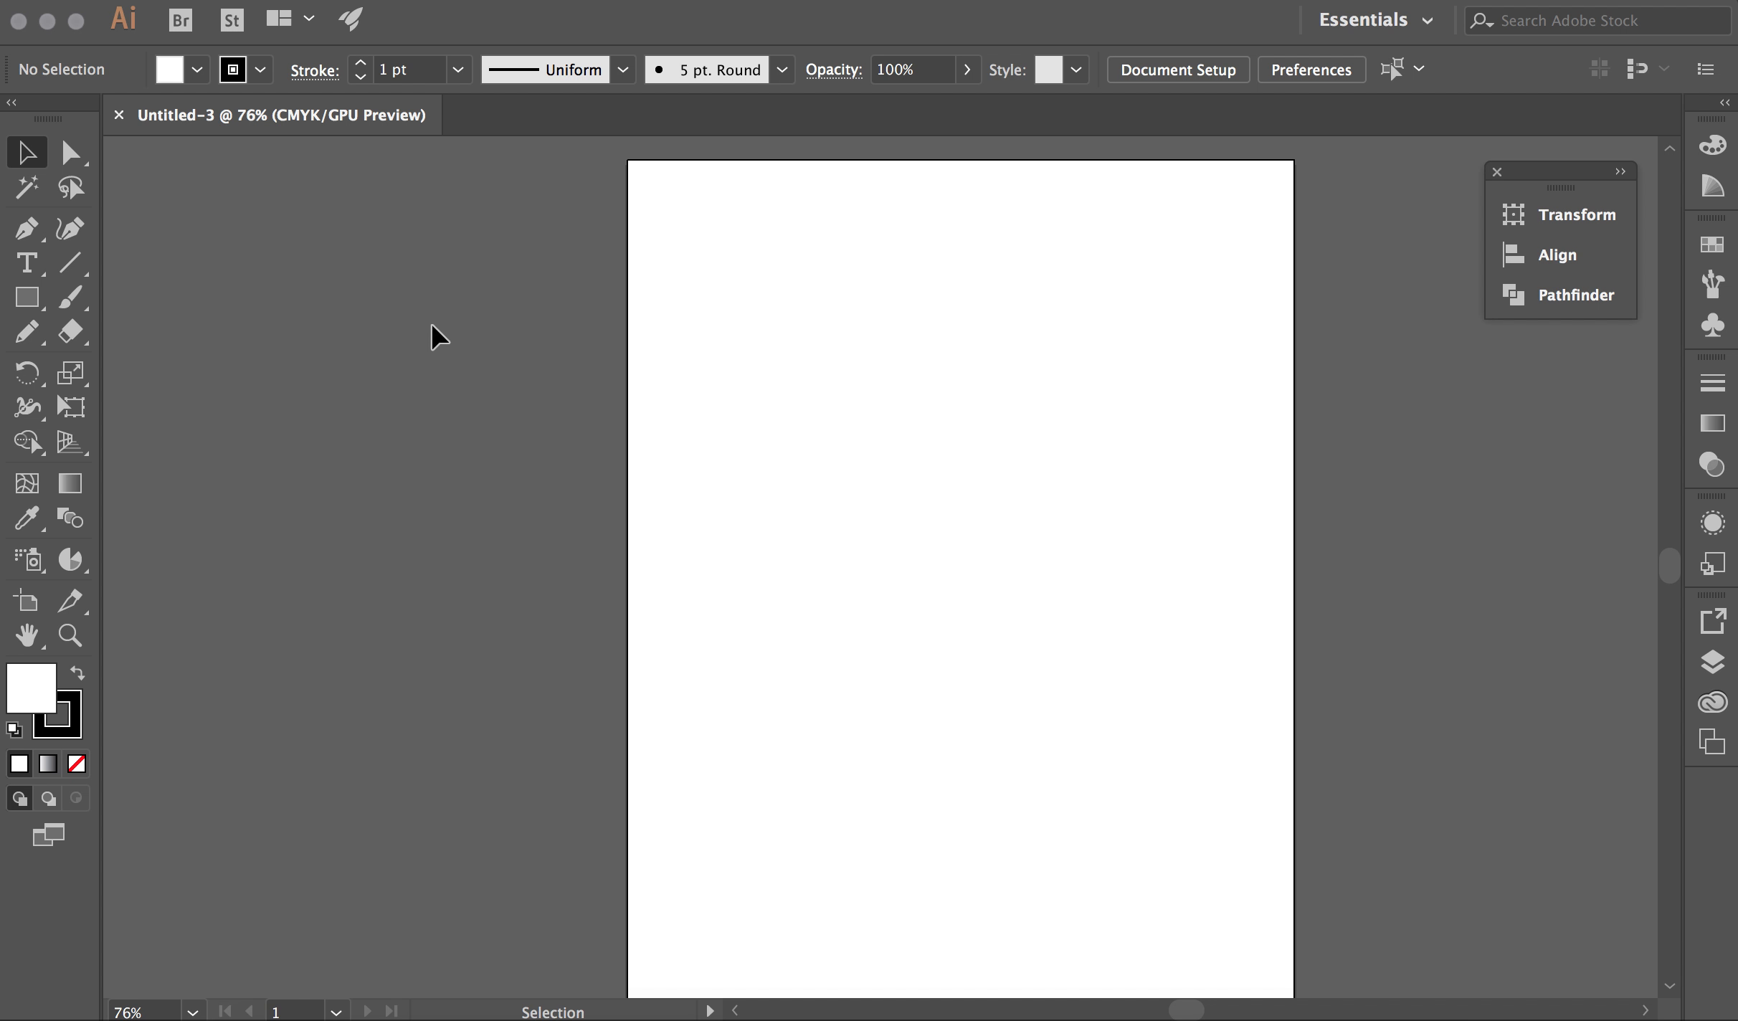
# Switch the graph tool from Pie Graph to the Column Graph Tool
pyautogui.click(75, 567)
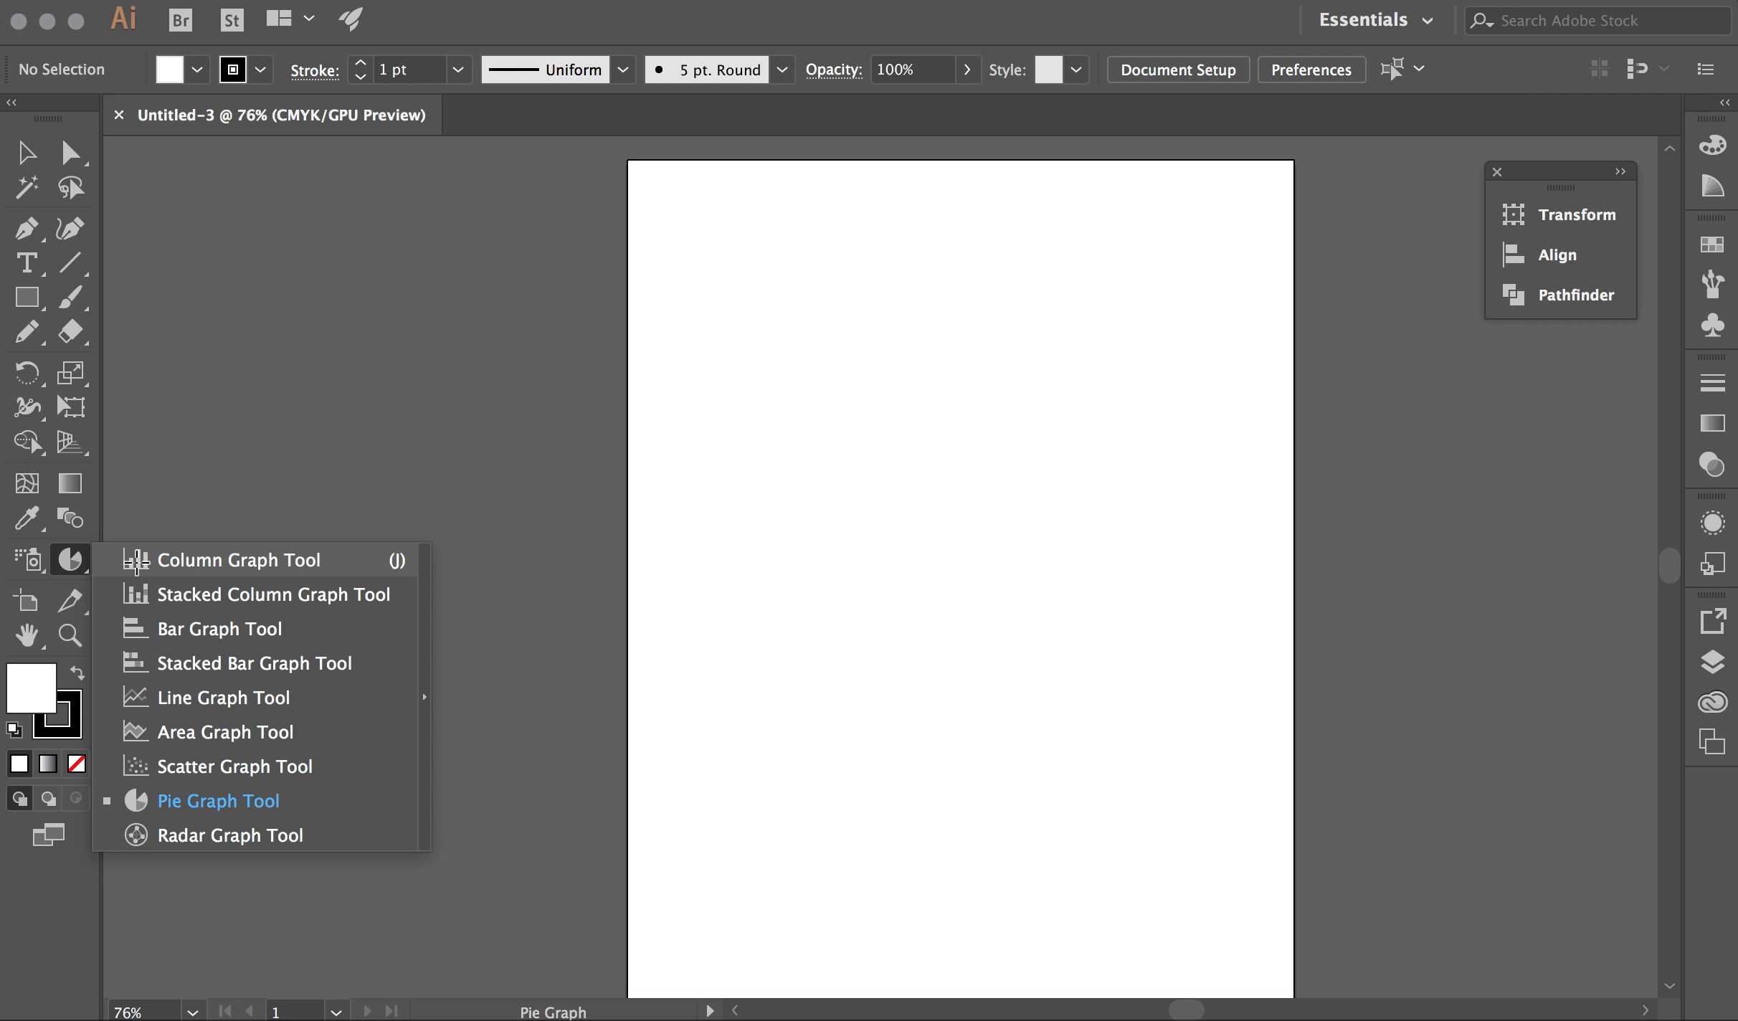
pyautogui.click(135, 573)
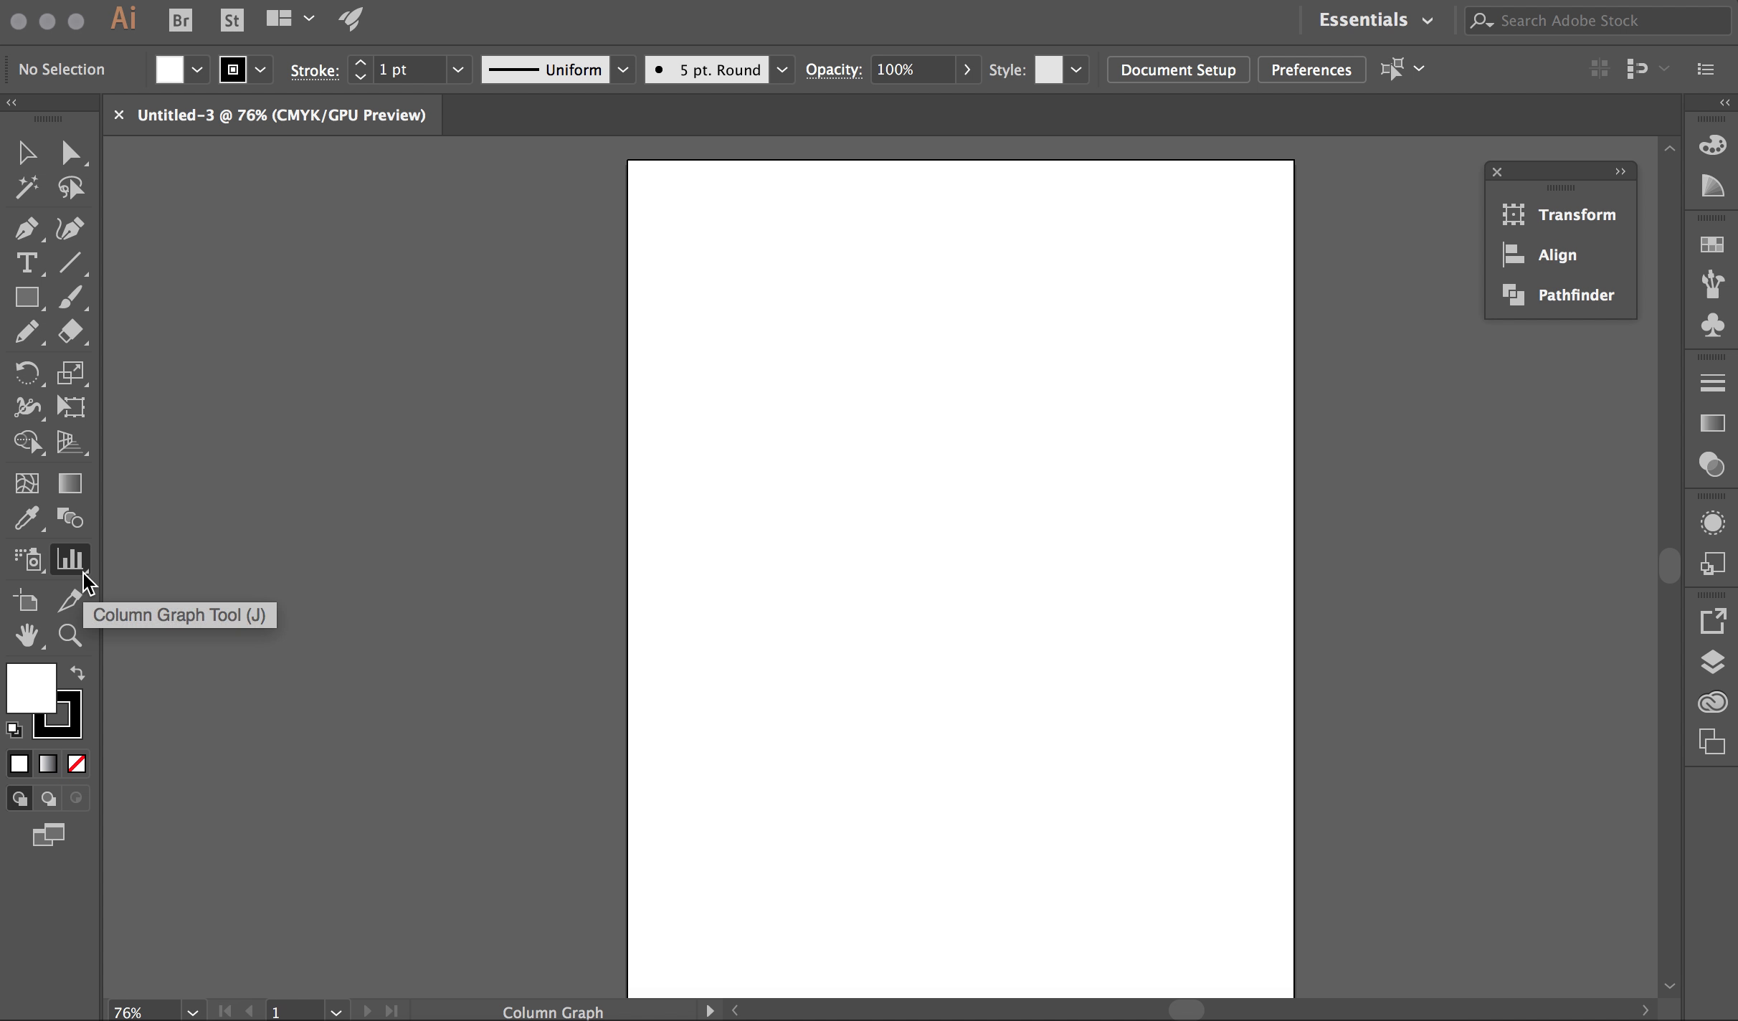
pyautogui.click(84, 573)
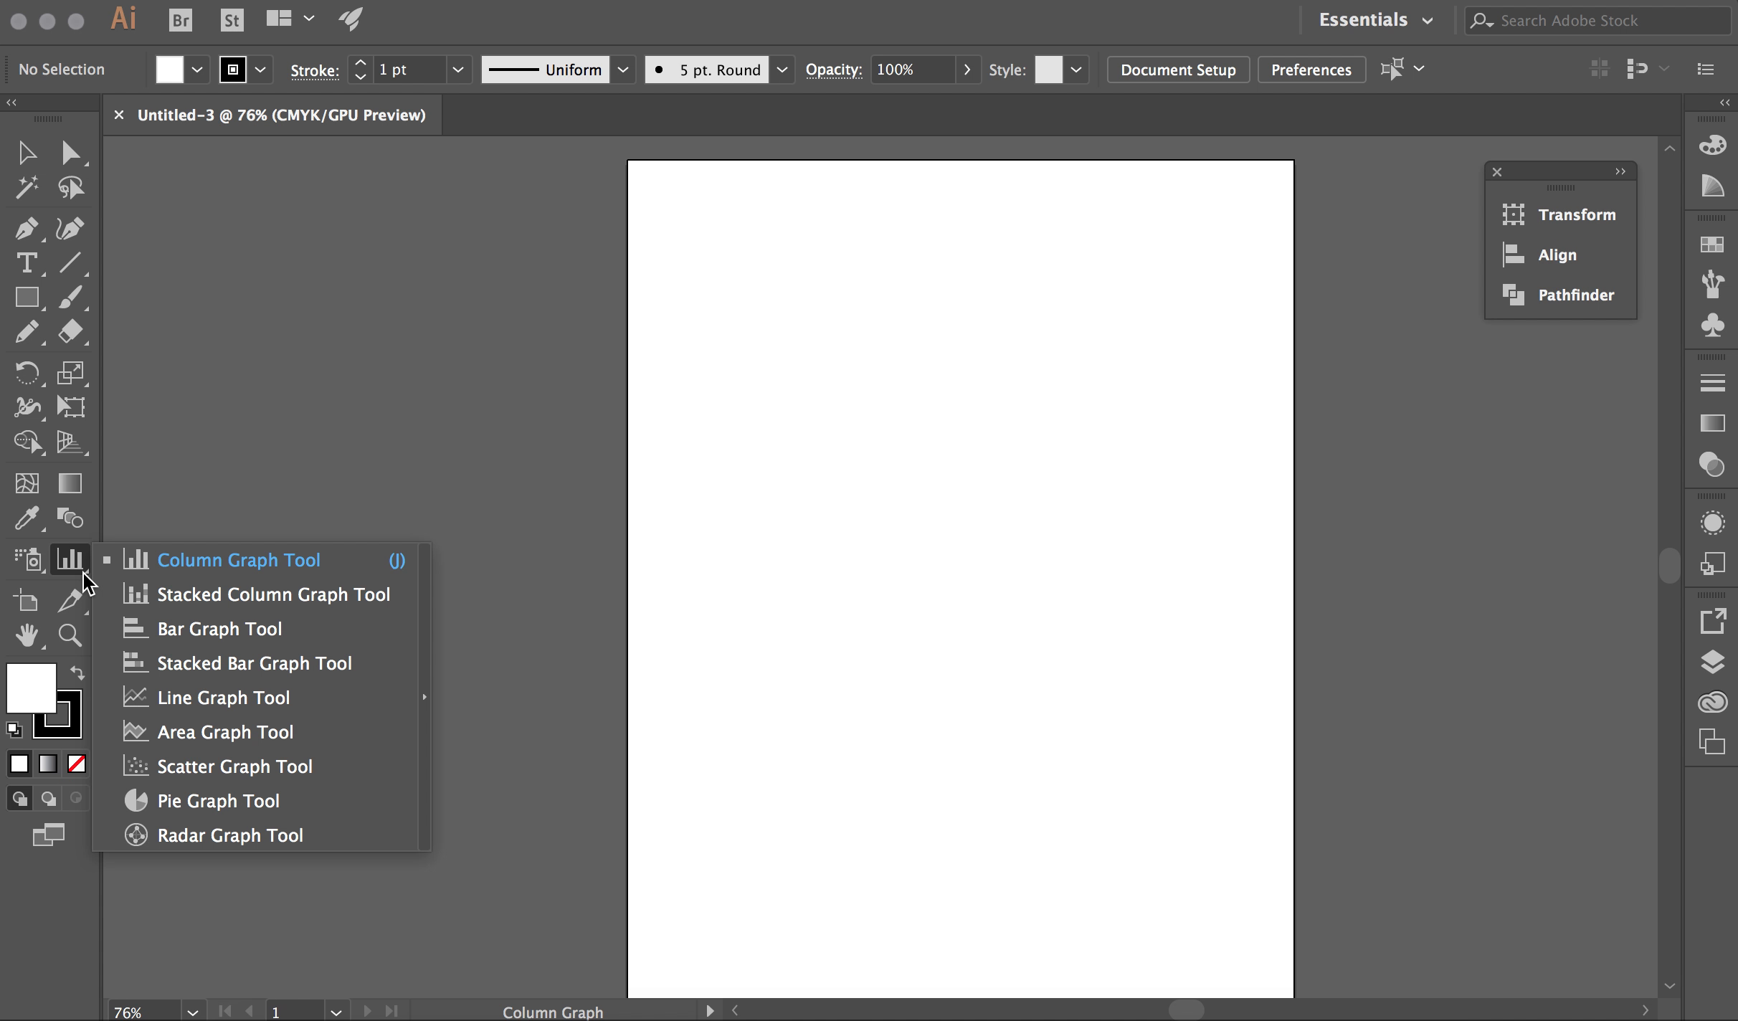
pyautogui.click(215, 567)
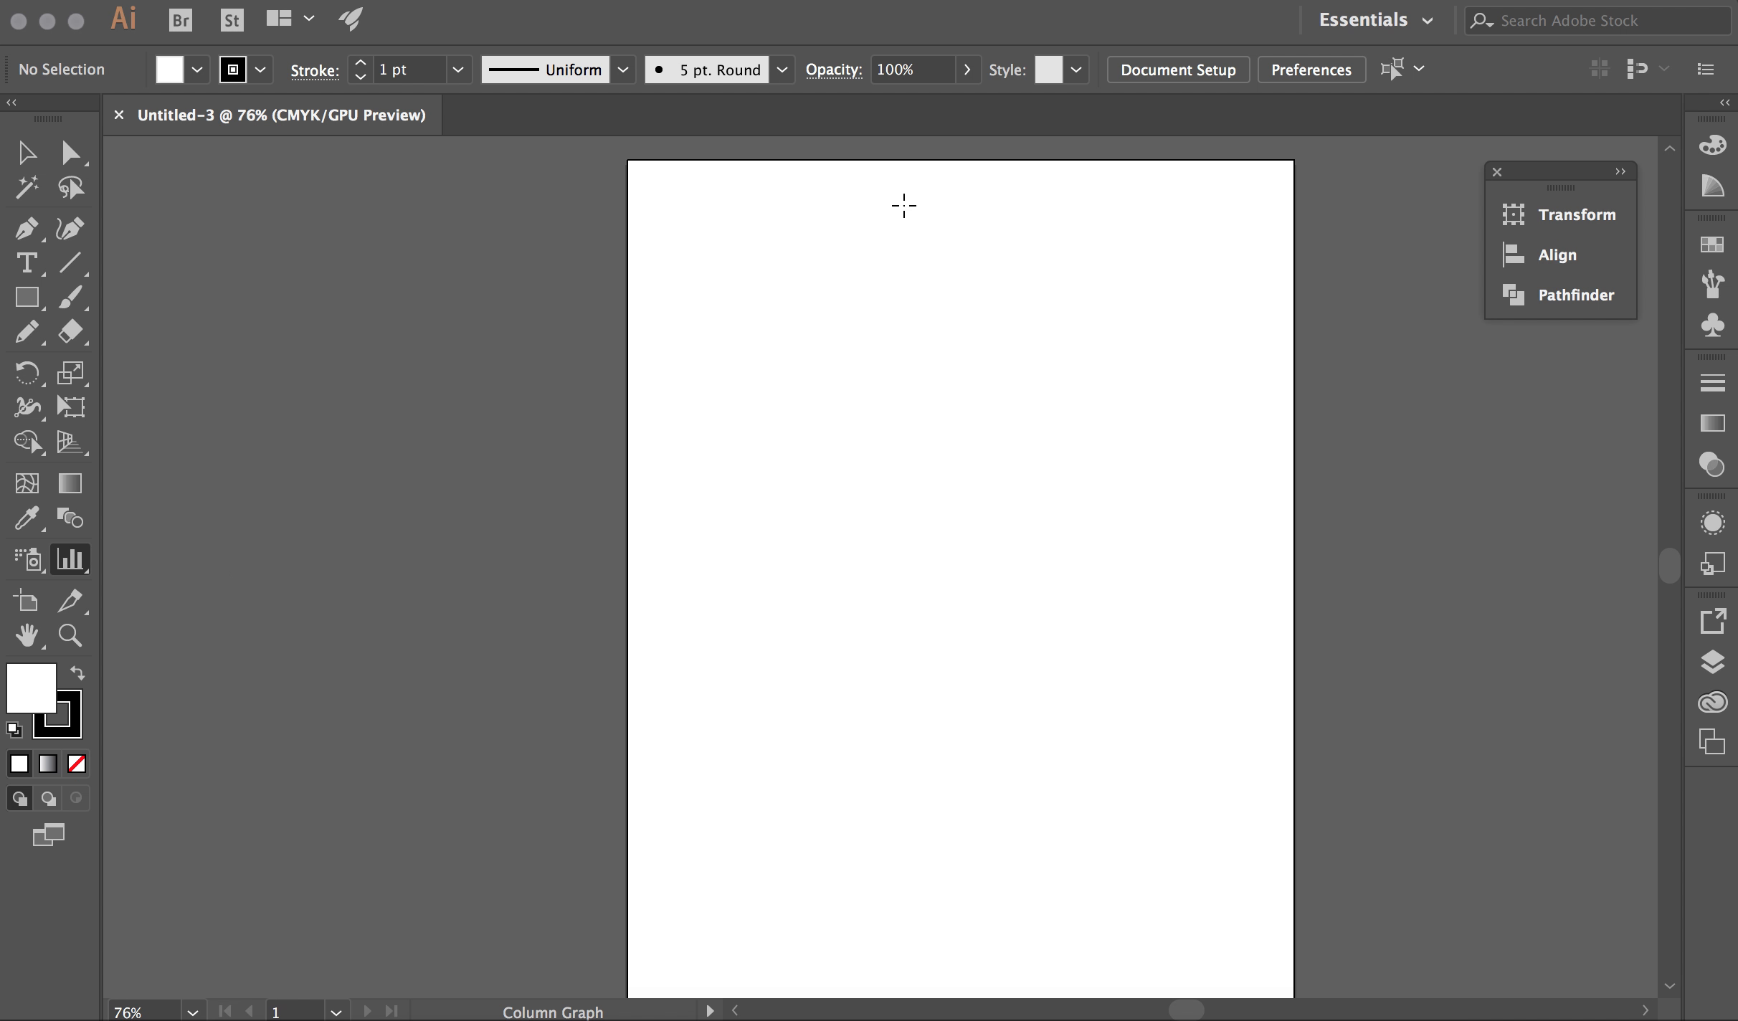
# Drag out a placeholder column graph on the artboard and move its Graph Data window aside
pyautogui.moveTo(693, 248); pyautogui.dragTo(1233, 762)
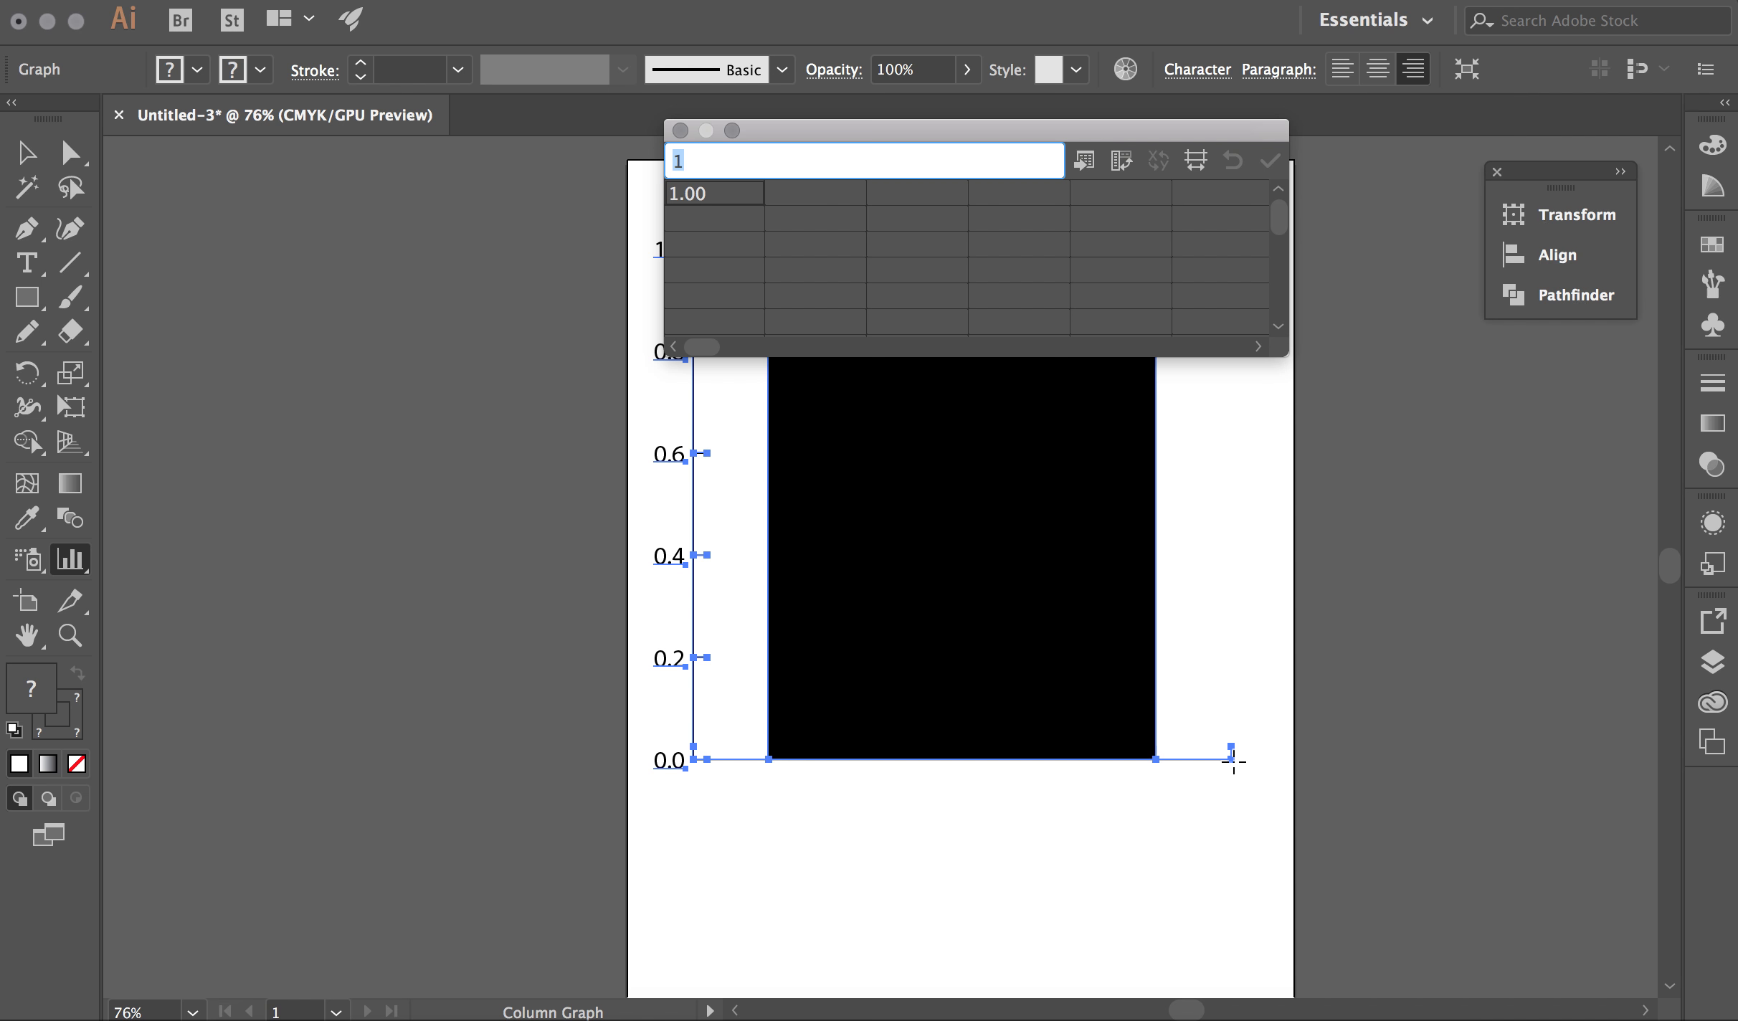
pyautogui.moveTo(993, 132); pyautogui.dragTo(512, 426)
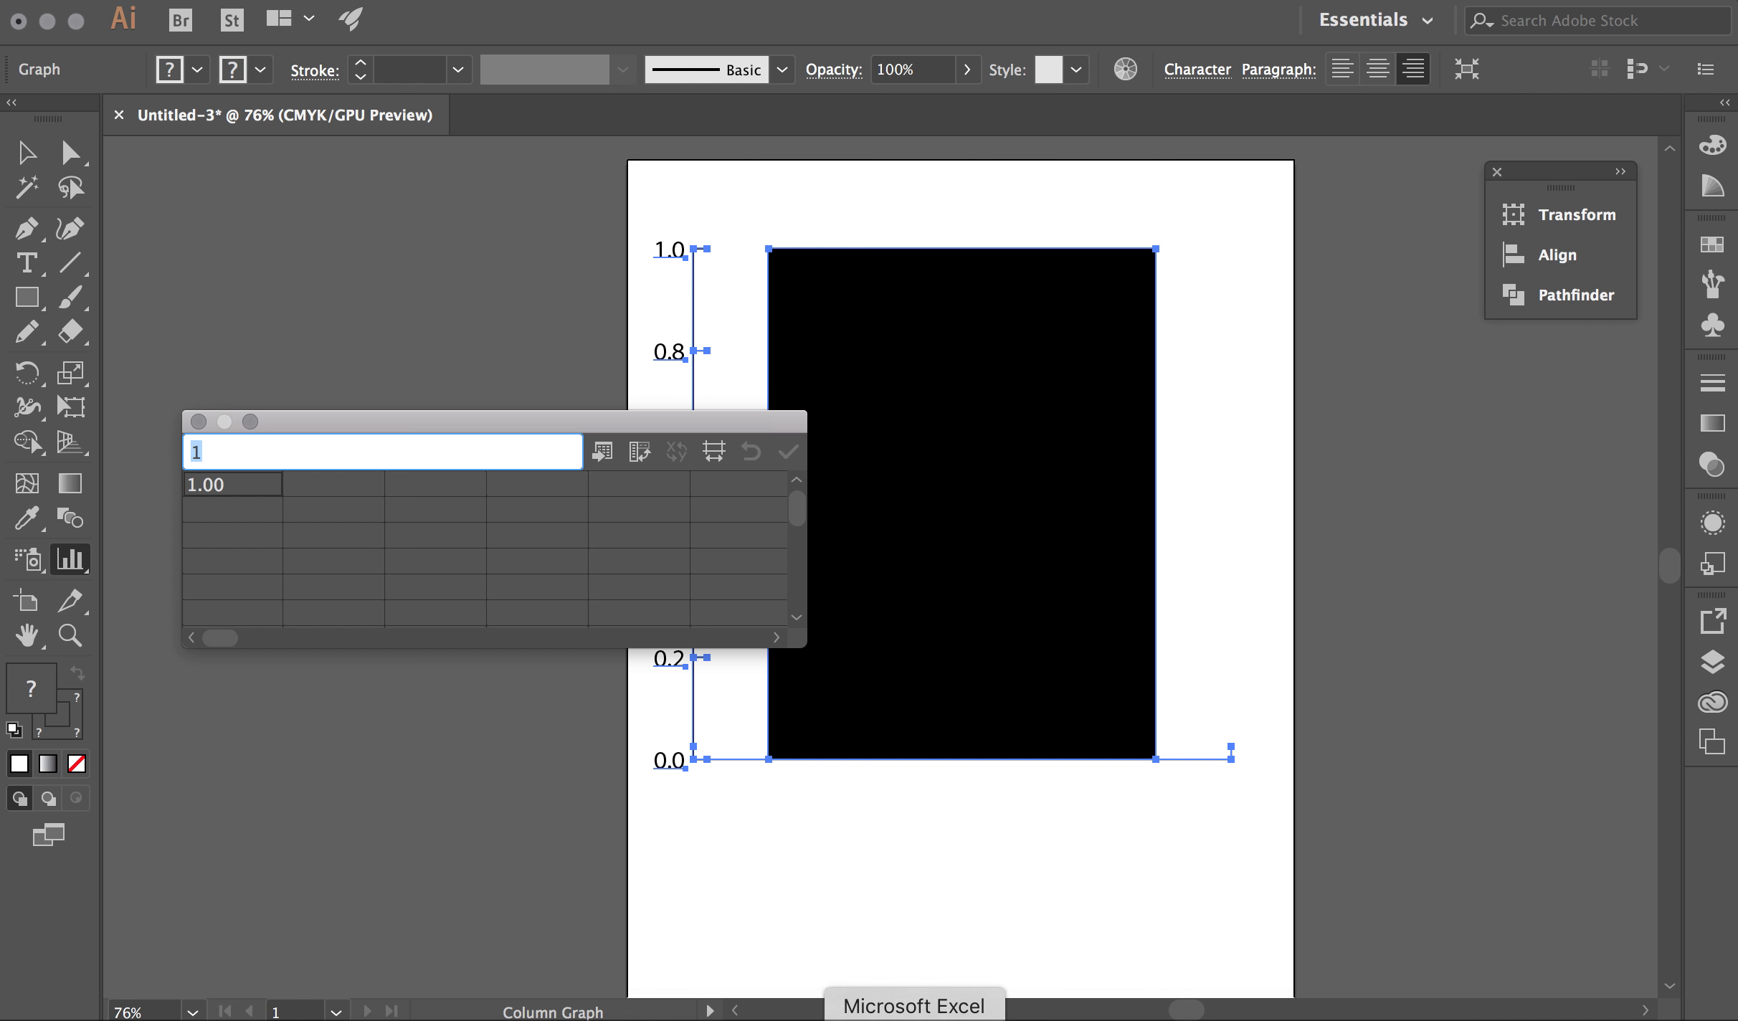
# Copy the No, No prediction and Yes labels and counts from Excel cells A3:B5
pyautogui.click(914, 1015)
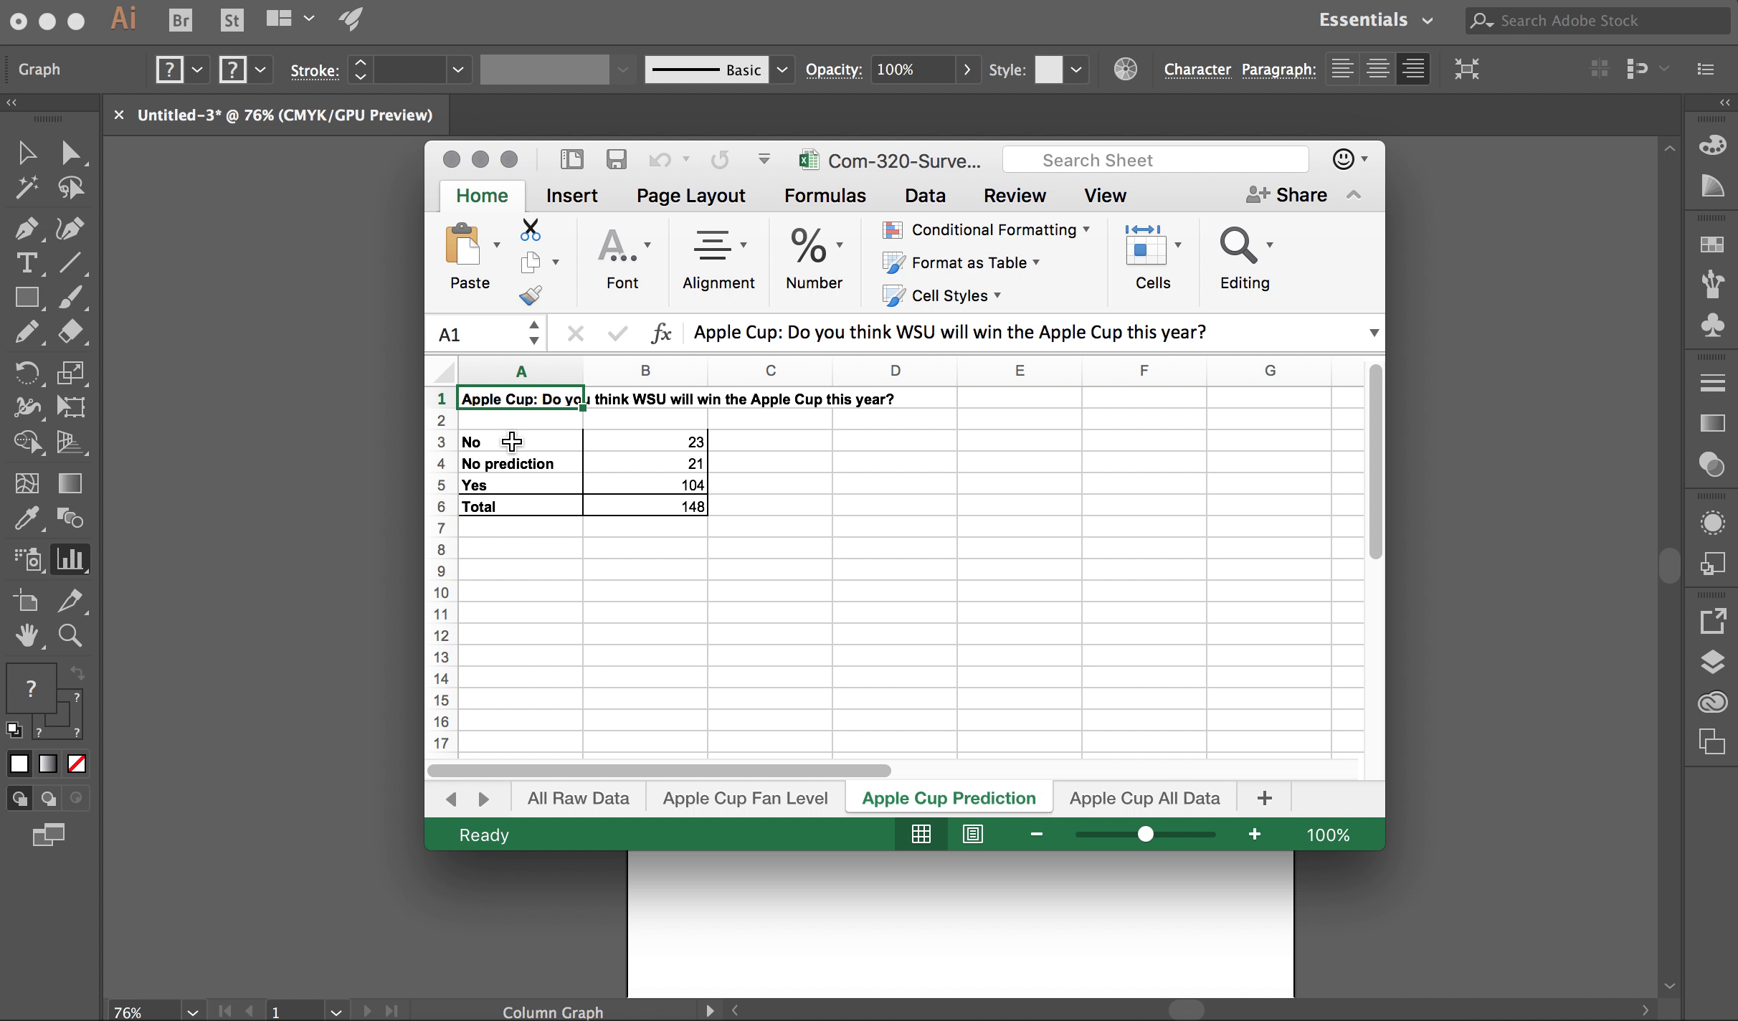
pyautogui.moveTo(511, 441); pyautogui.dragTo(649, 482)
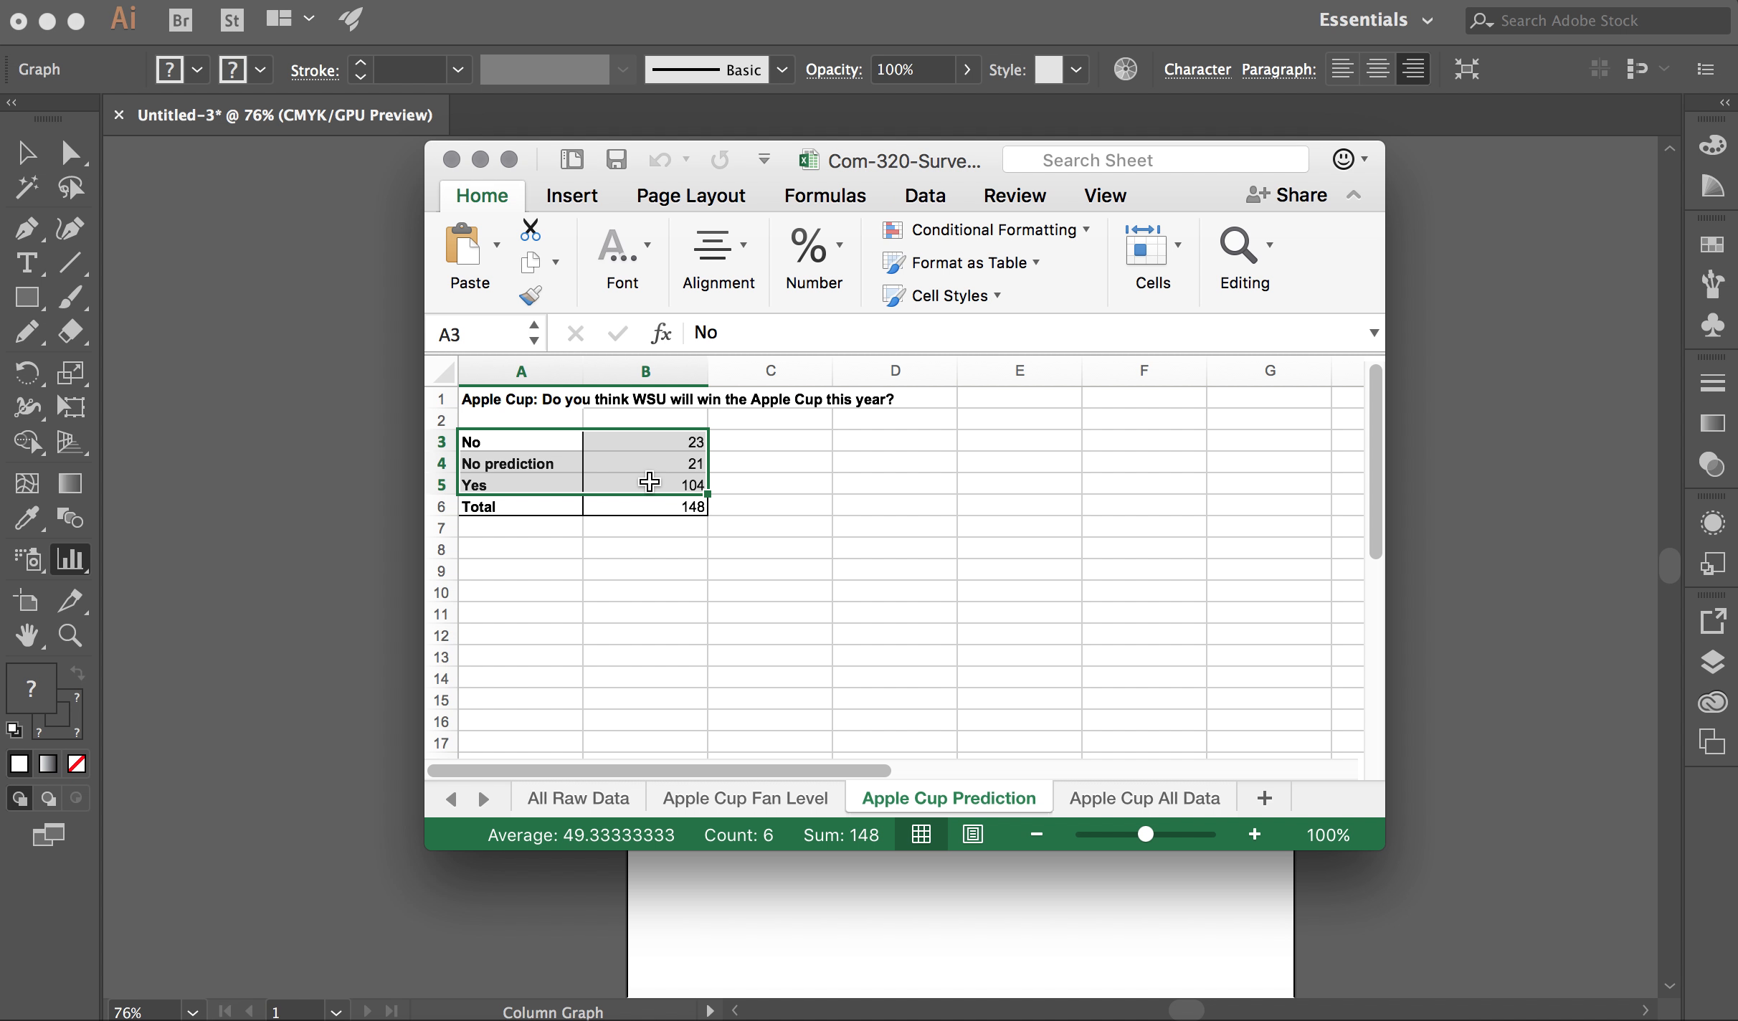
pyautogui.press('super+c')
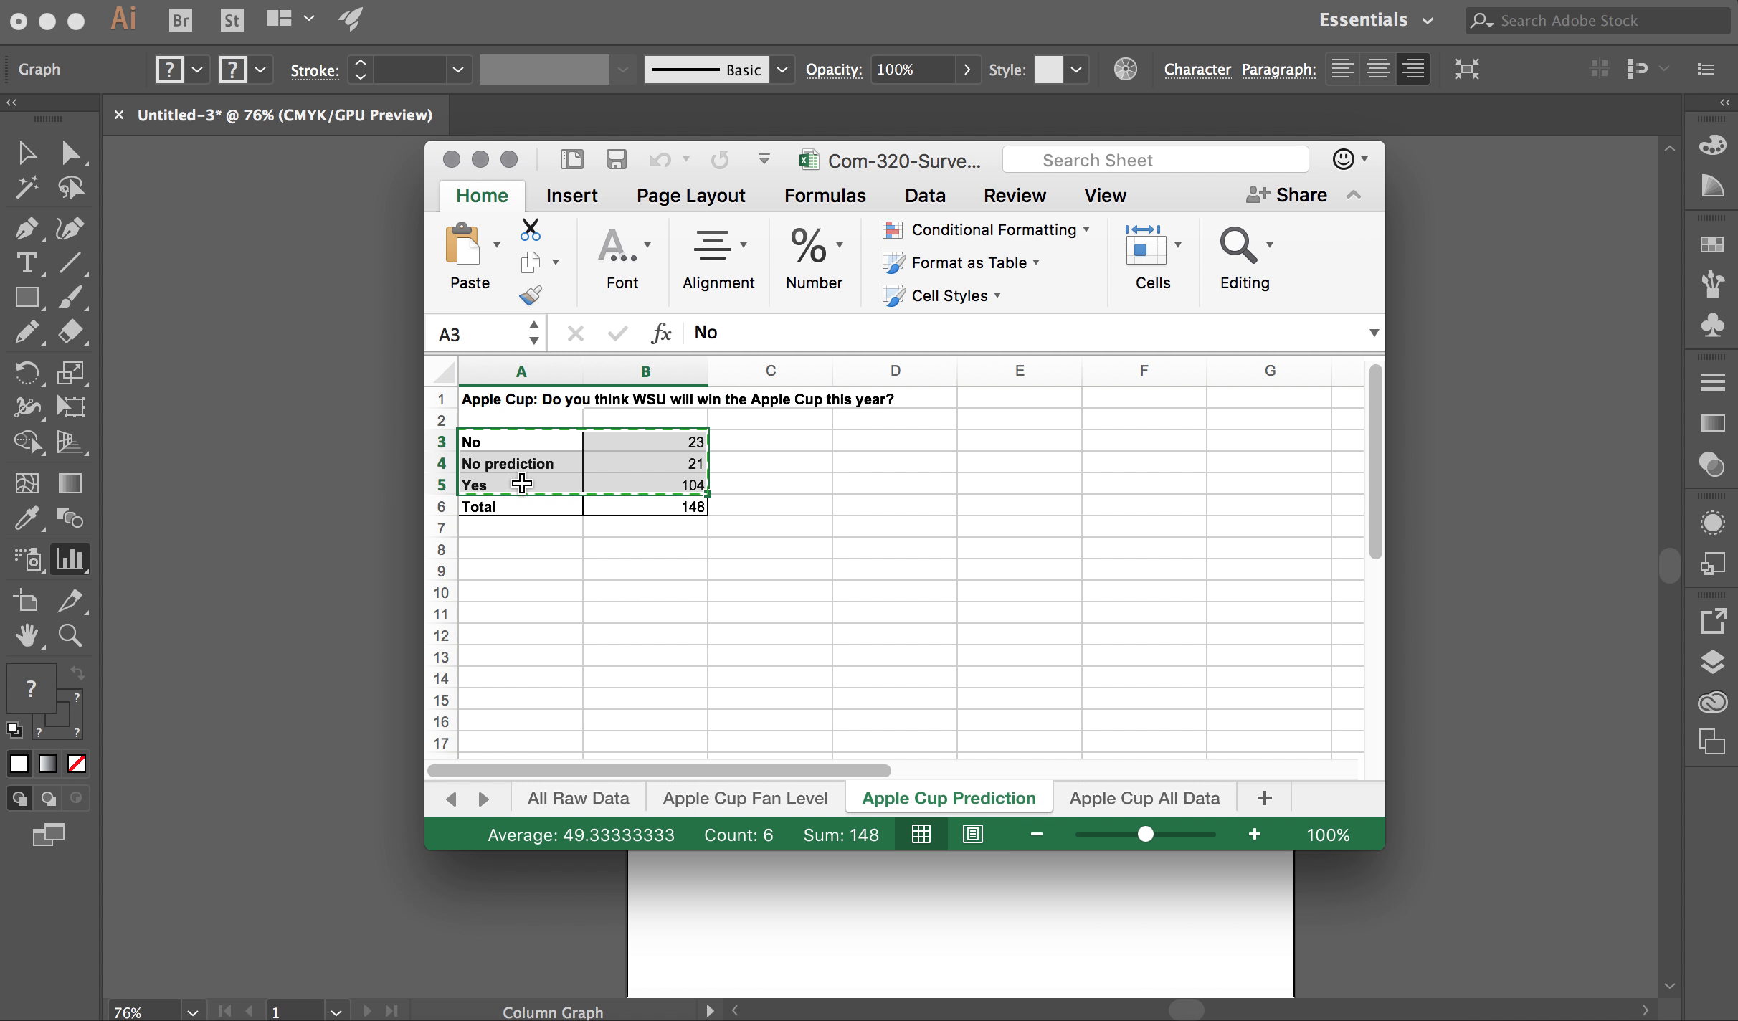
pyautogui.click(347, 479)
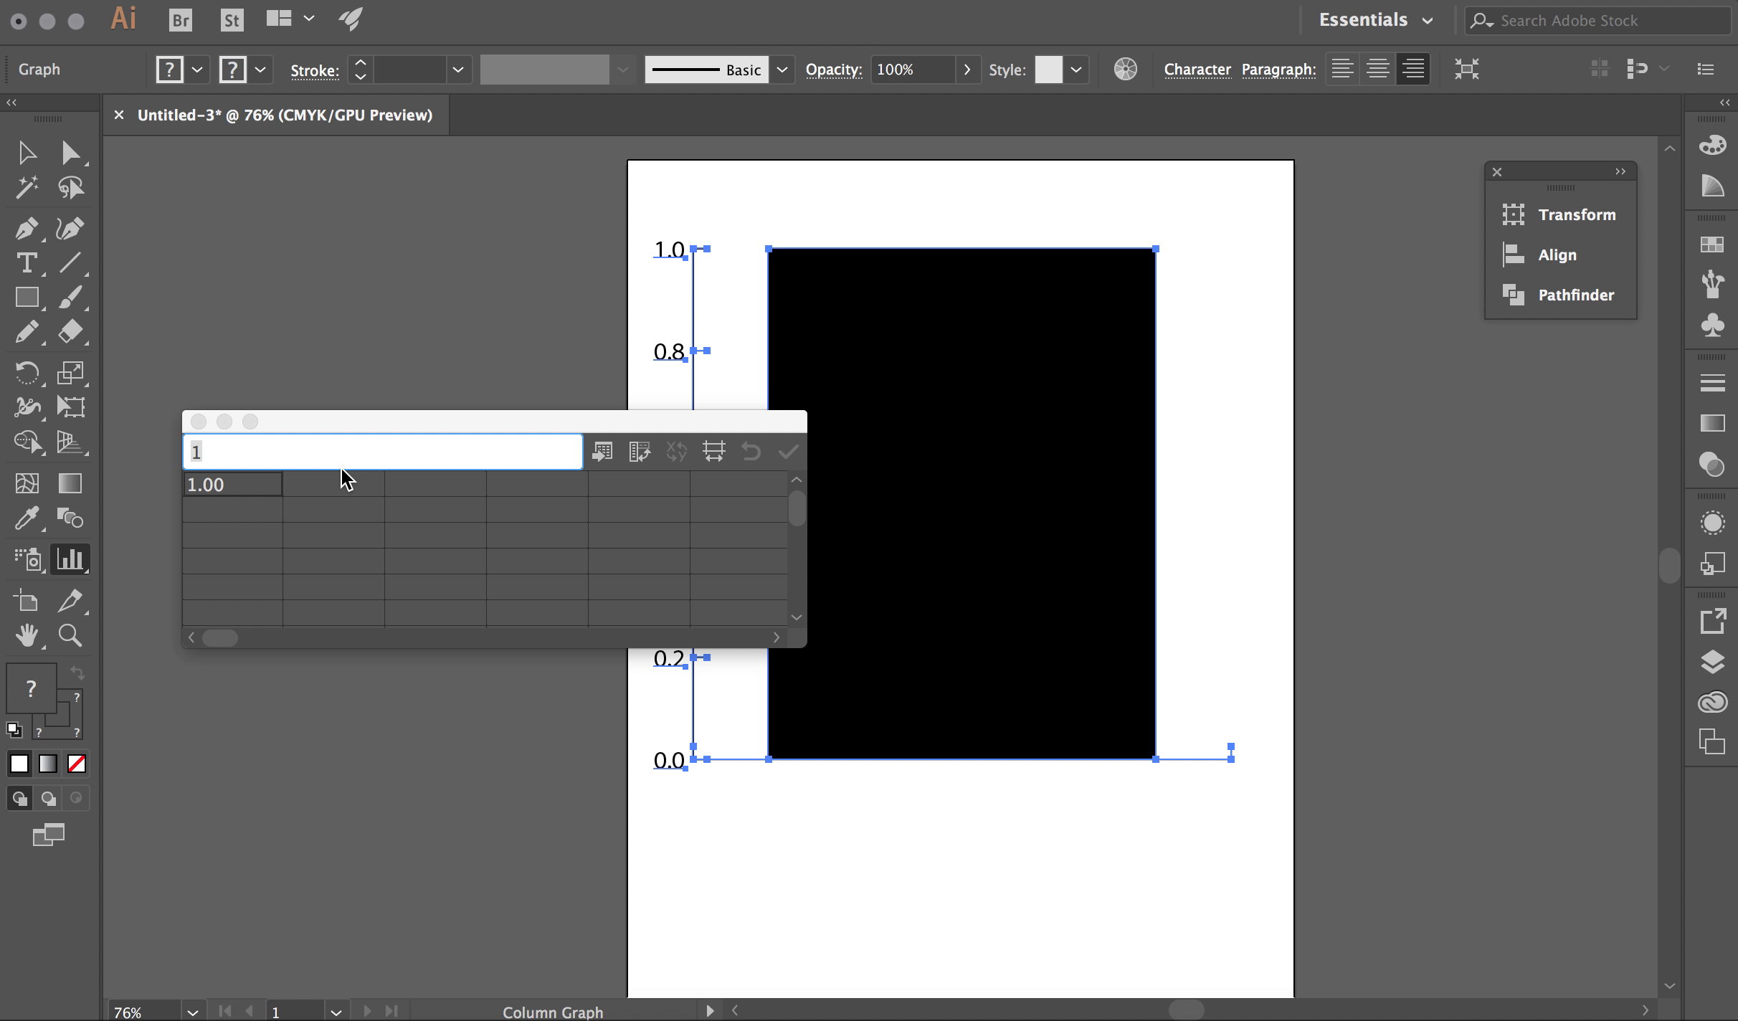
# Paste the copied survey data into the first Graph Data cell
pyautogui.click(239, 485)
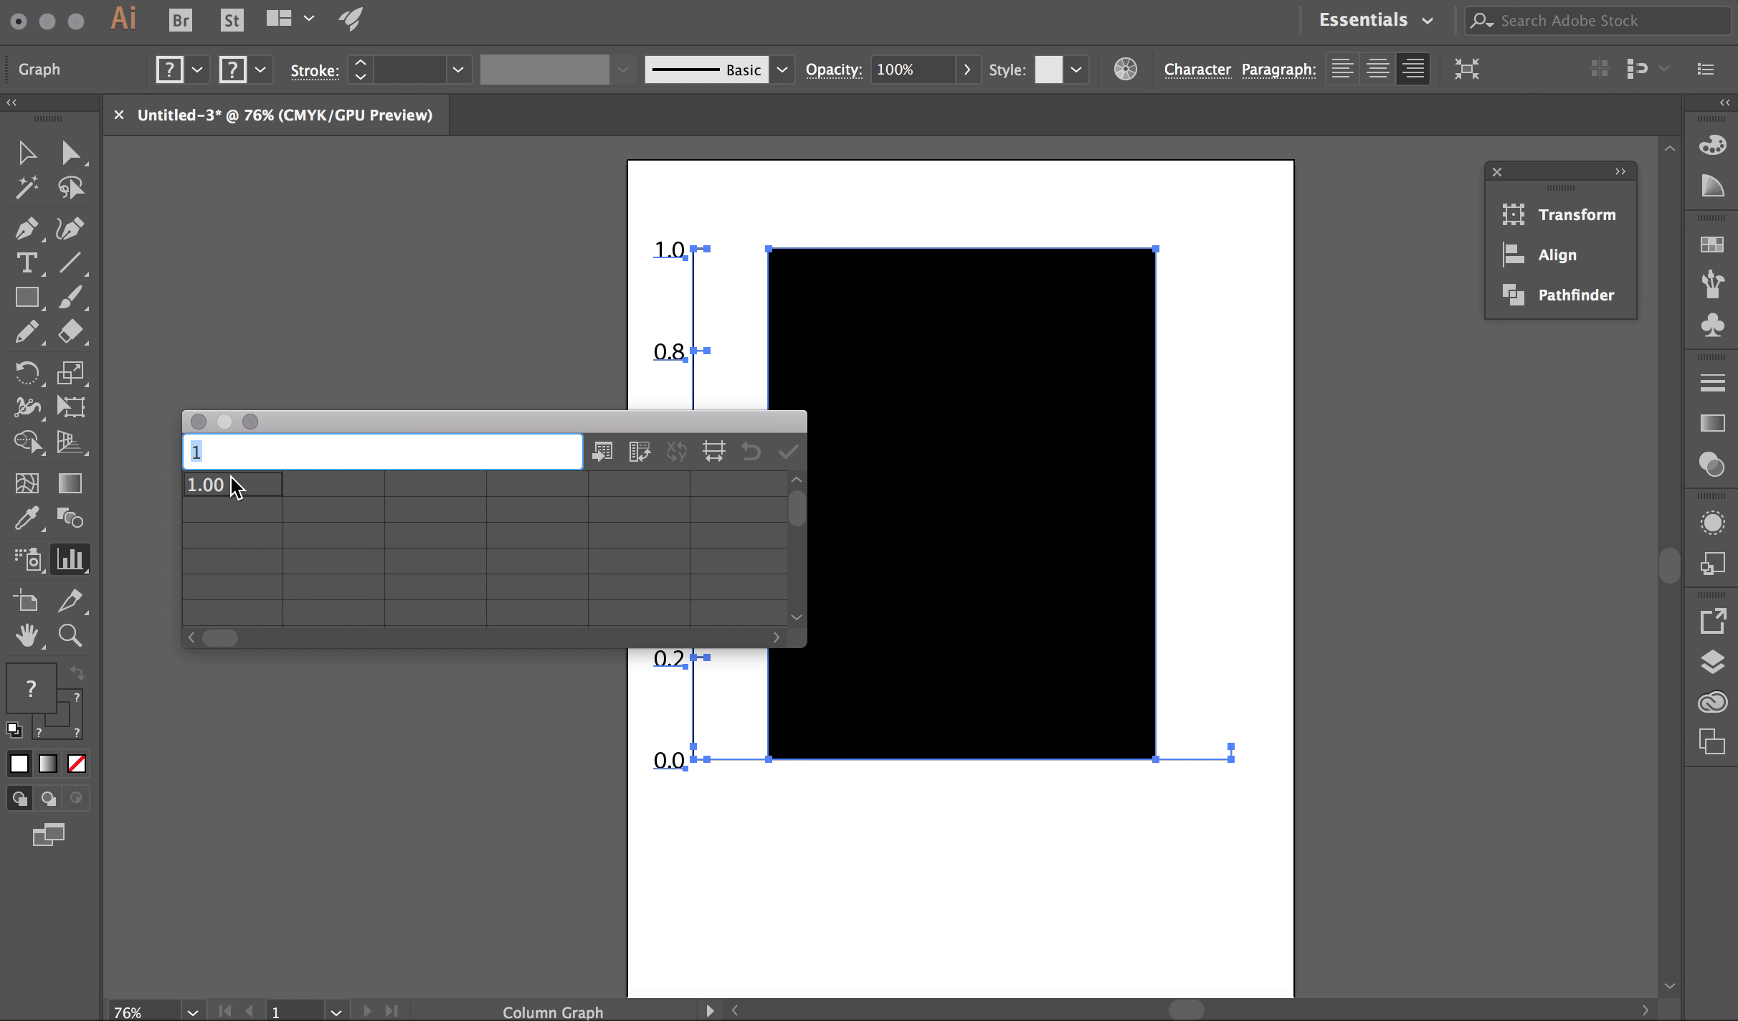
pyautogui.click(278, 0)
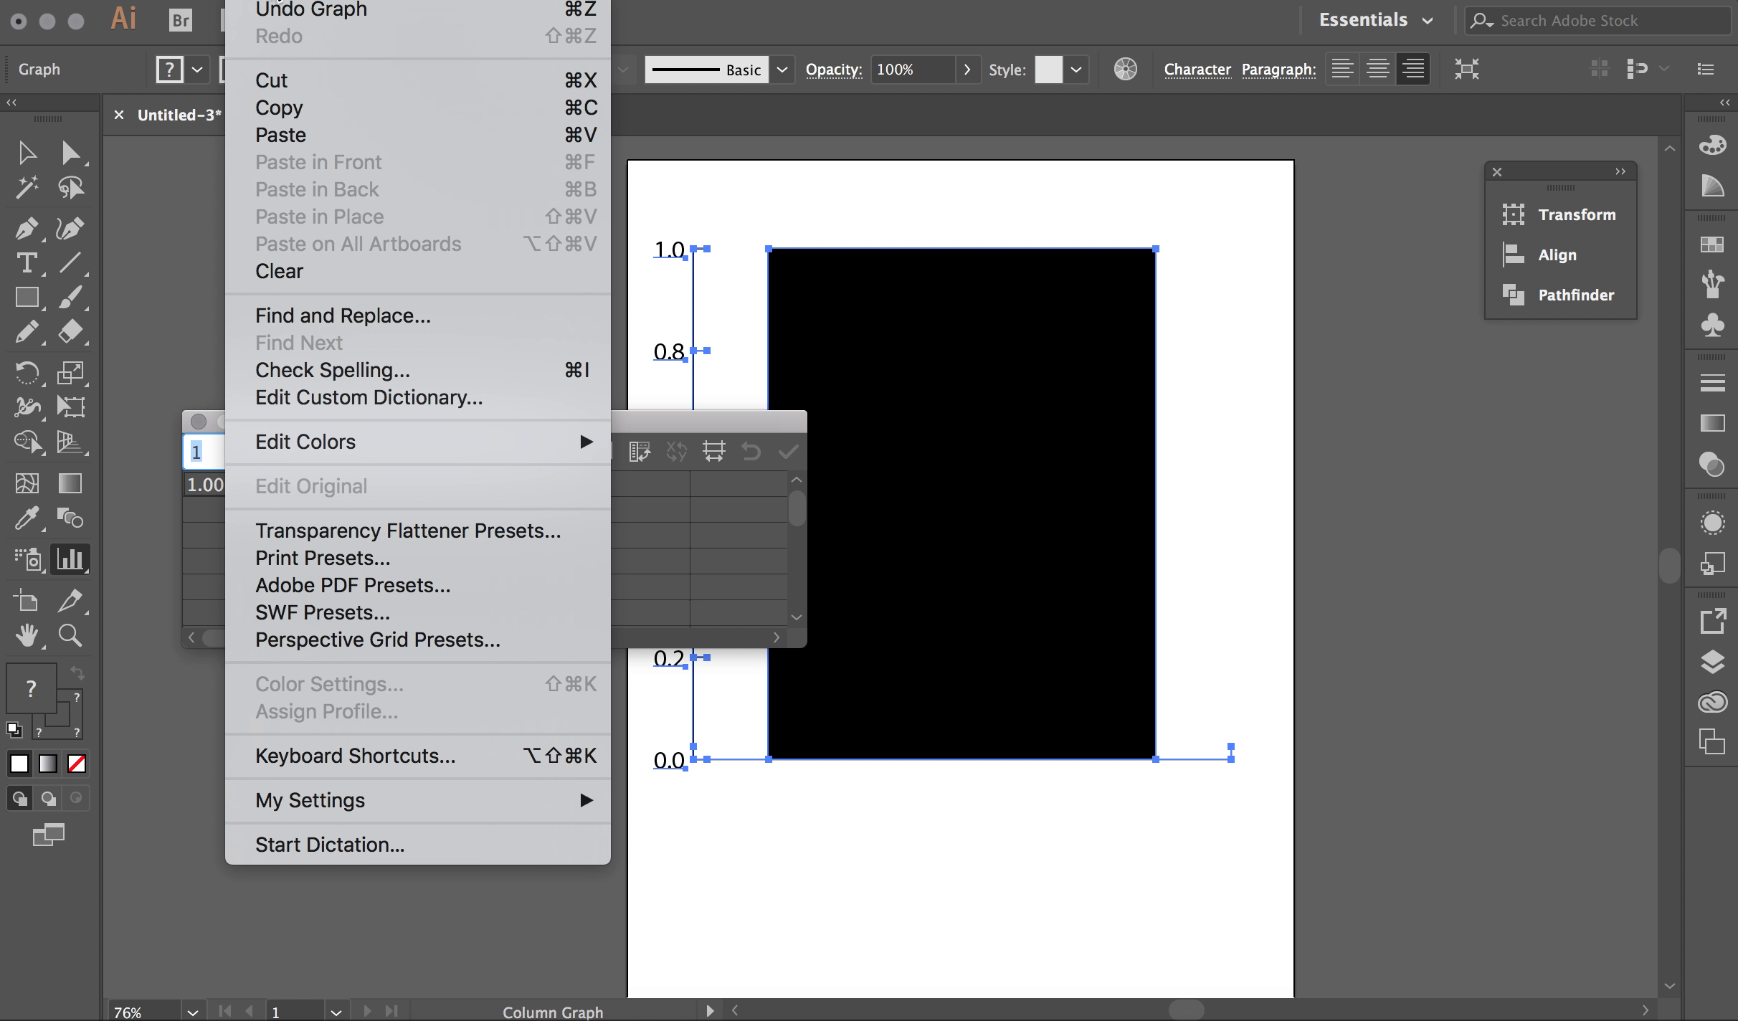
pyautogui.click(285, 136)
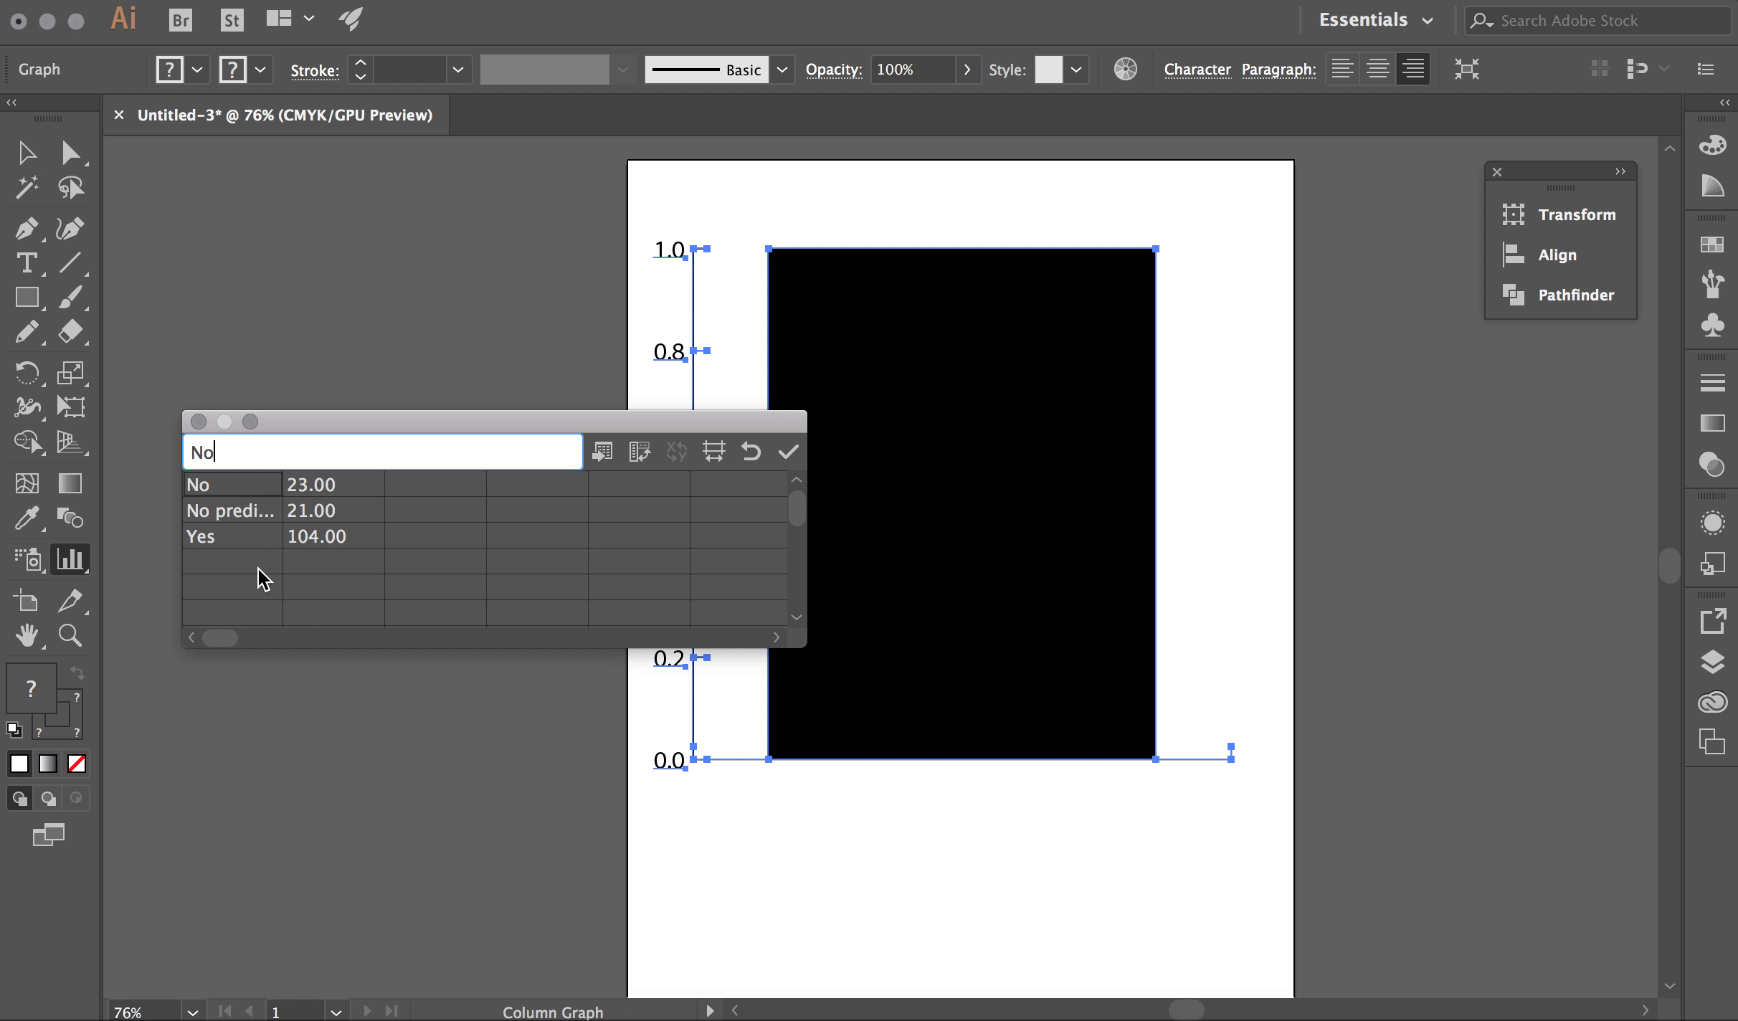
# Check the labels and counts (No 23, Yes 104), apply them to the graph, and close the data table
pyautogui.click(248, 515)
pyautogui.click(246, 542)
pyautogui.click(334, 489)
pyautogui.click(334, 534)
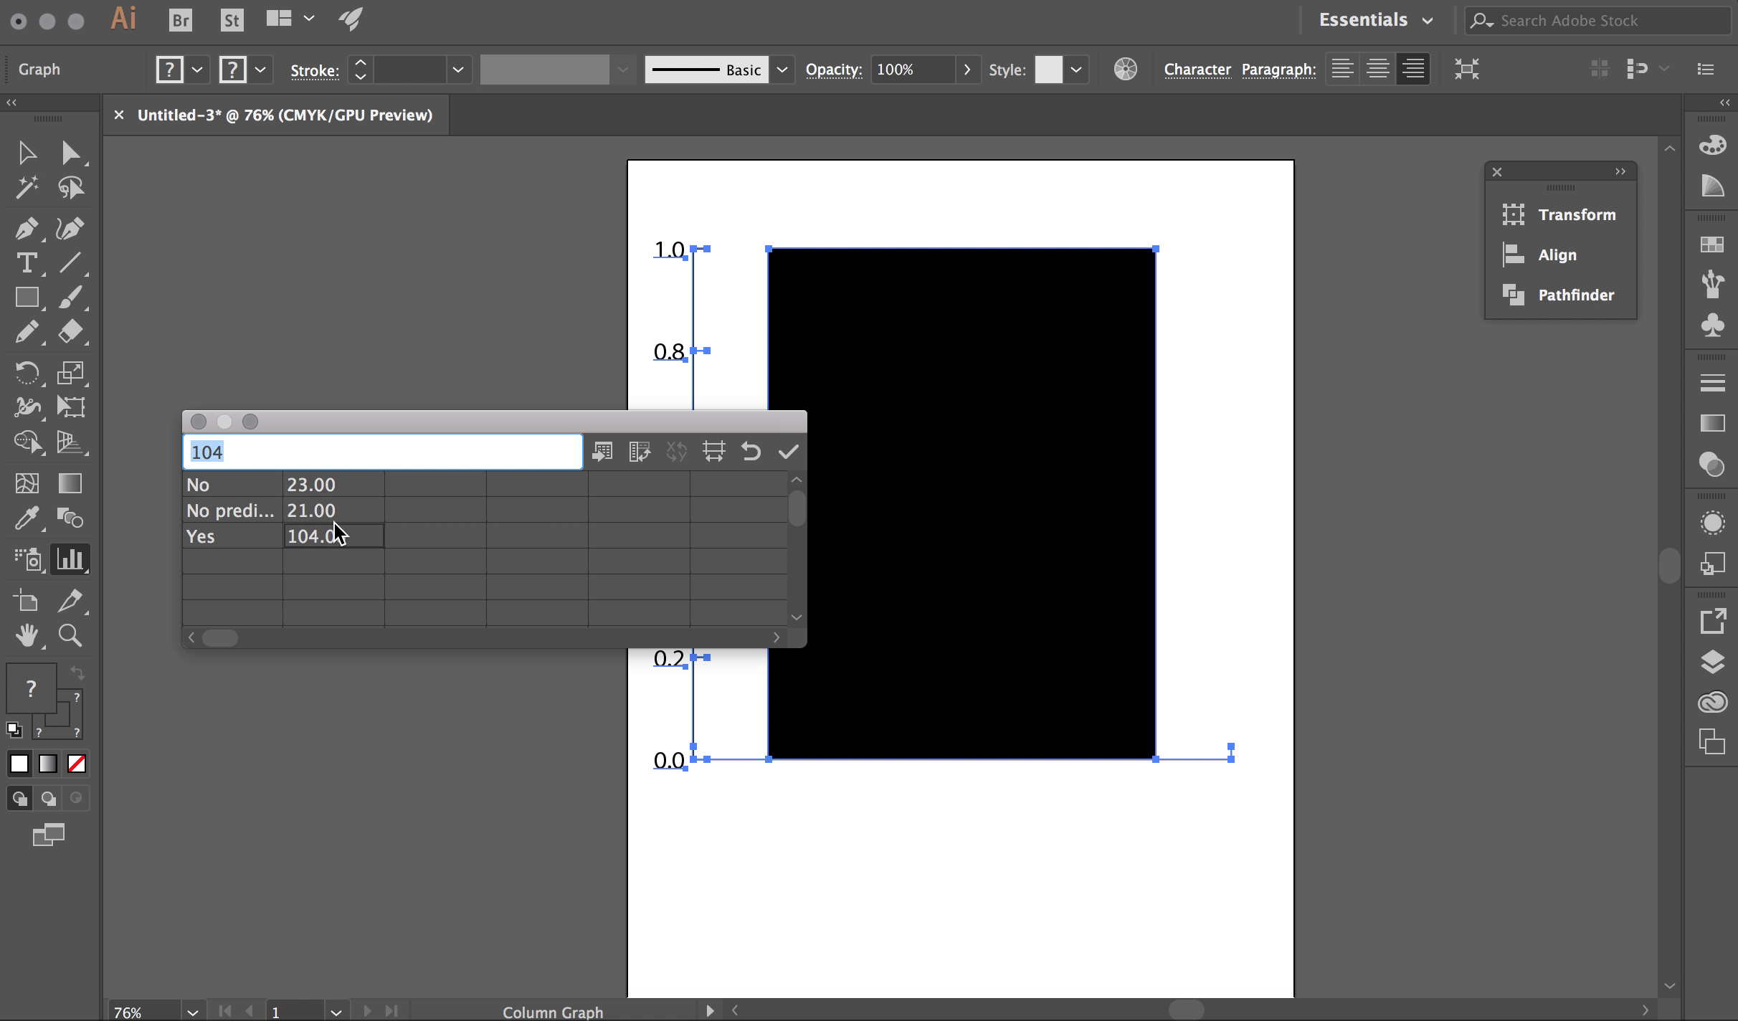
pyautogui.click(789, 453)
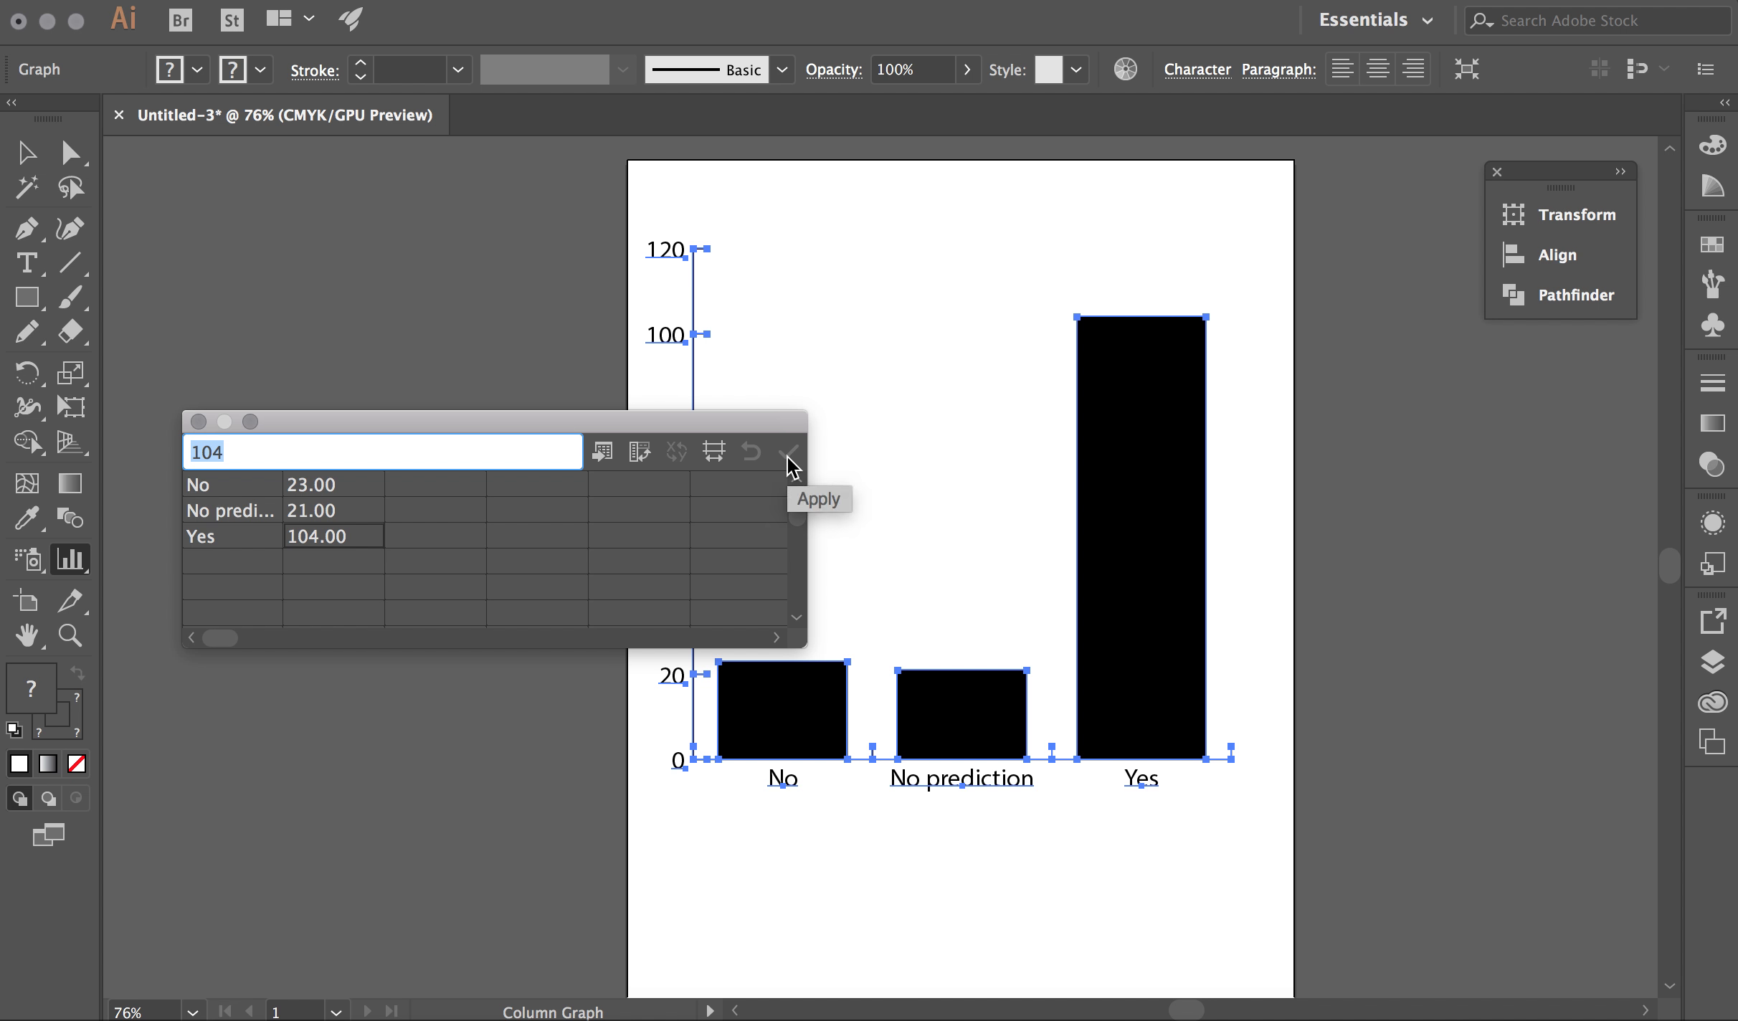
pyautogui.click(198, 421)
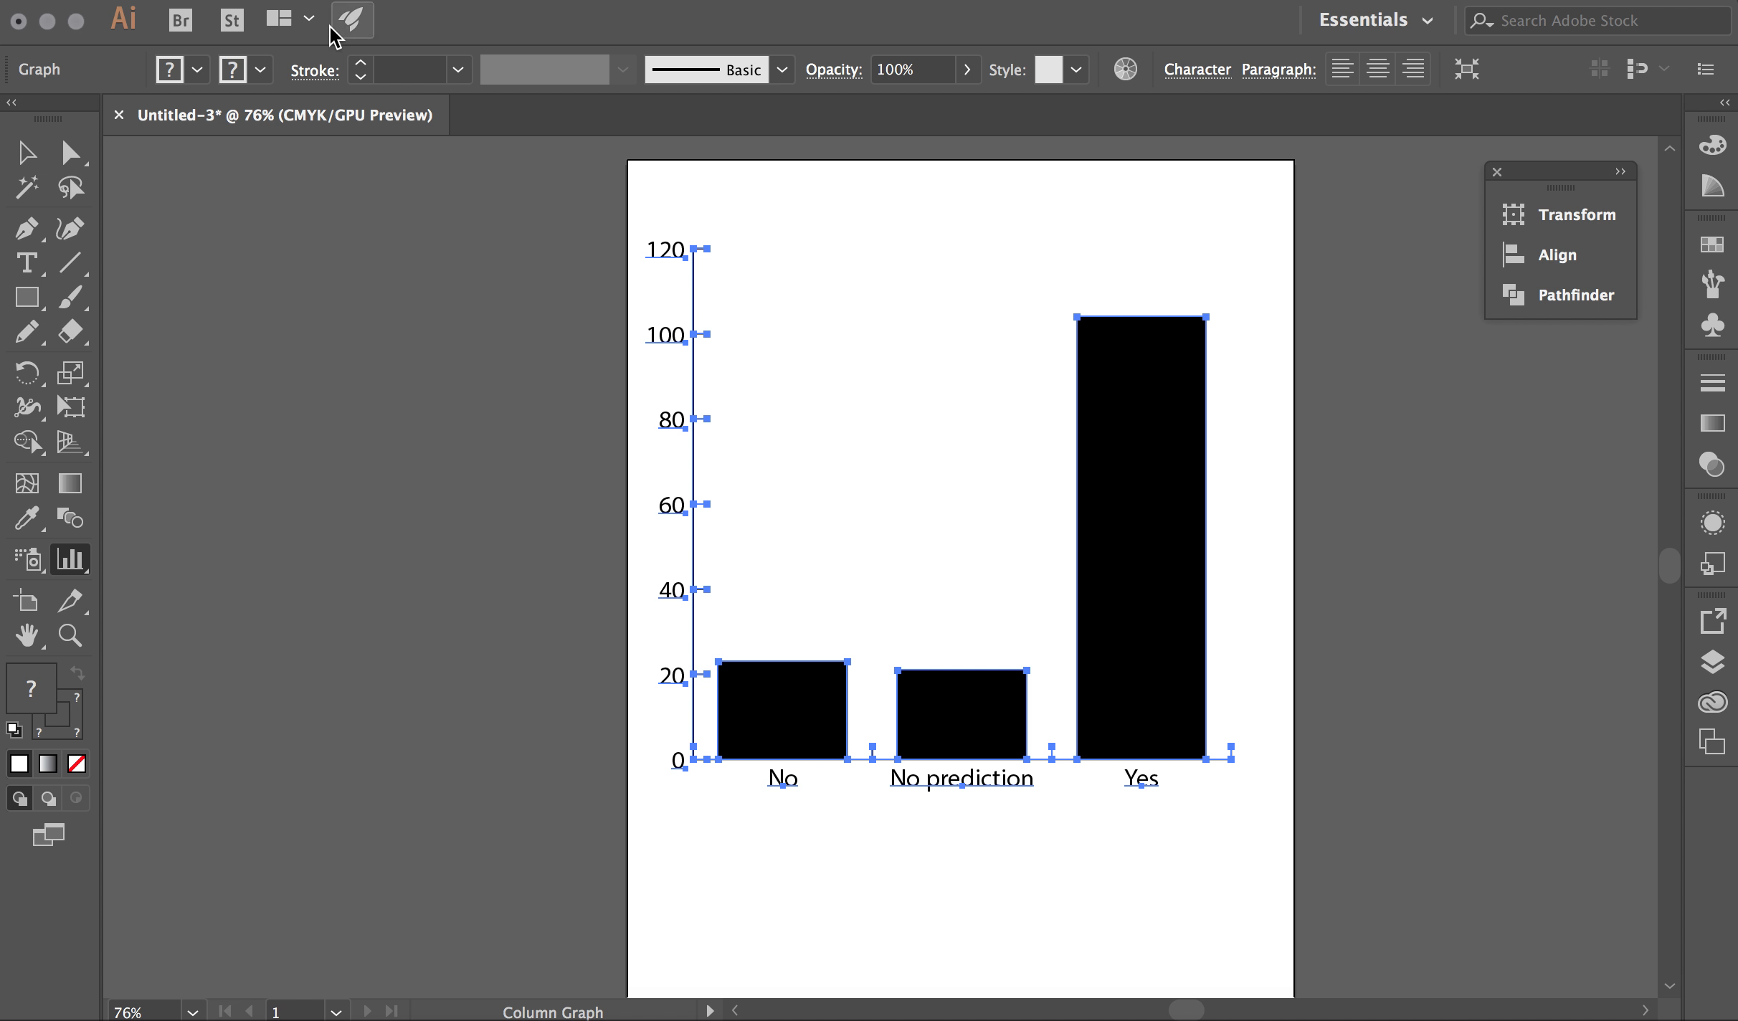
# Open Object > Graph > Design and cancel it without changes
pyautogui.click(336, 1)
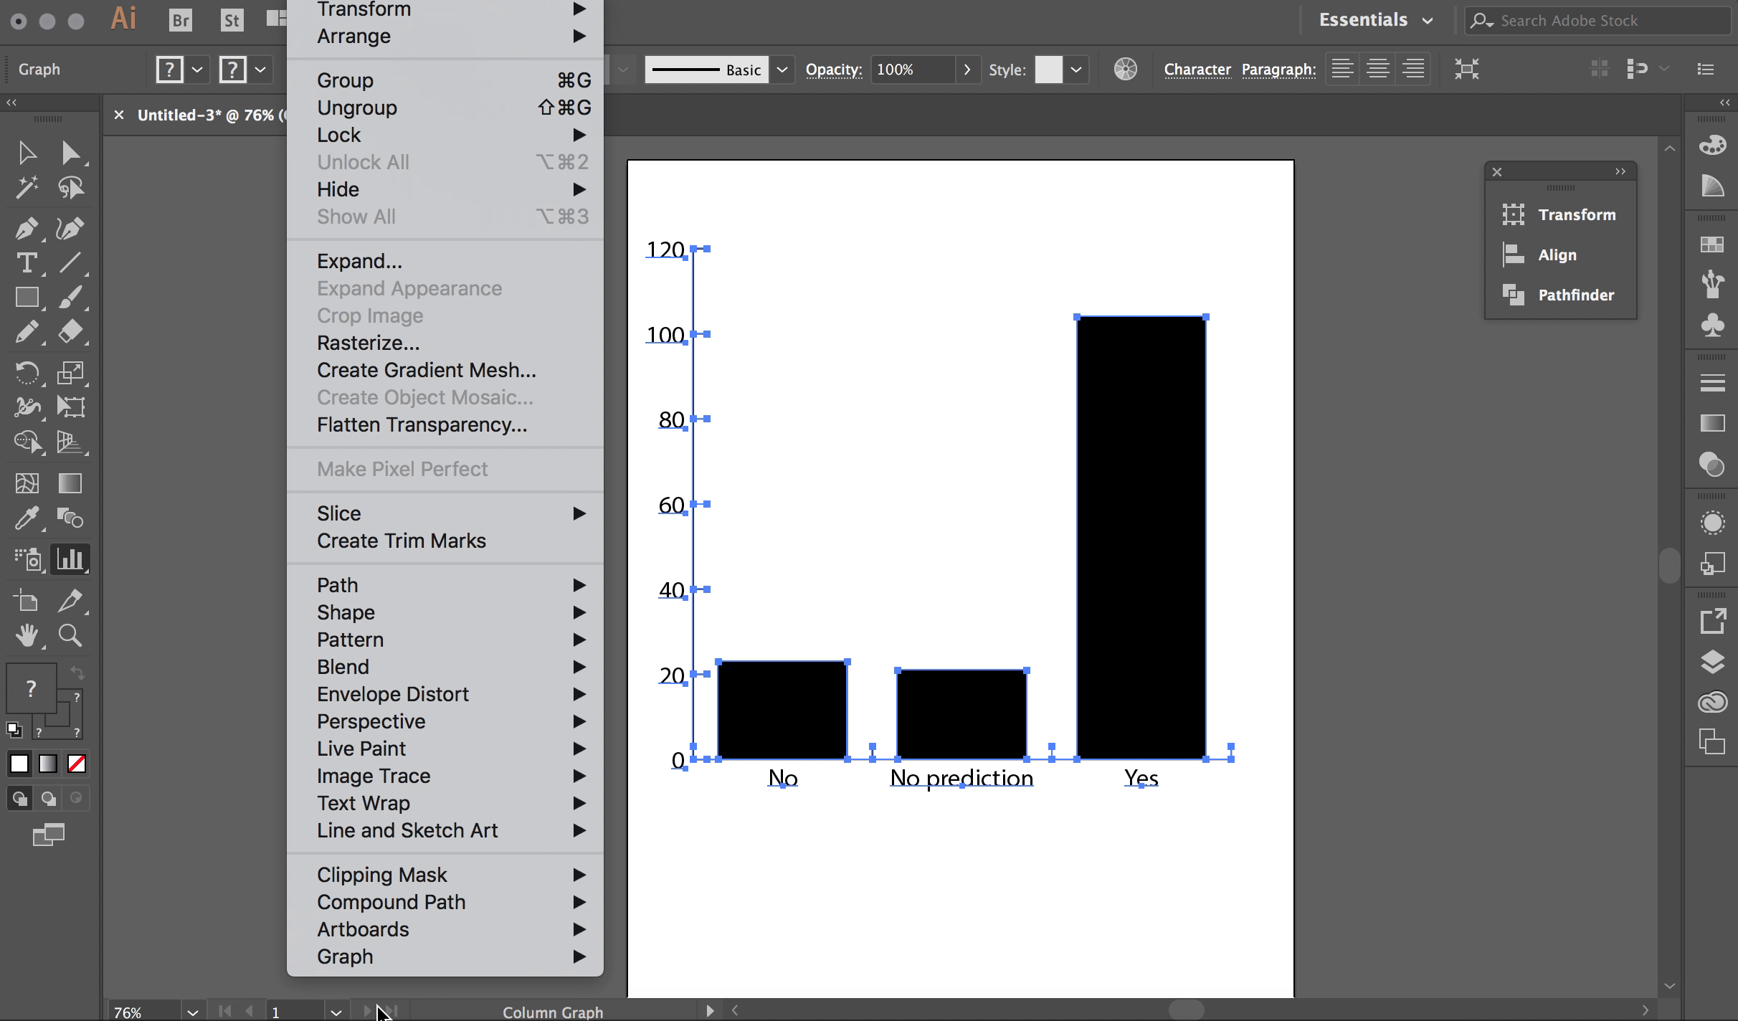
pyautogui.moveTo(380, 969)
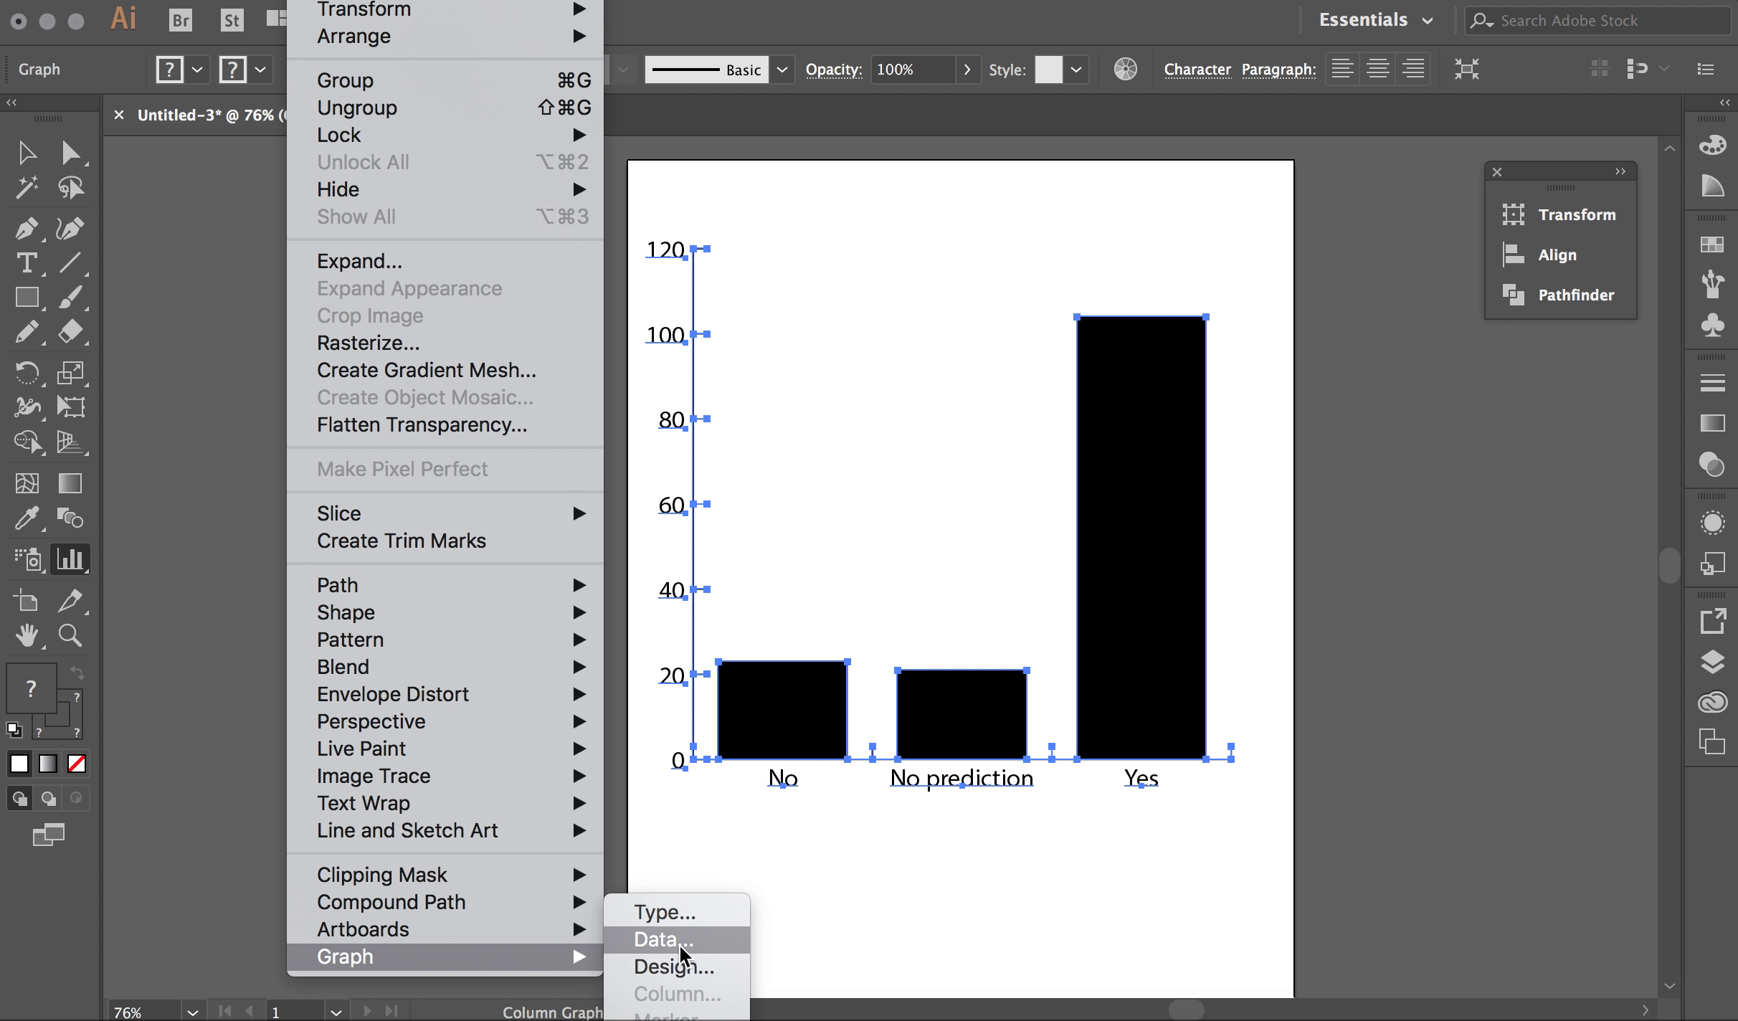
pyautogui.click(683, 966)
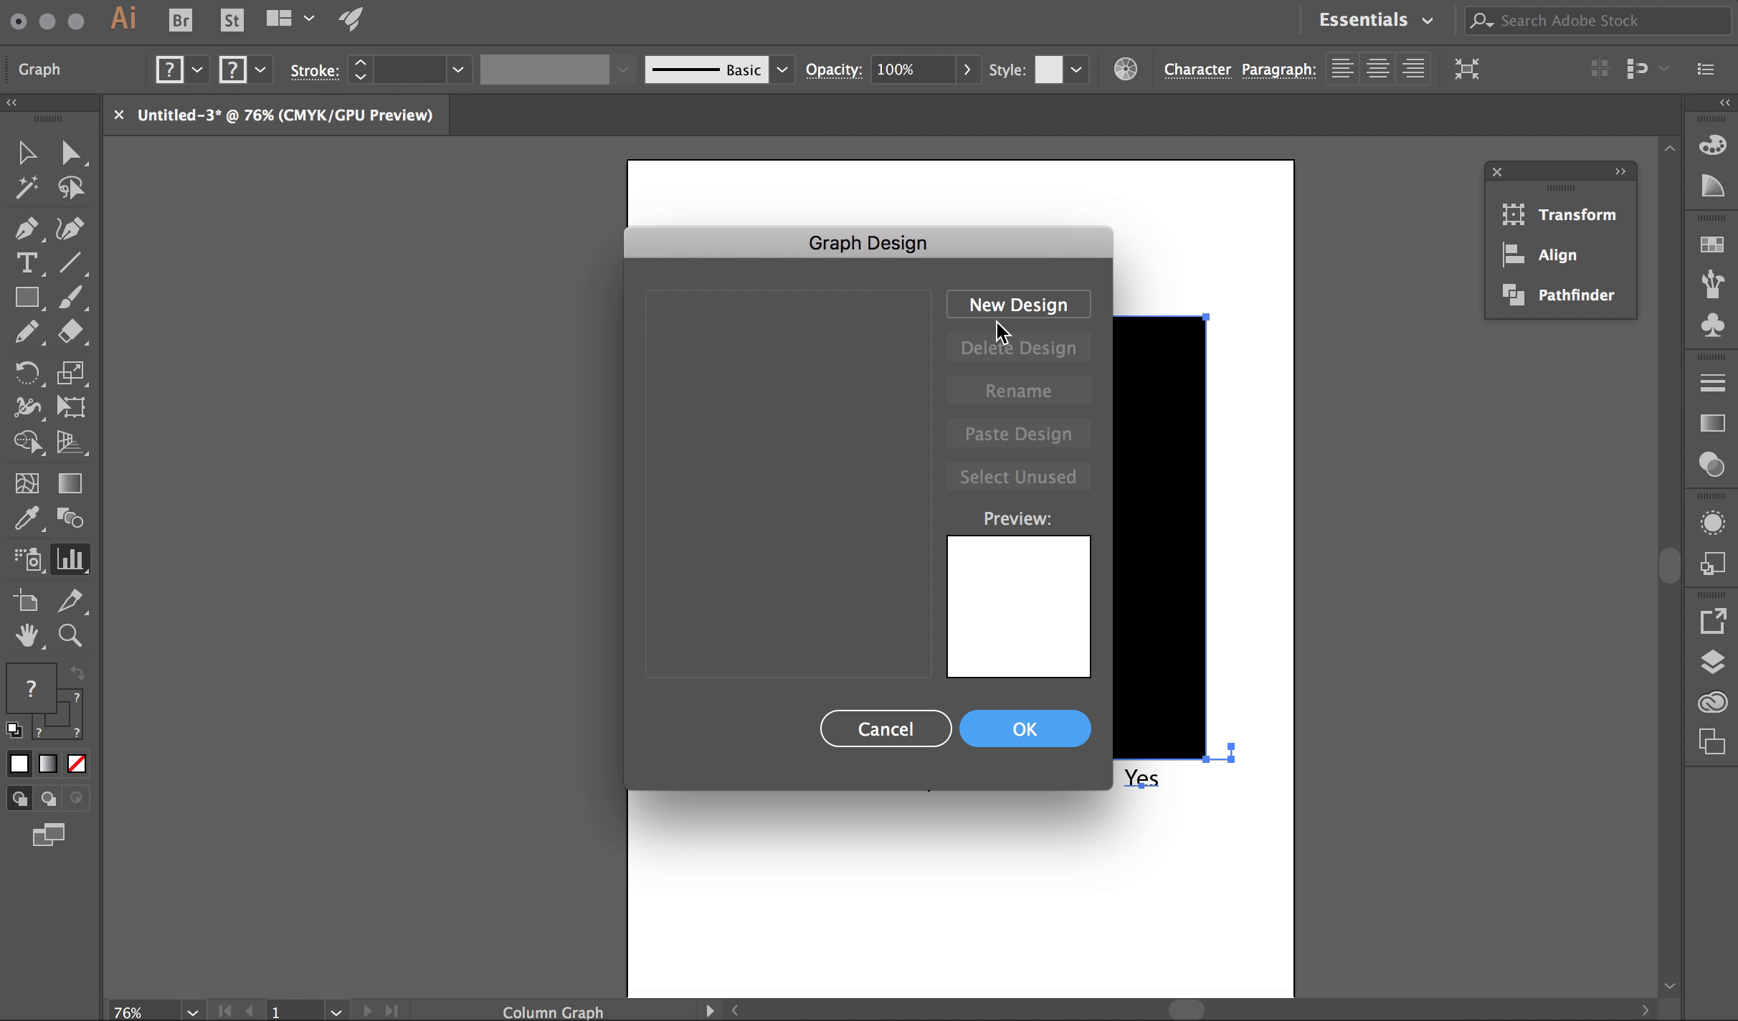
pyautogui.click(883, 730)
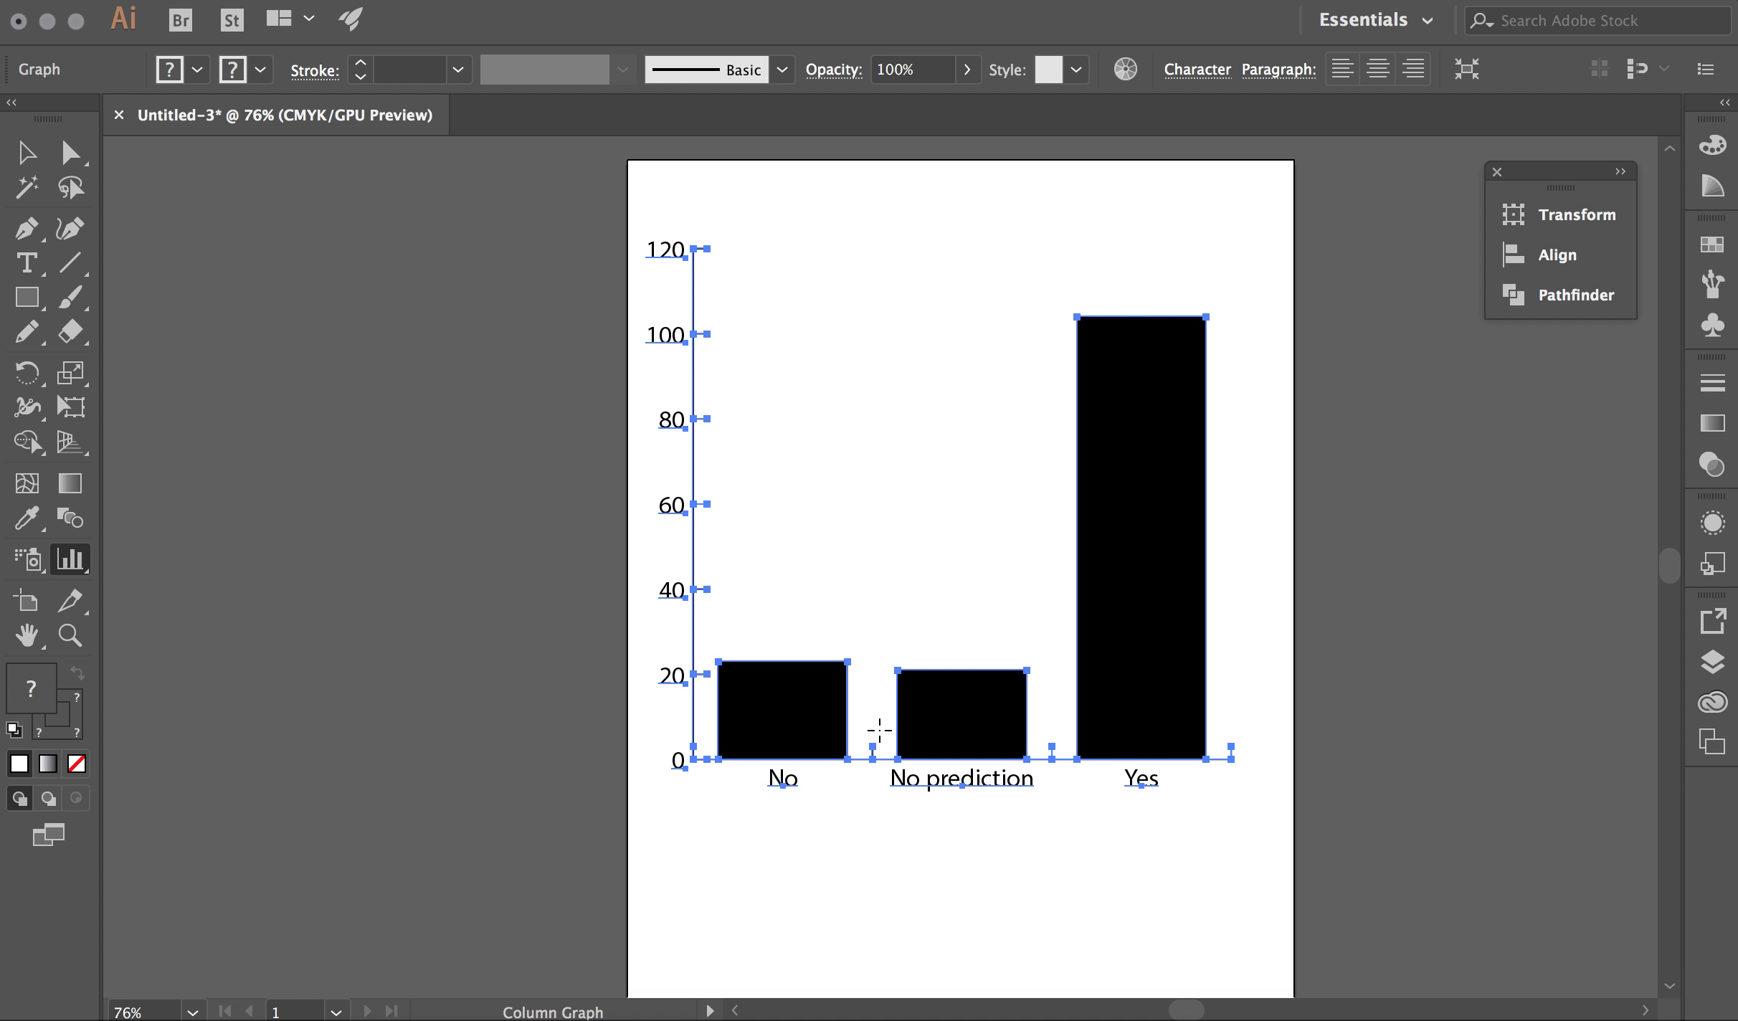
# Open the Graph Type dialog from Object > Graph > Type
pyautogui.click(320, 0)
pyautogui.moveTo(415, 931)
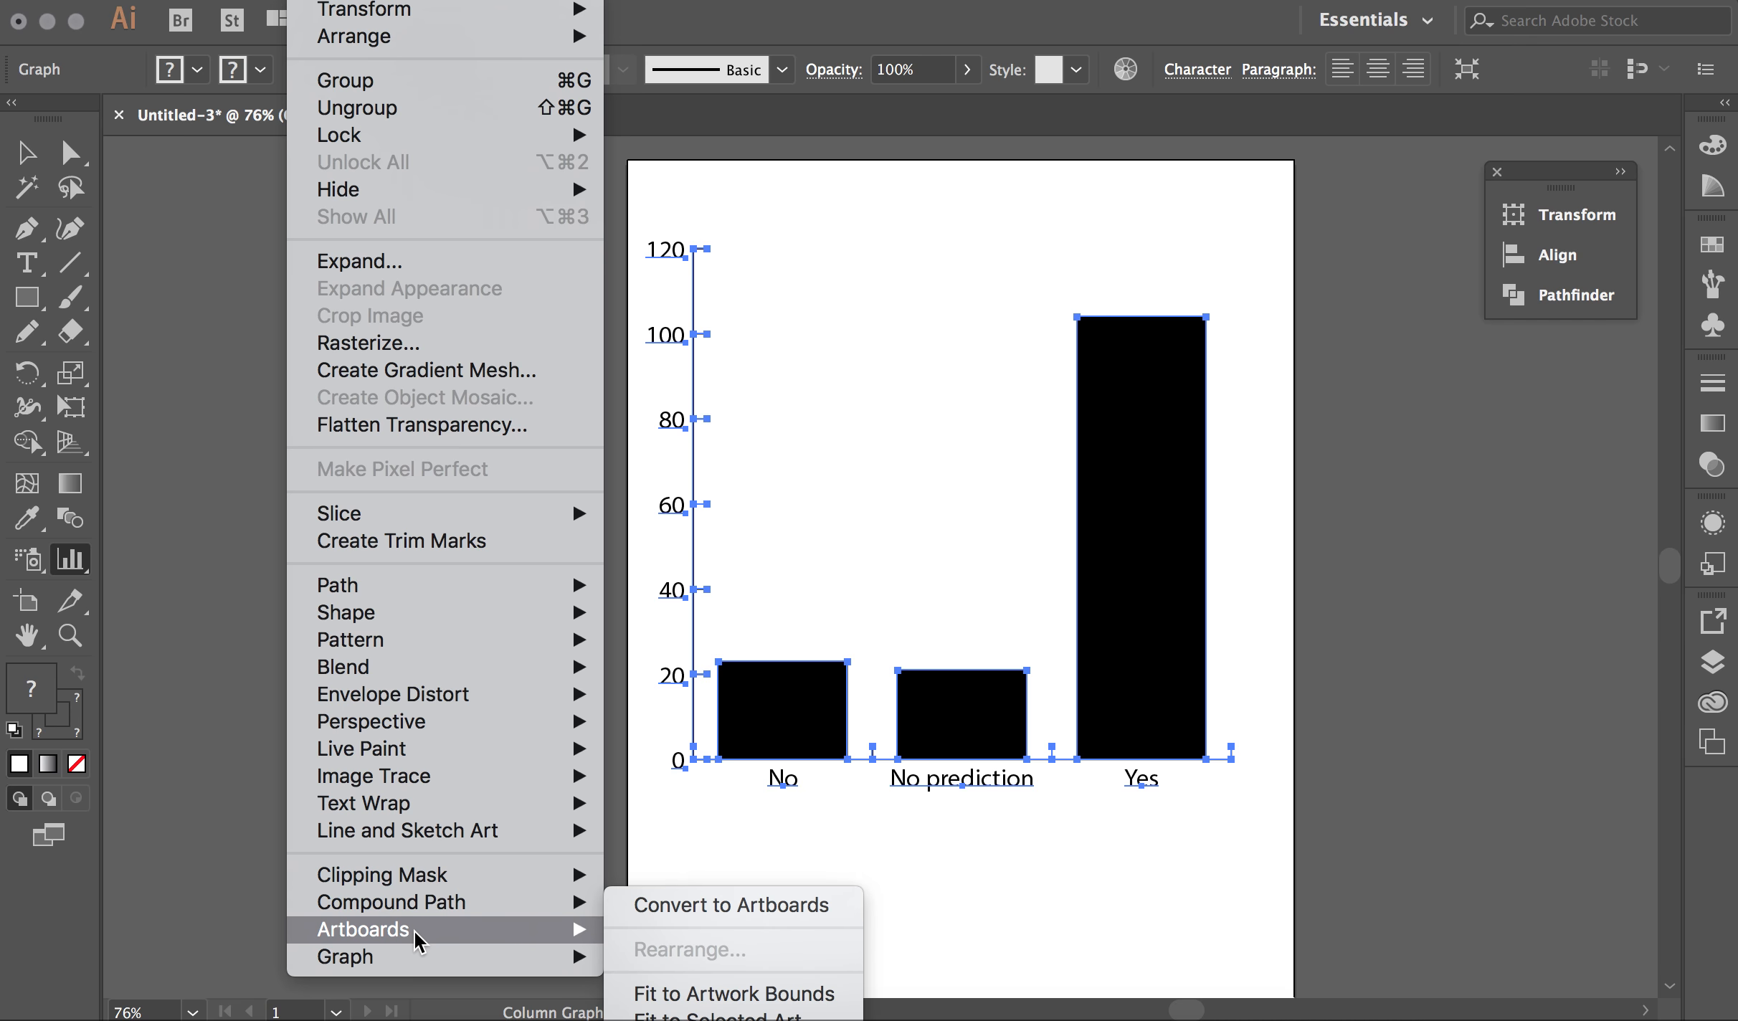
pyautogui.moveTo(473, 961)
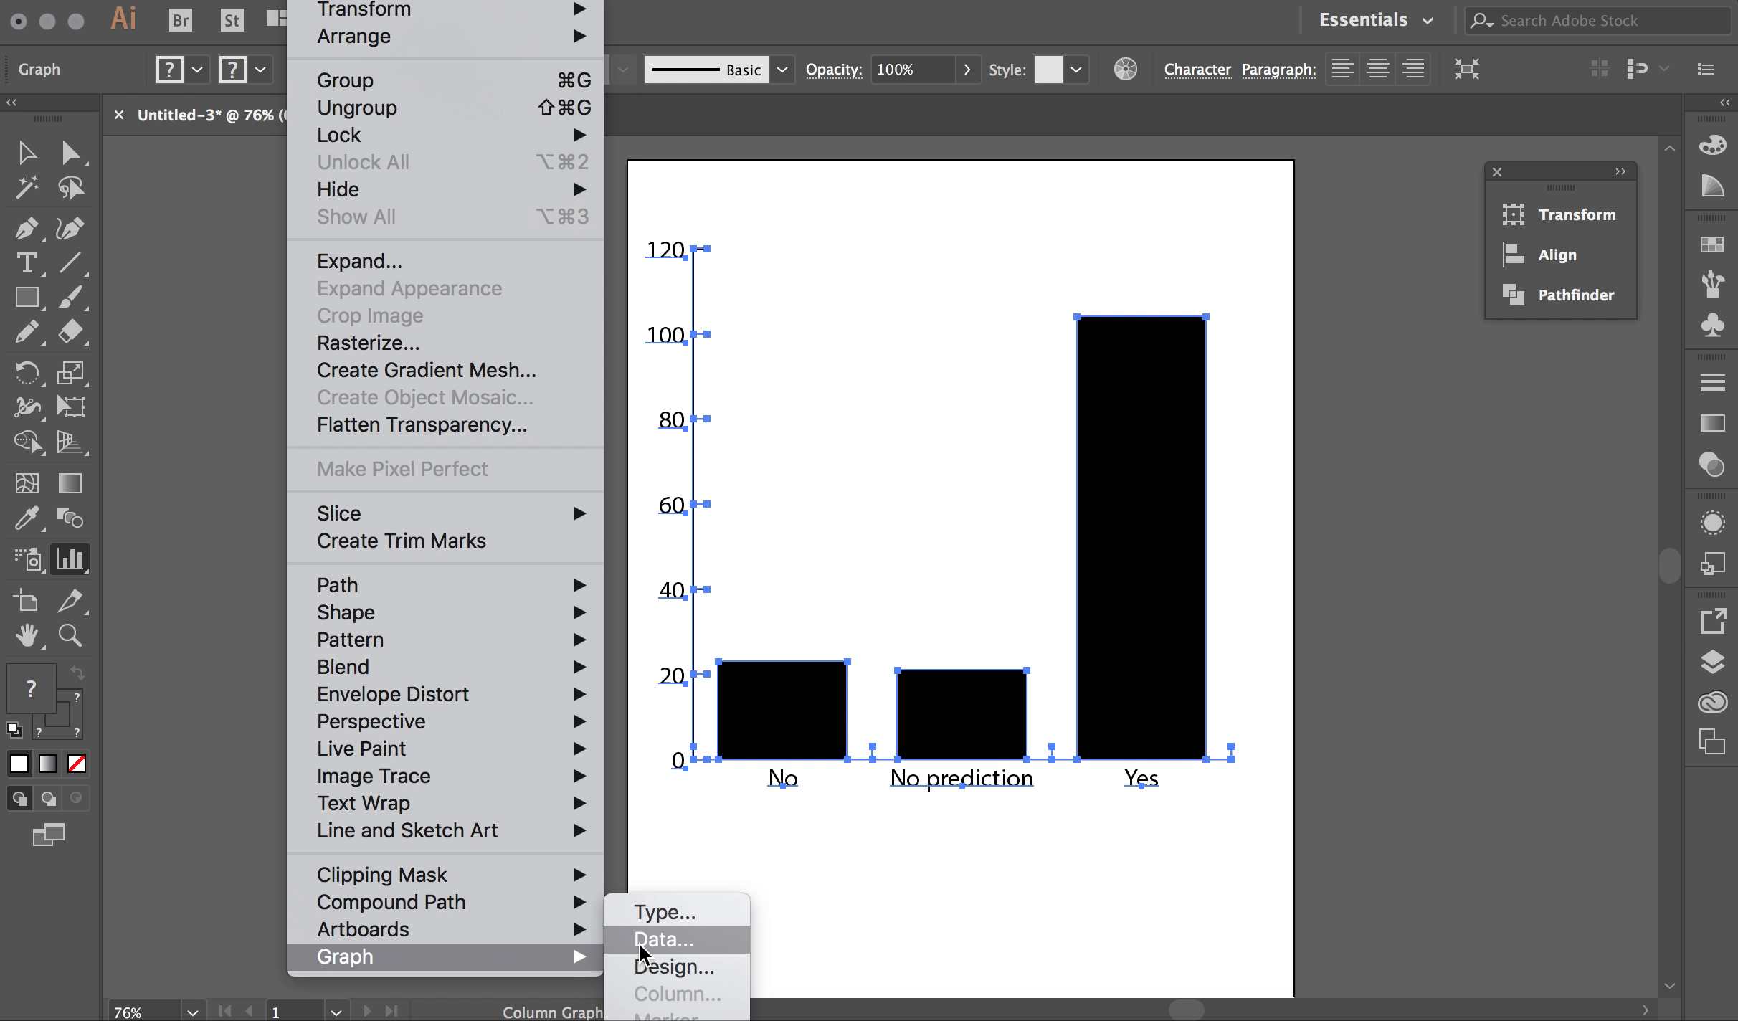
pyautogui.click(654, 914)
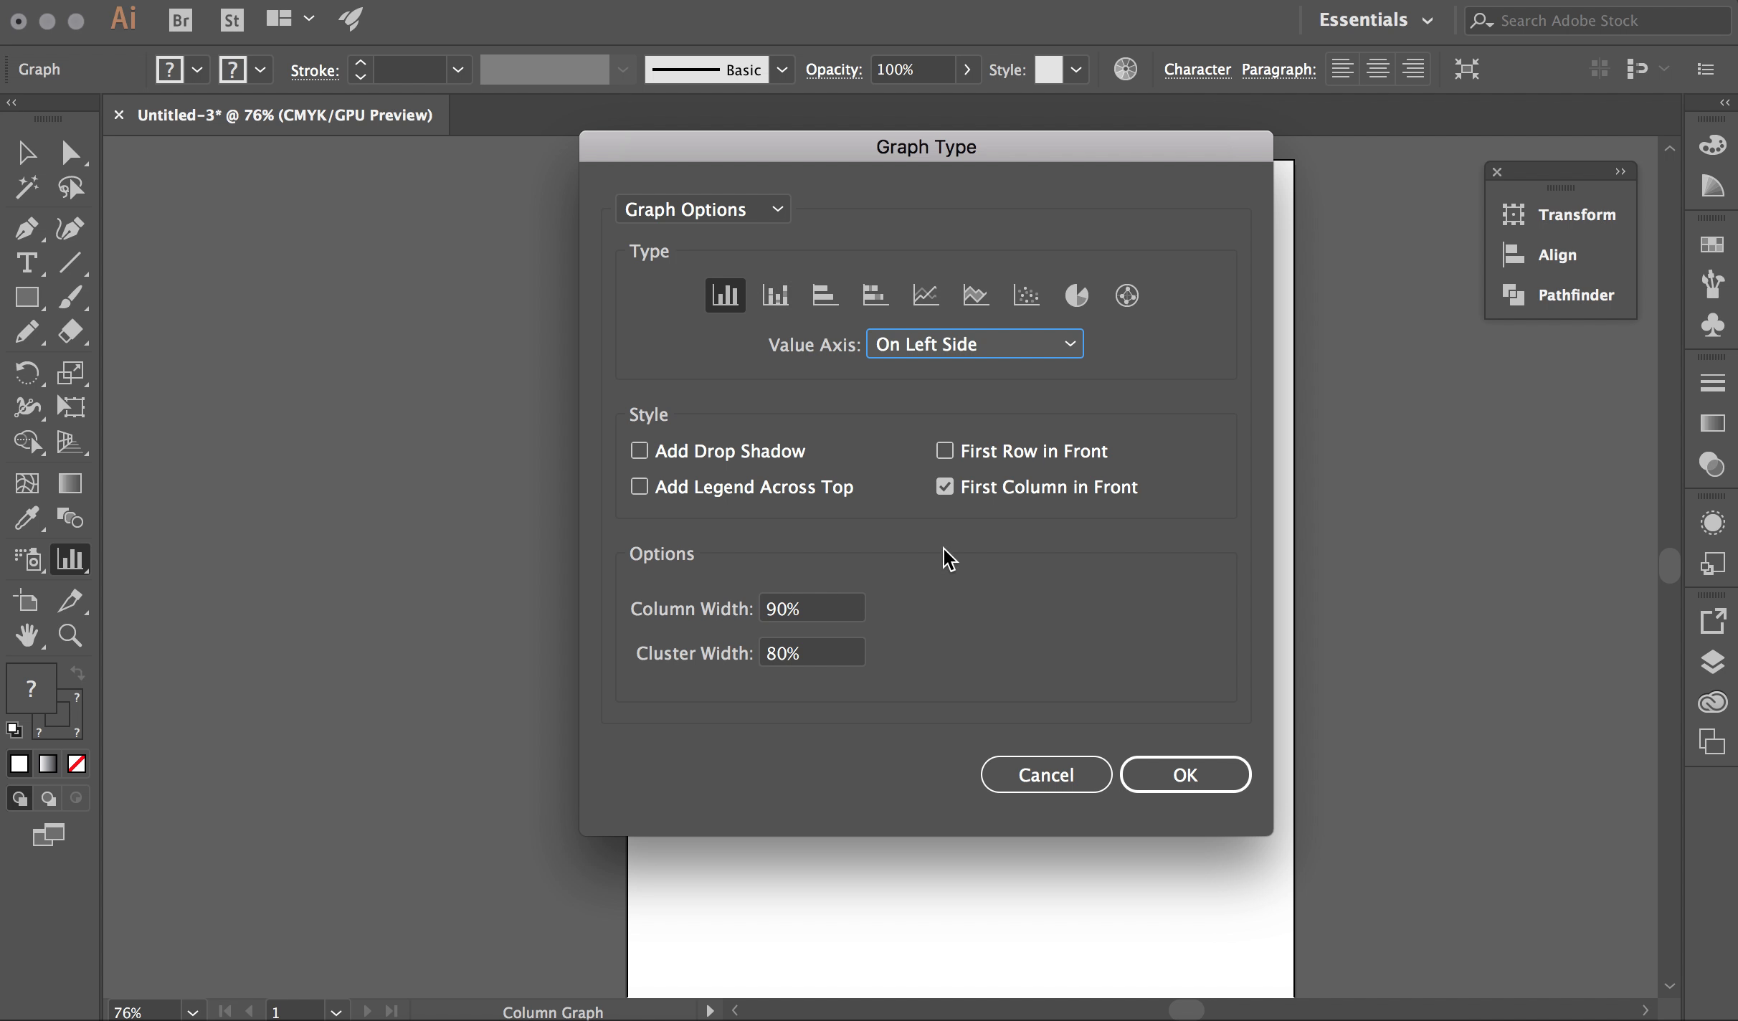
# Change the chart's graph type to Pie
pyautogui.click(1078, 305)
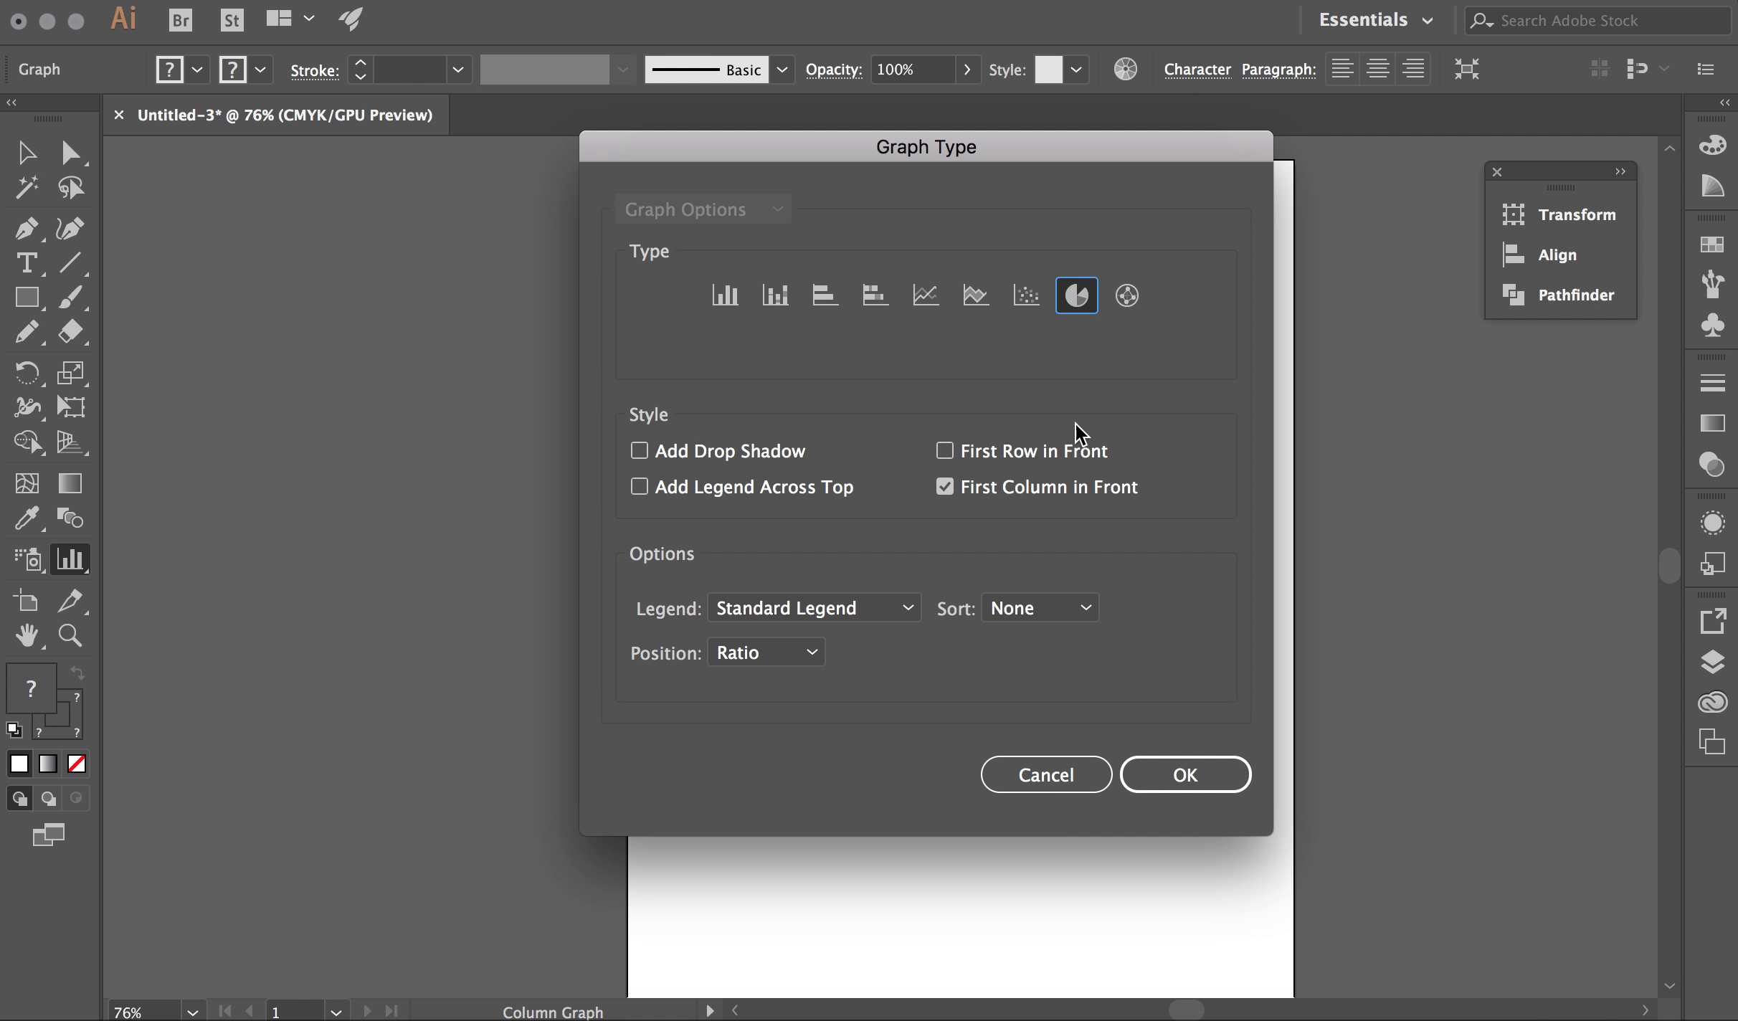
pyautogui.click(1184, 774)
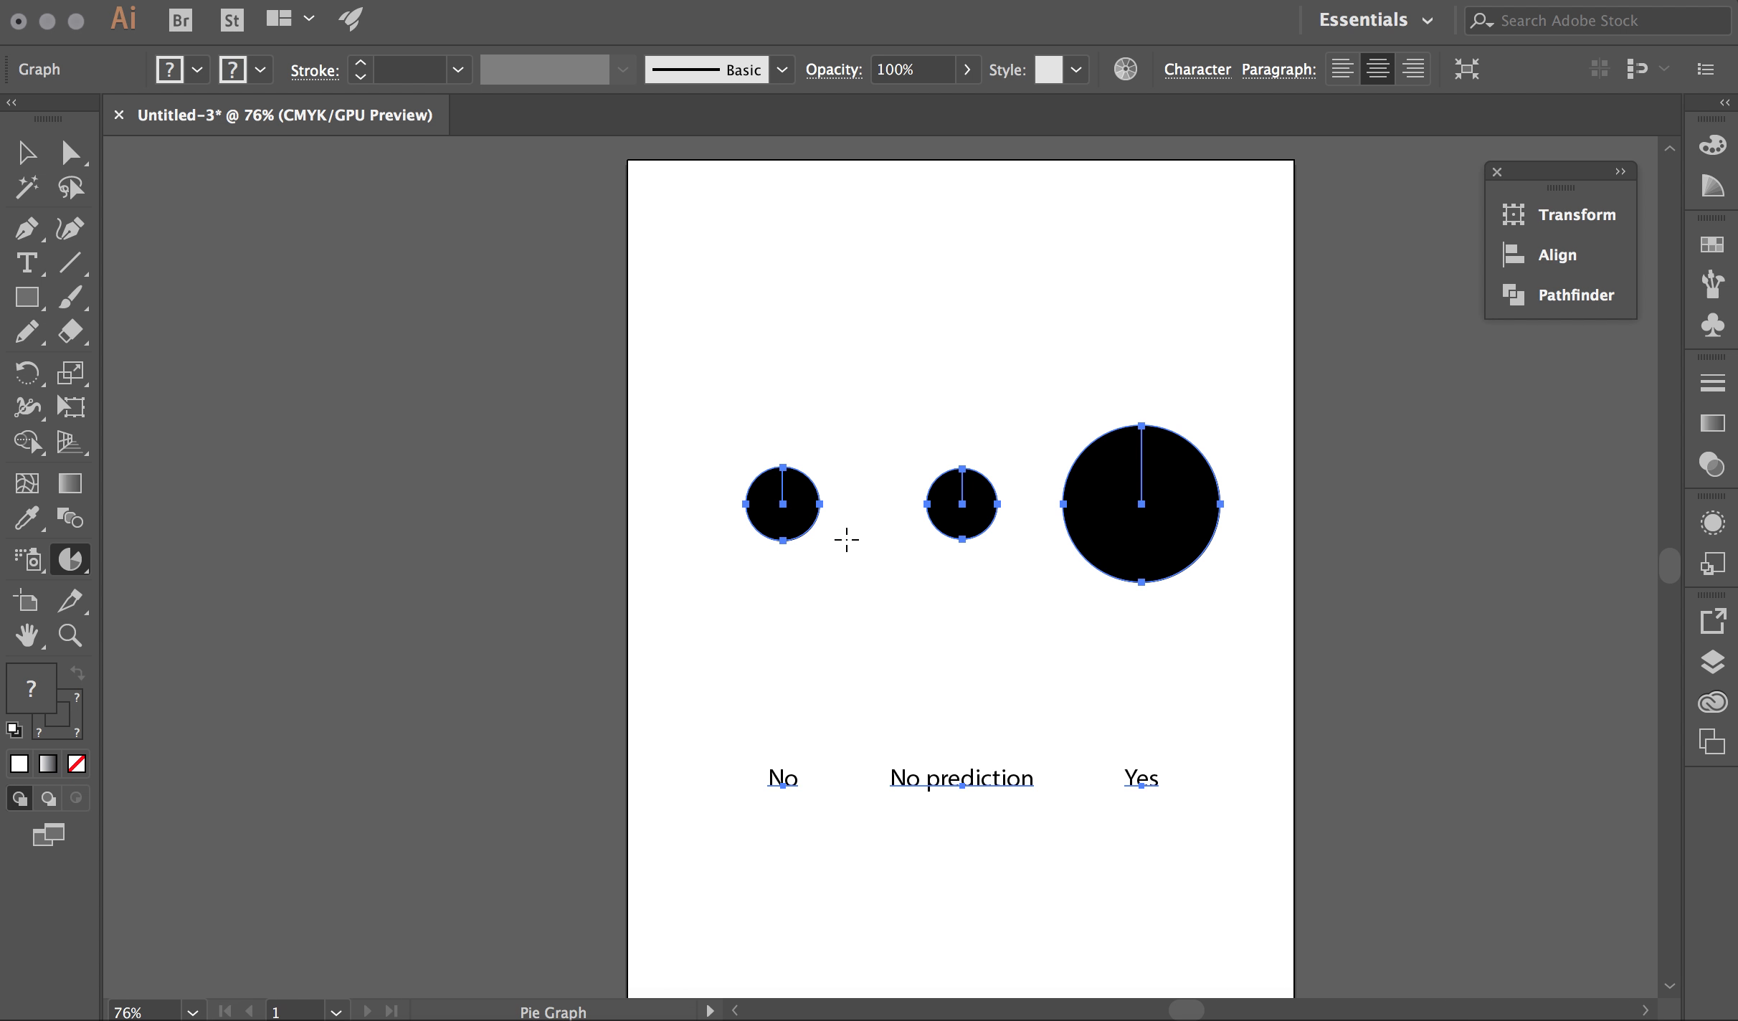
# Transpose the graph data's rows and columns and apply, making one three-slice pie with a legend
pyautogui.press('v')
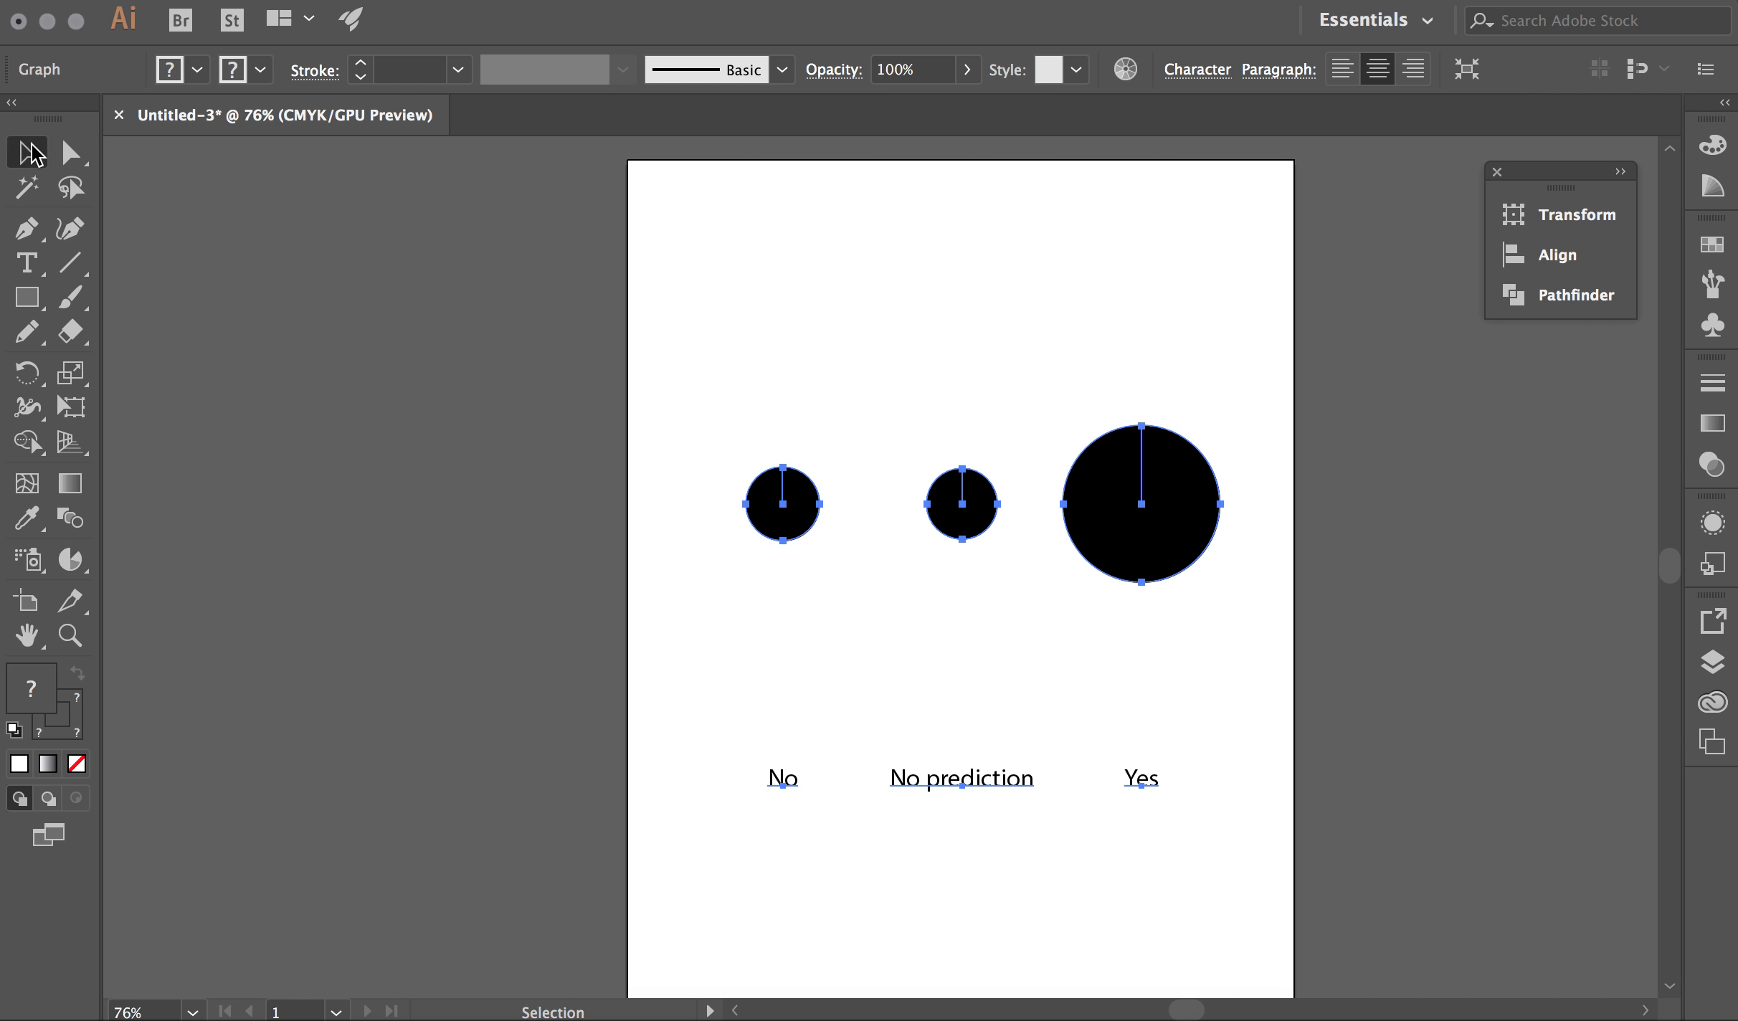
pyautogui.rightClick(797, 505)
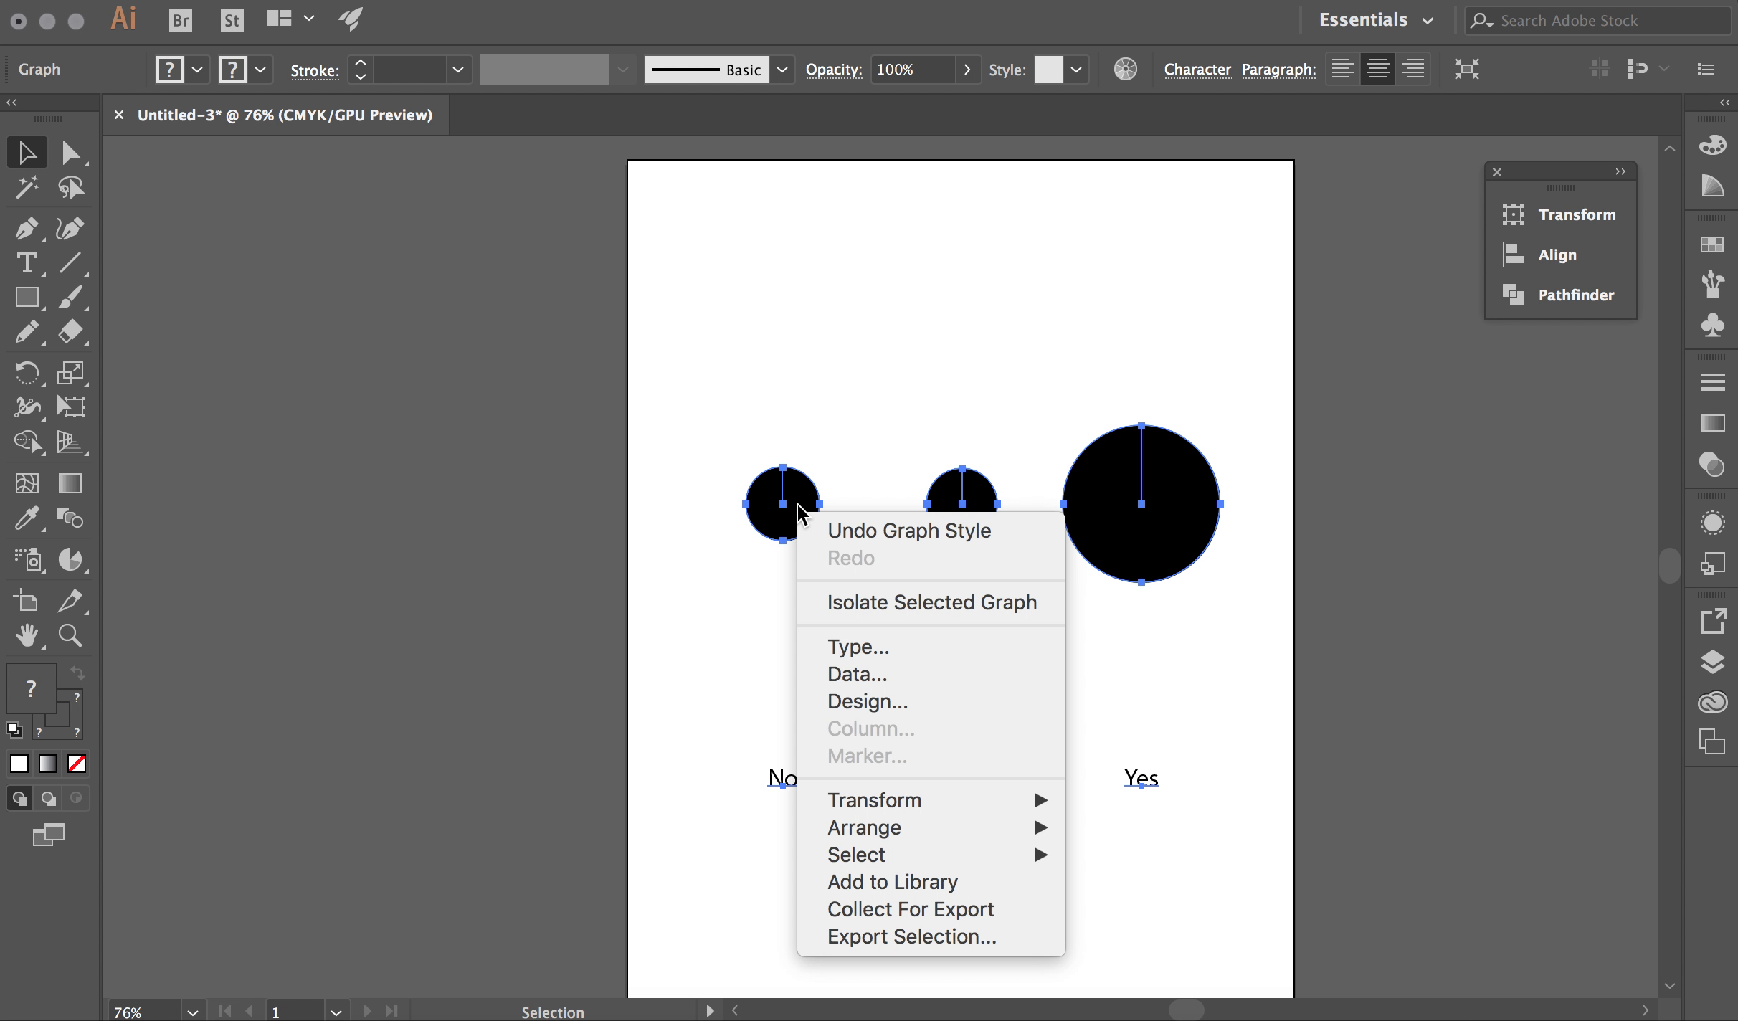
pyautogui.click(850, 674)
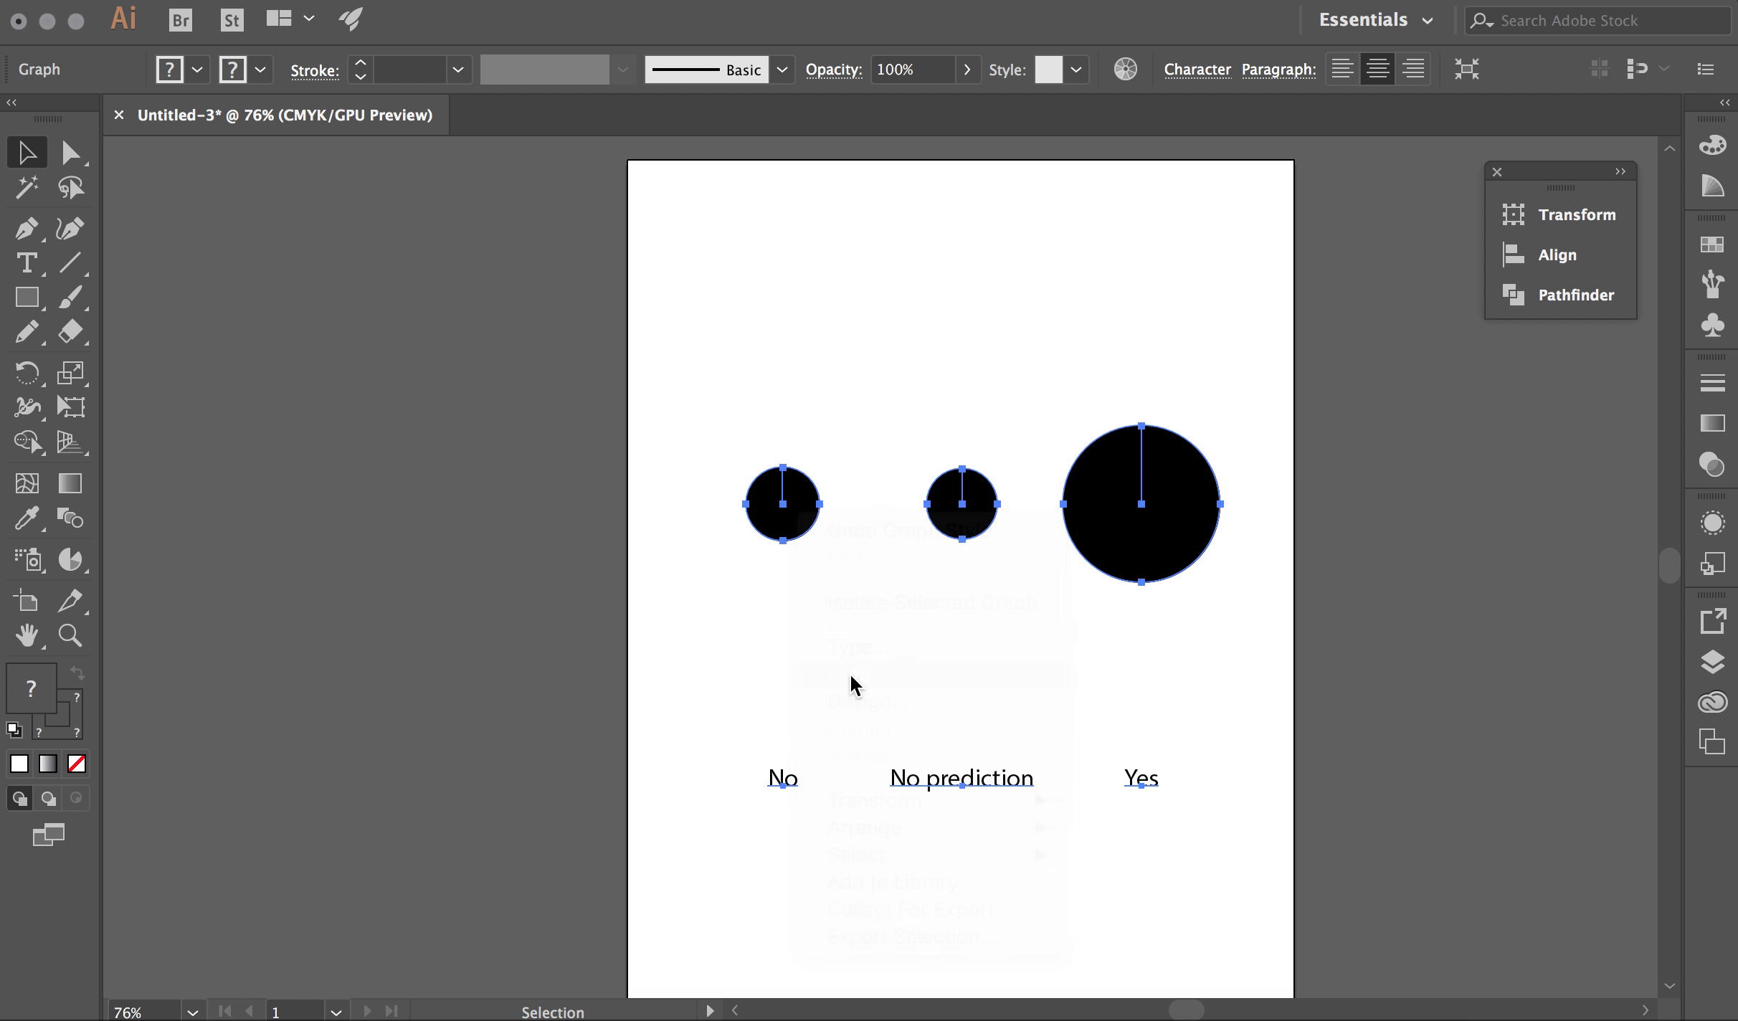
pyautogui.moveTo(650, 428); pyautogui.dragTo(634, 237)
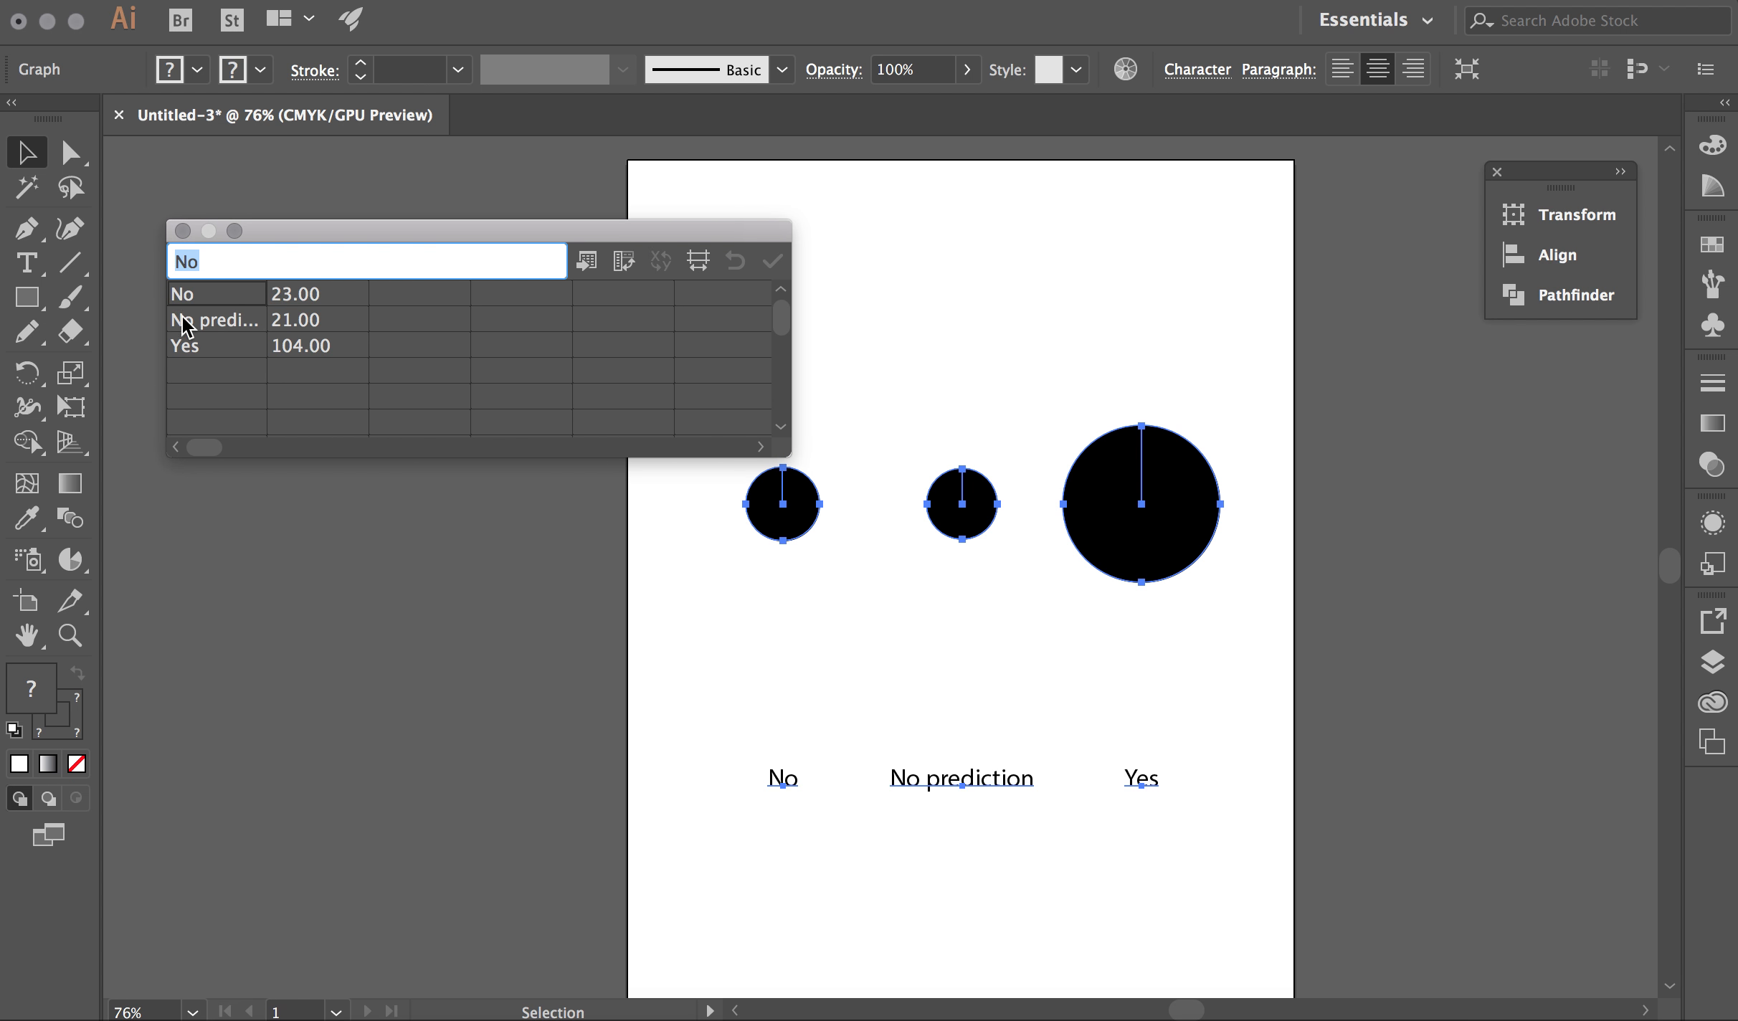
pyautogui.click(623, 261)
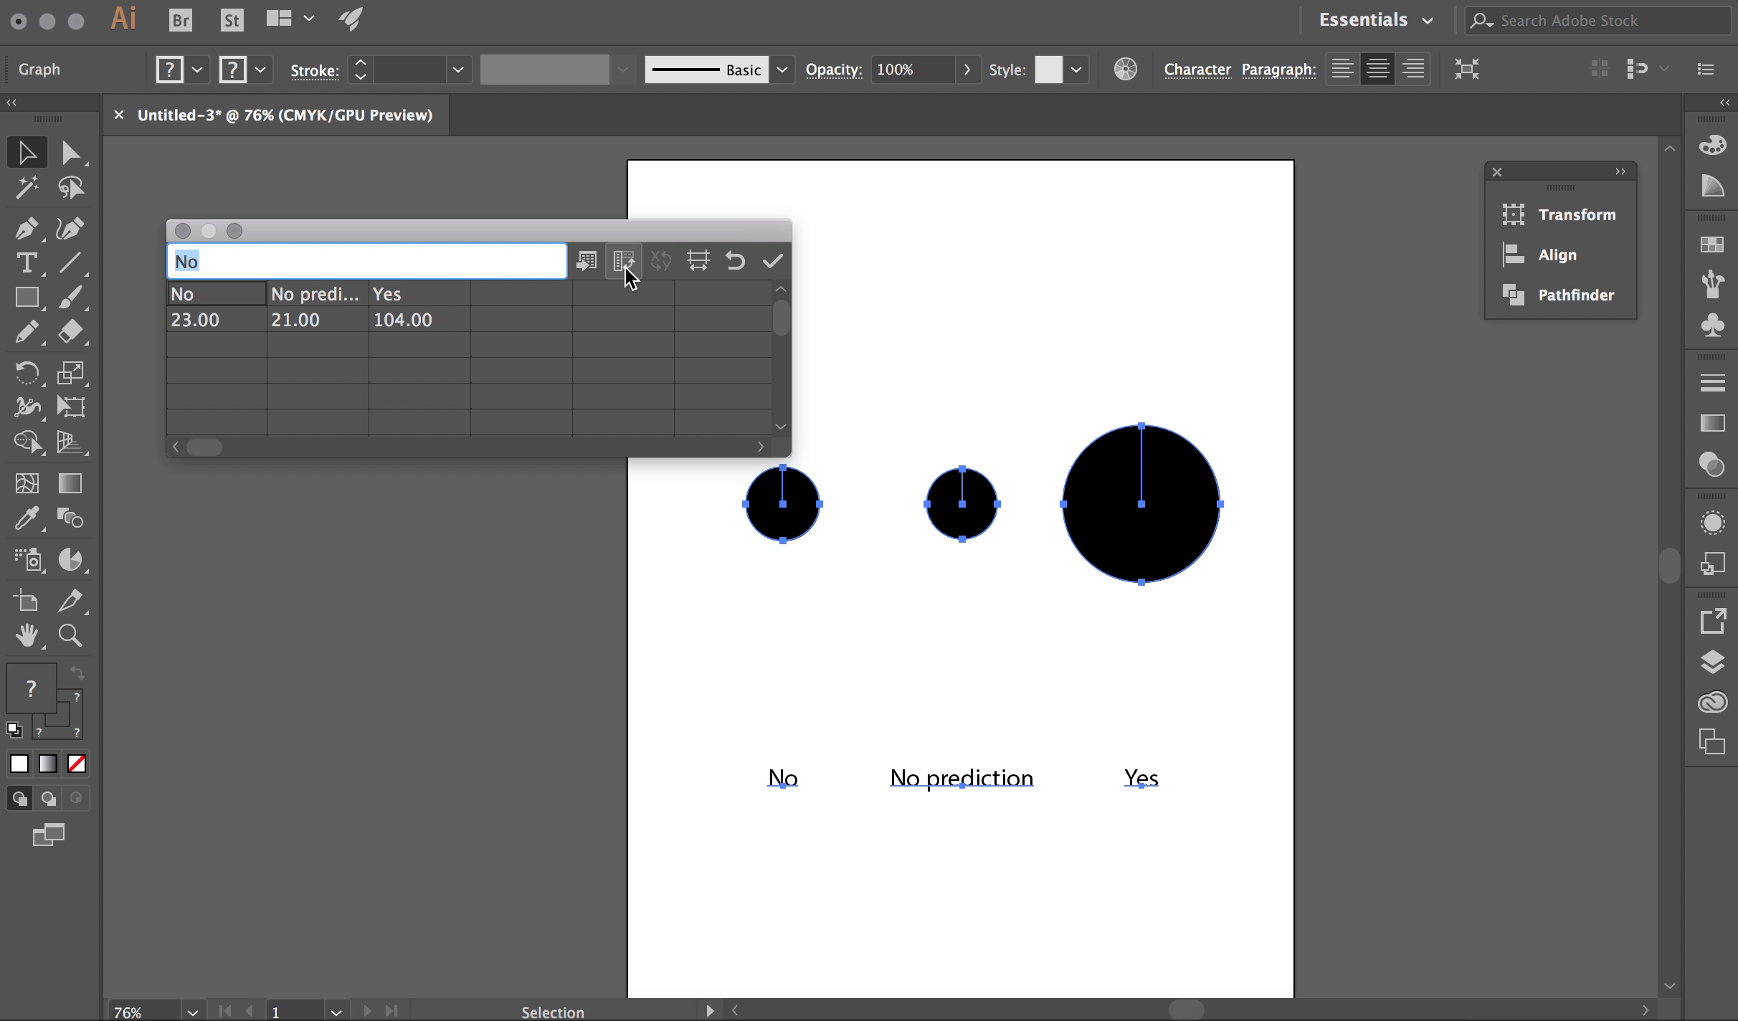
pyautogui.click(775, 267)
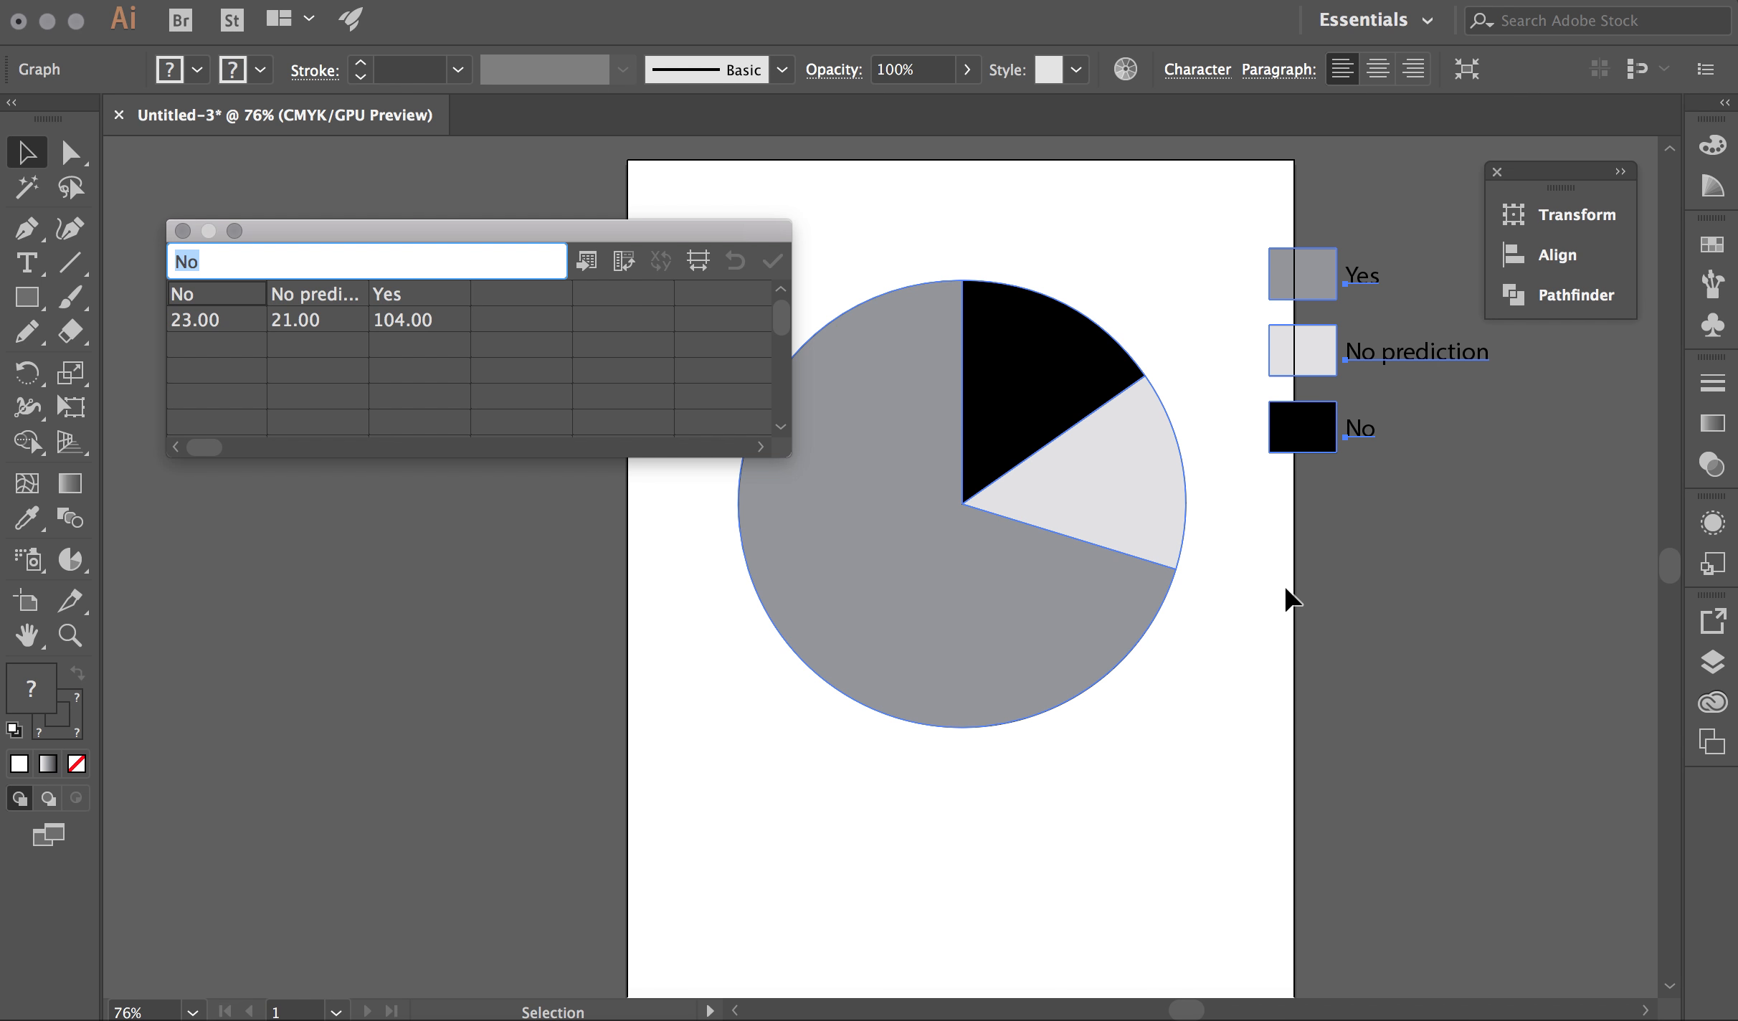
# Duplicate the pie chart to the right of the page
pyautogui.click(183, 230)
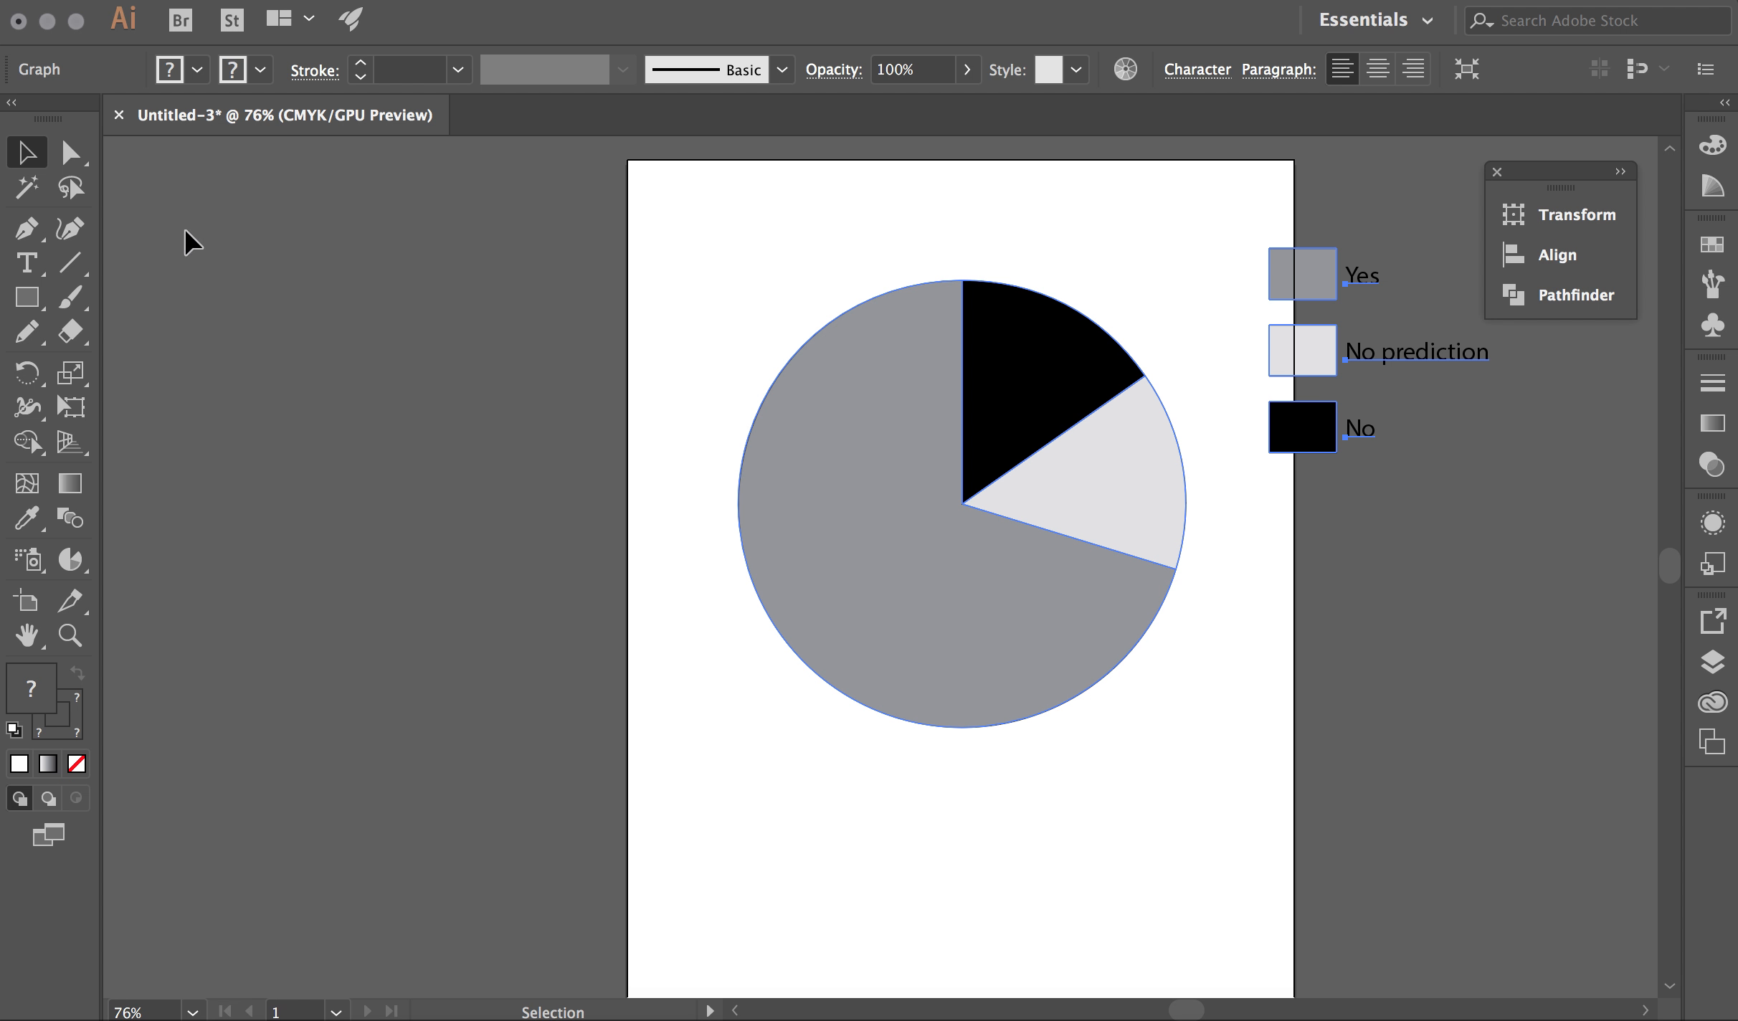
pyautogui.press('super+minus')
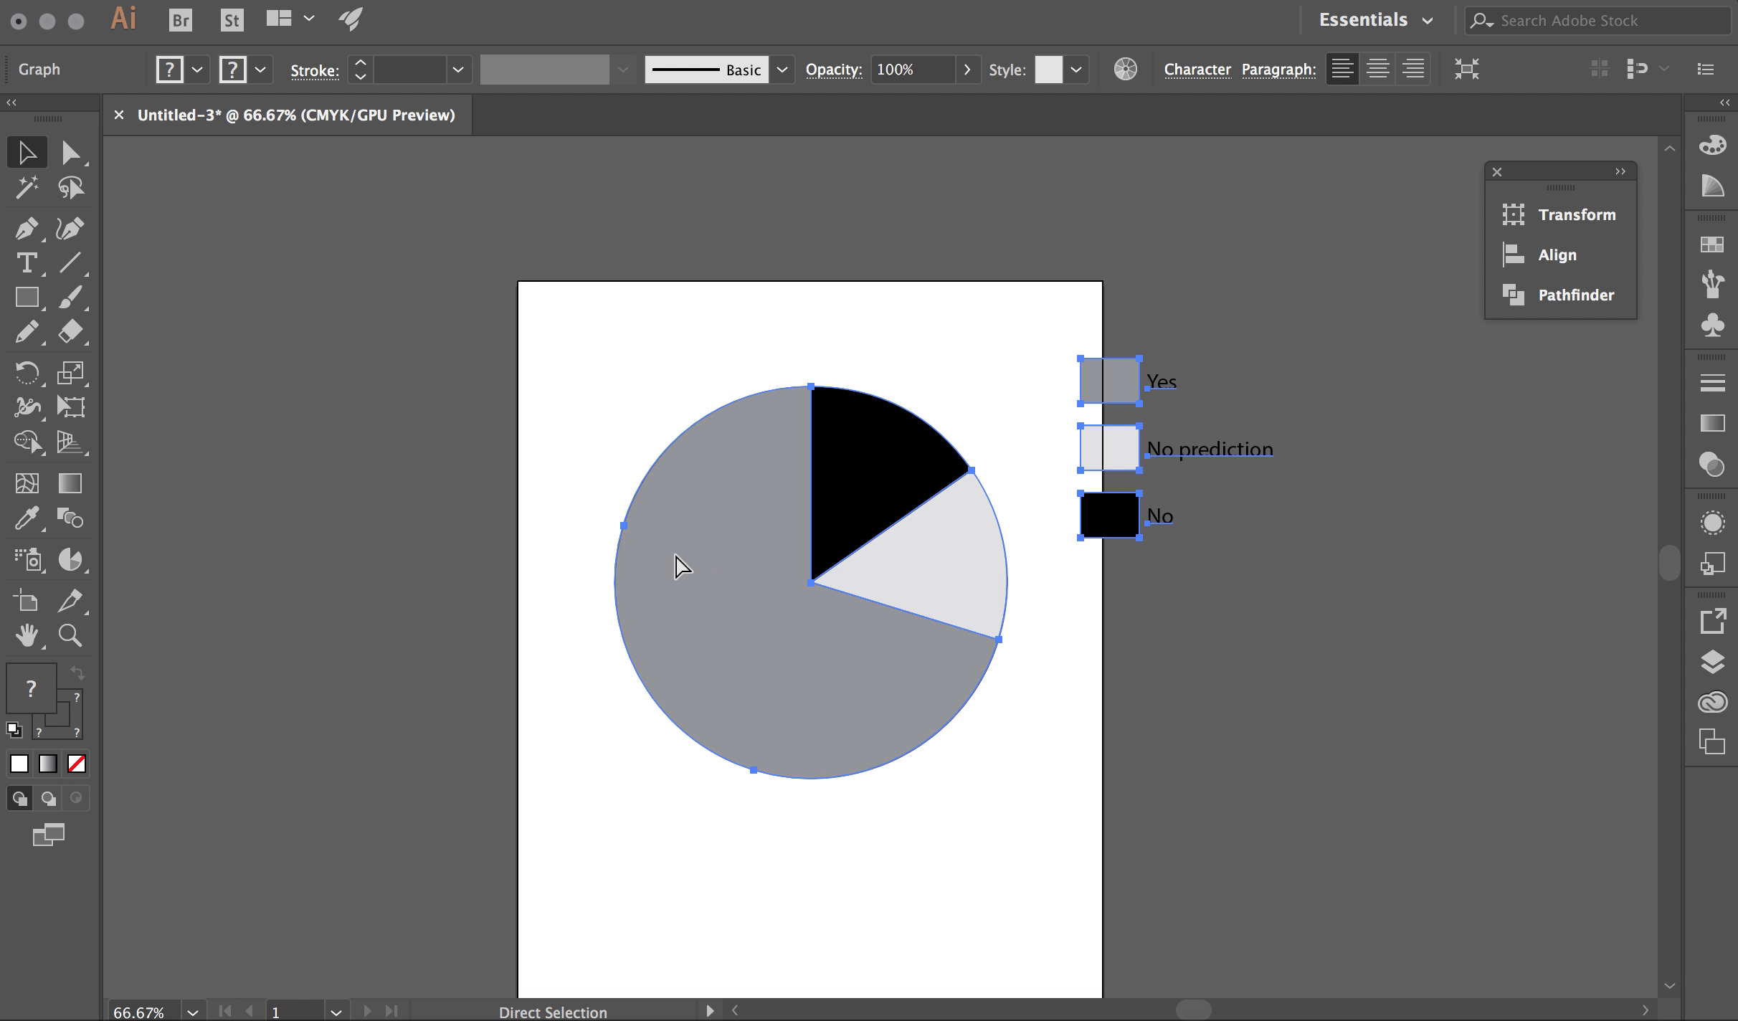
pyautogui.moveTo(700, 608); pyautogui.dragTo(1372, 675)
# Change the original on-page pie to a Column graph, leaving the copy as a pie
pyautogui.click(817, 603)
pyautogui.rightClick(817, 603)
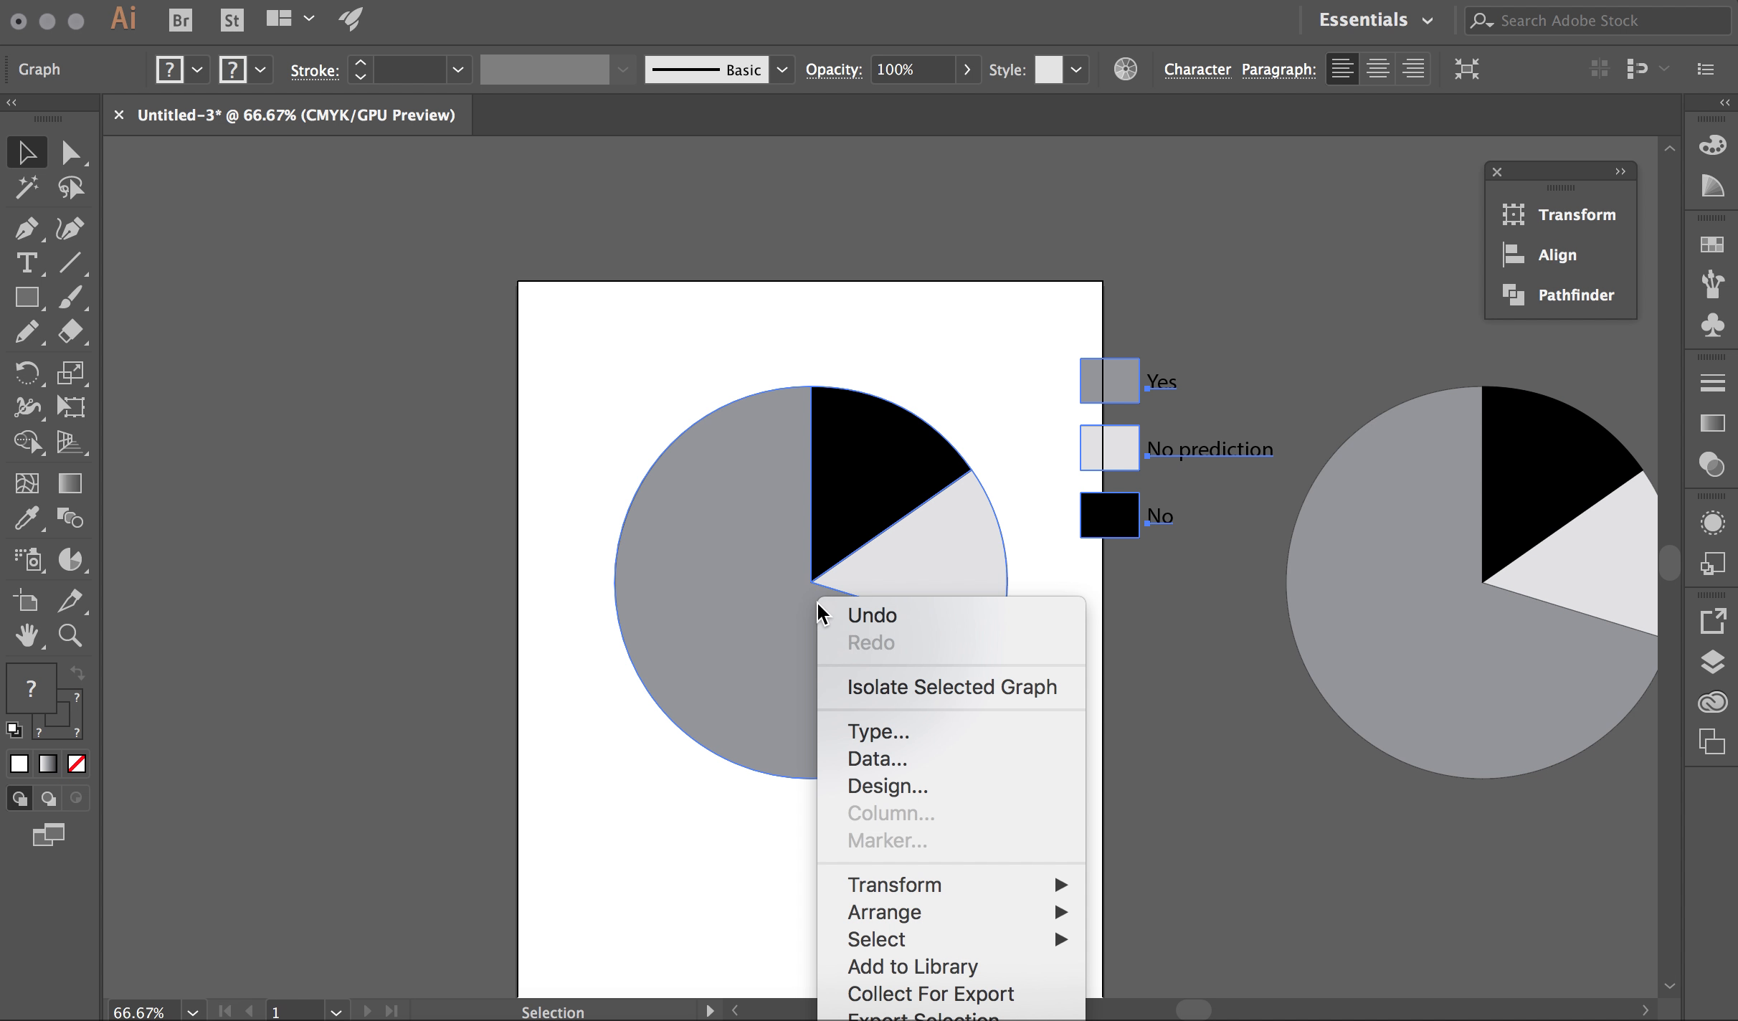
pyautogui.click(879, 734)
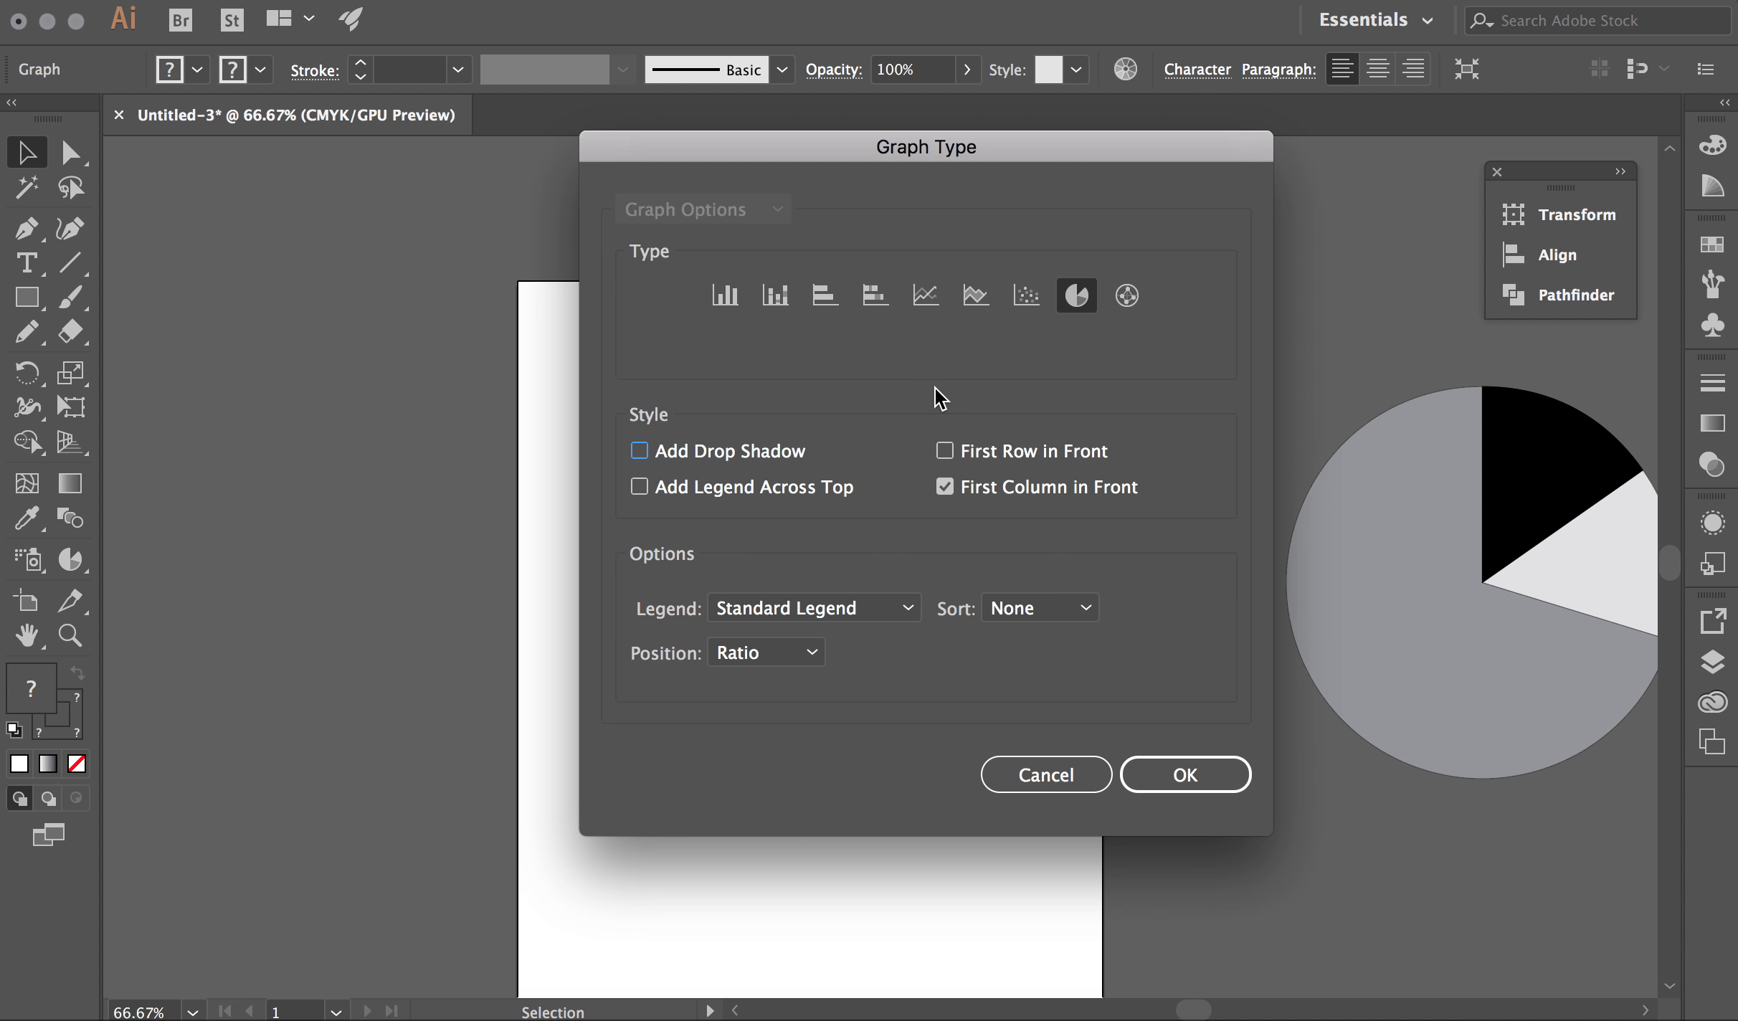
pyautogui.click(740, 299)
pyautogui.click(1144, 763)
pyautogui.click(1108, 670)
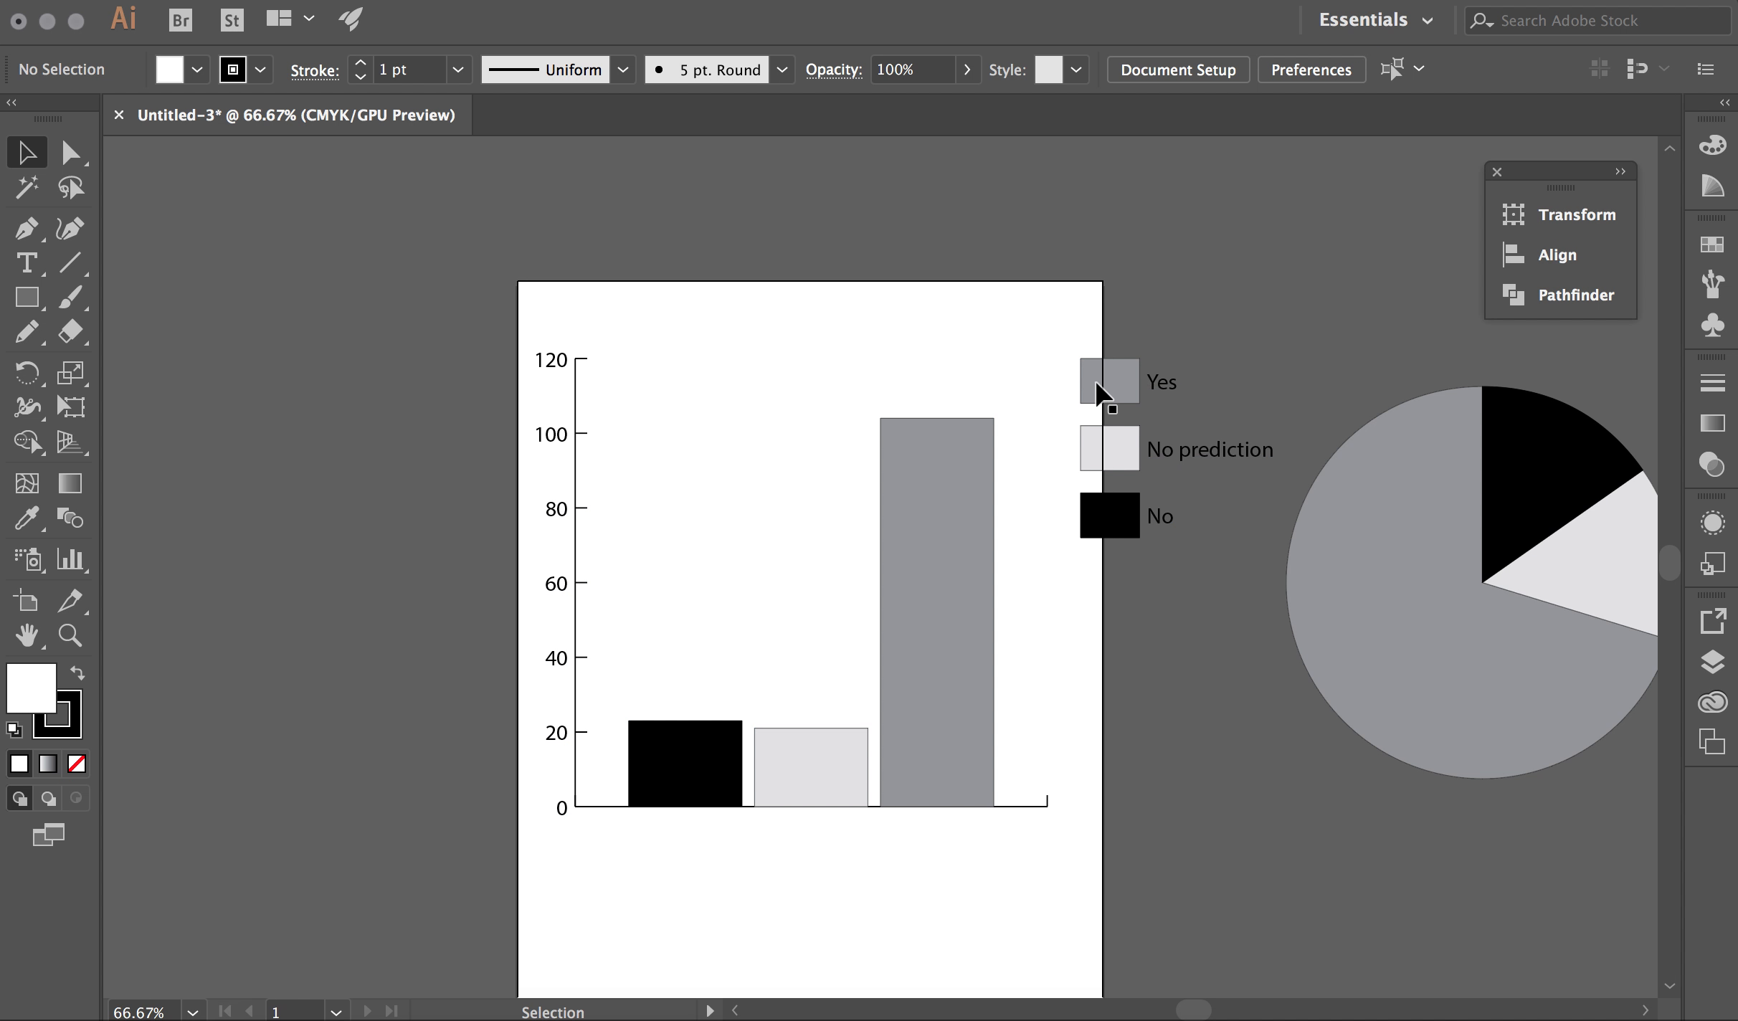
pyautogui.click(925, 613)
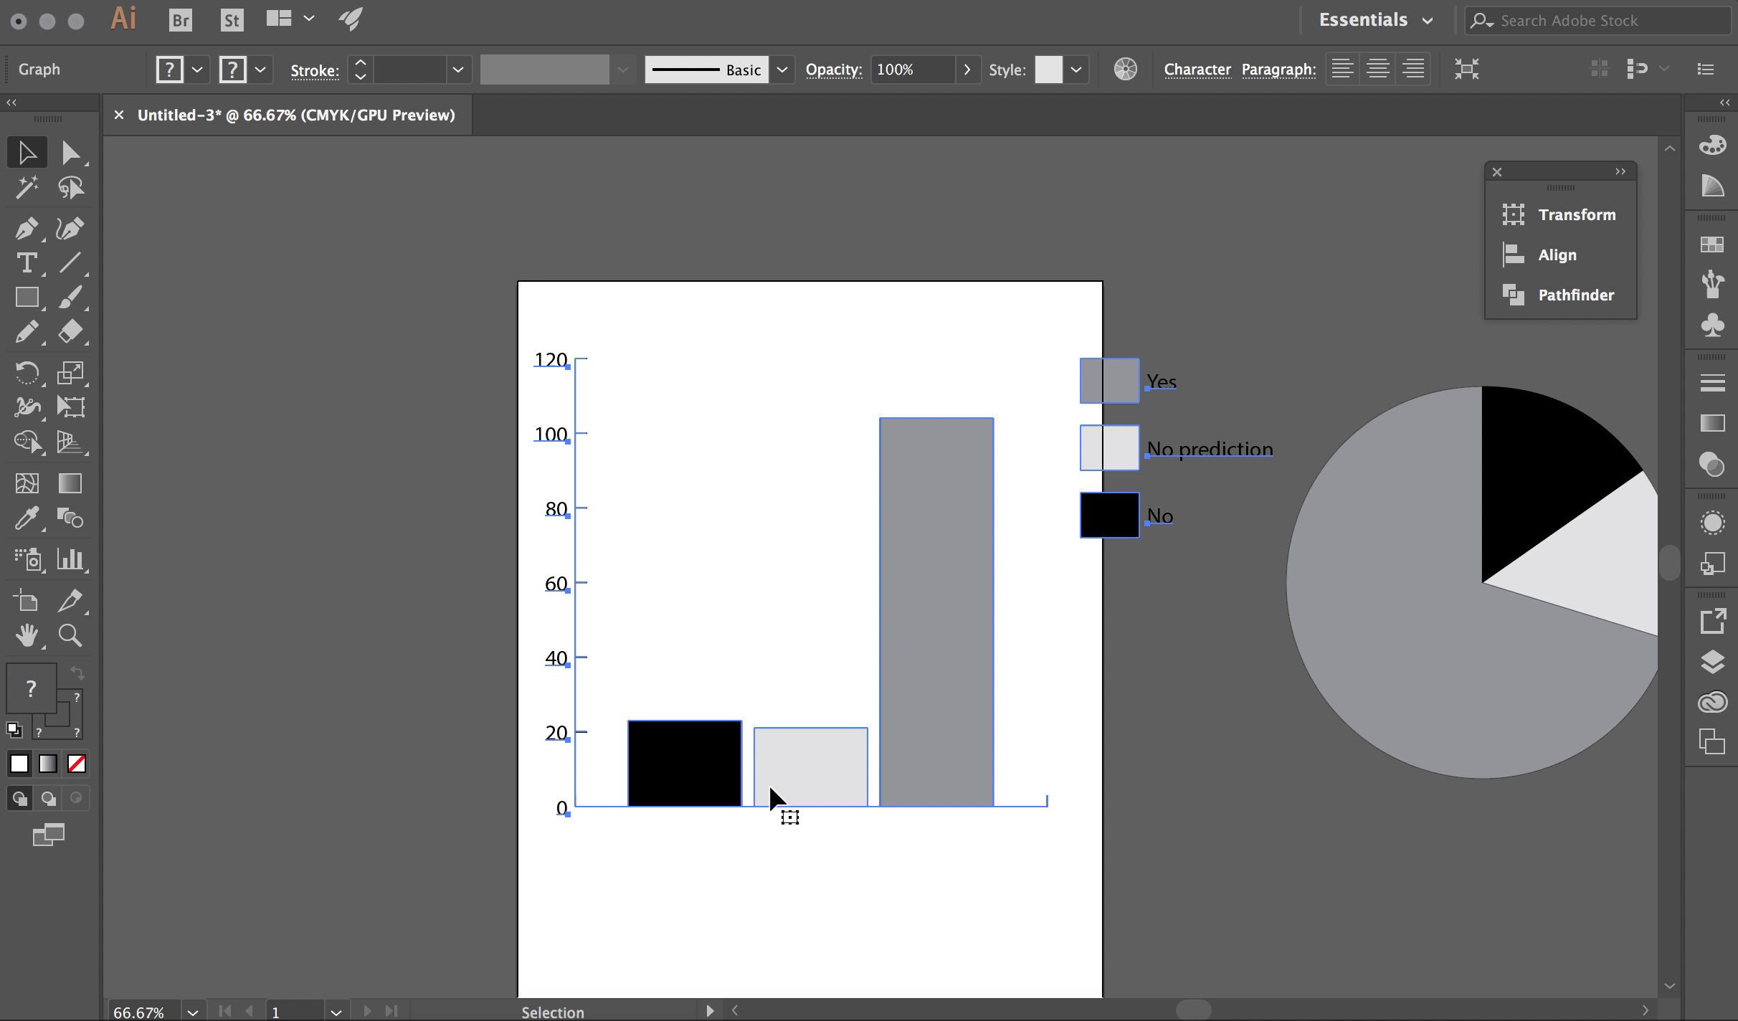
# Select only the tall Yes bar with Direct Selection and fill it blue
pyautogui.click(705, 485)
pyautogui.click(70, 152)
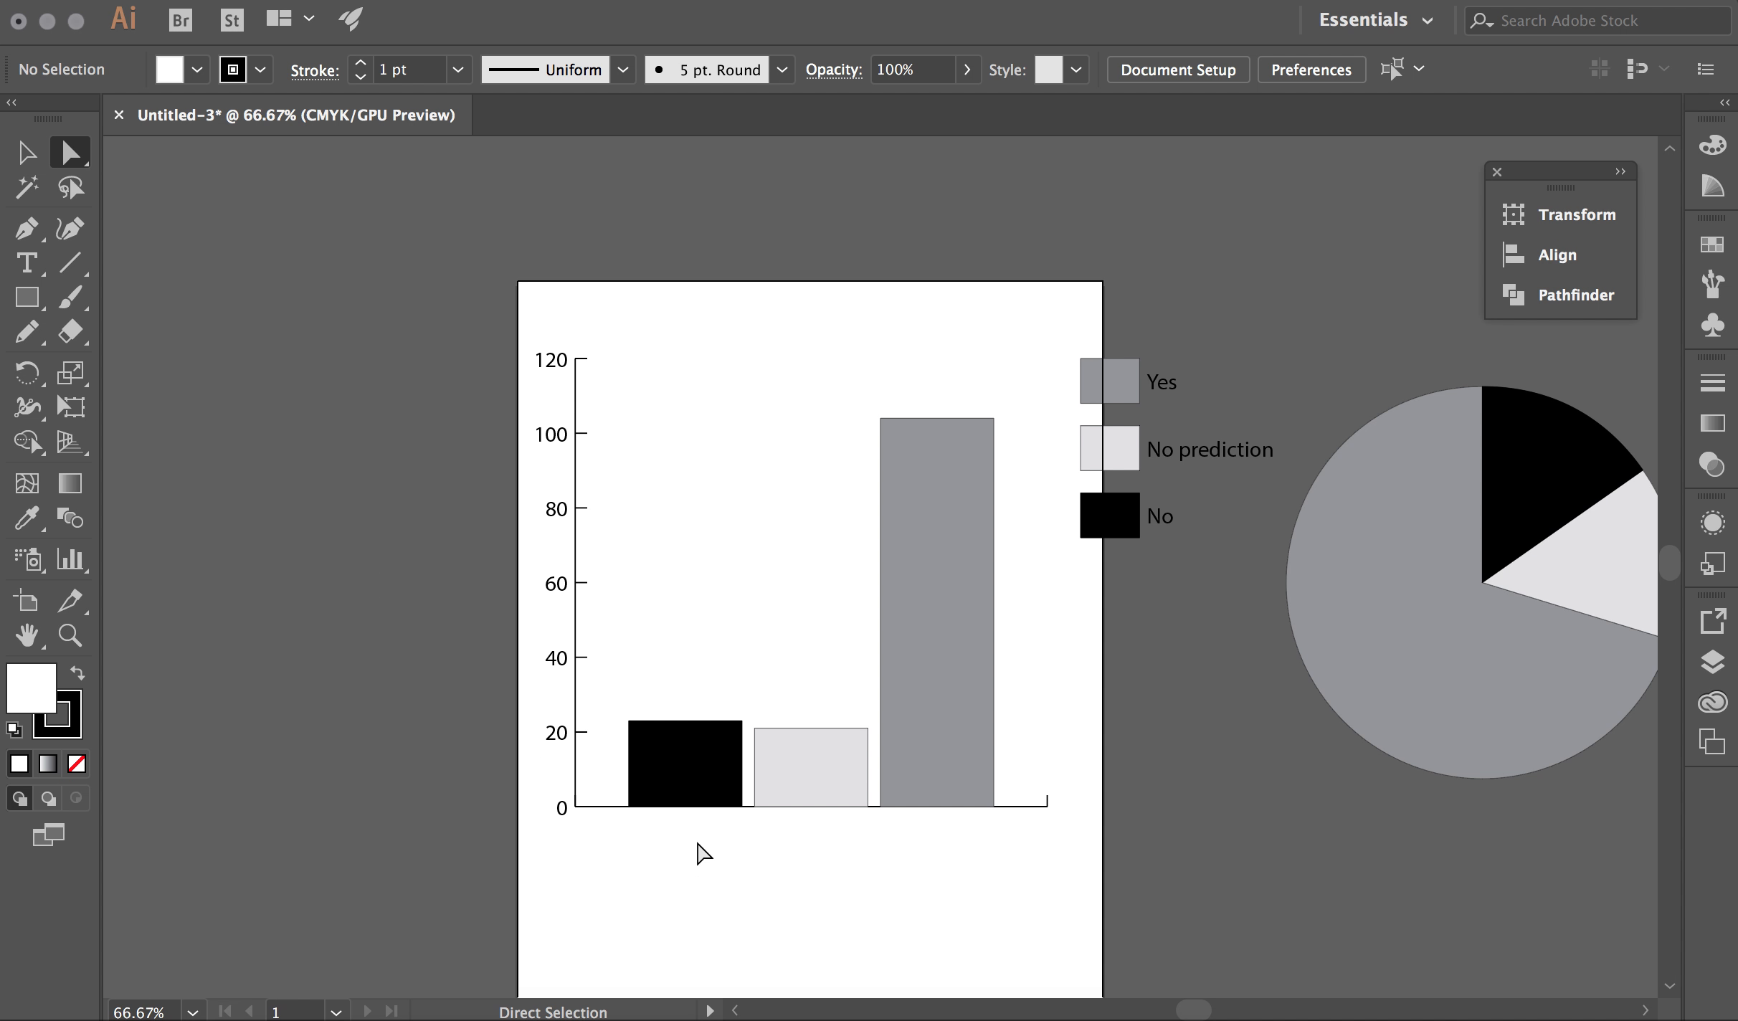
pyautogui.click(834, 773)
pyautogui.click(970, 592)
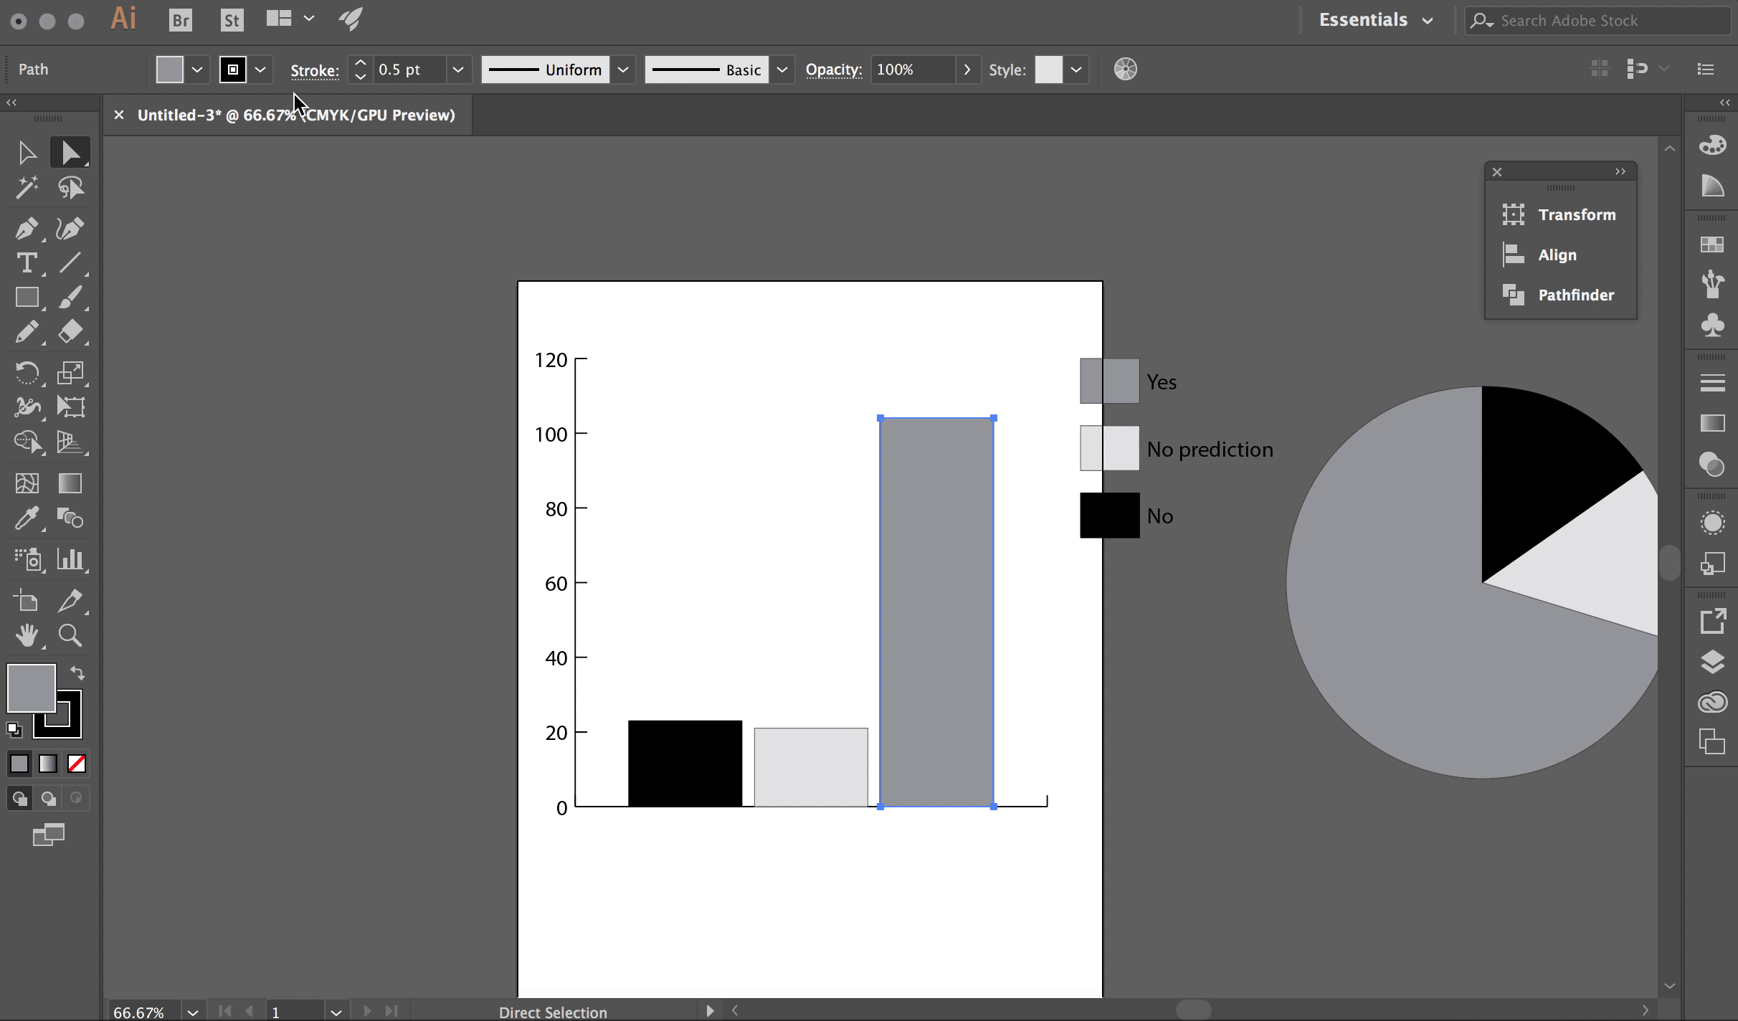
pyautogui.click(196, 70)
pyautogui.click(163, 138)
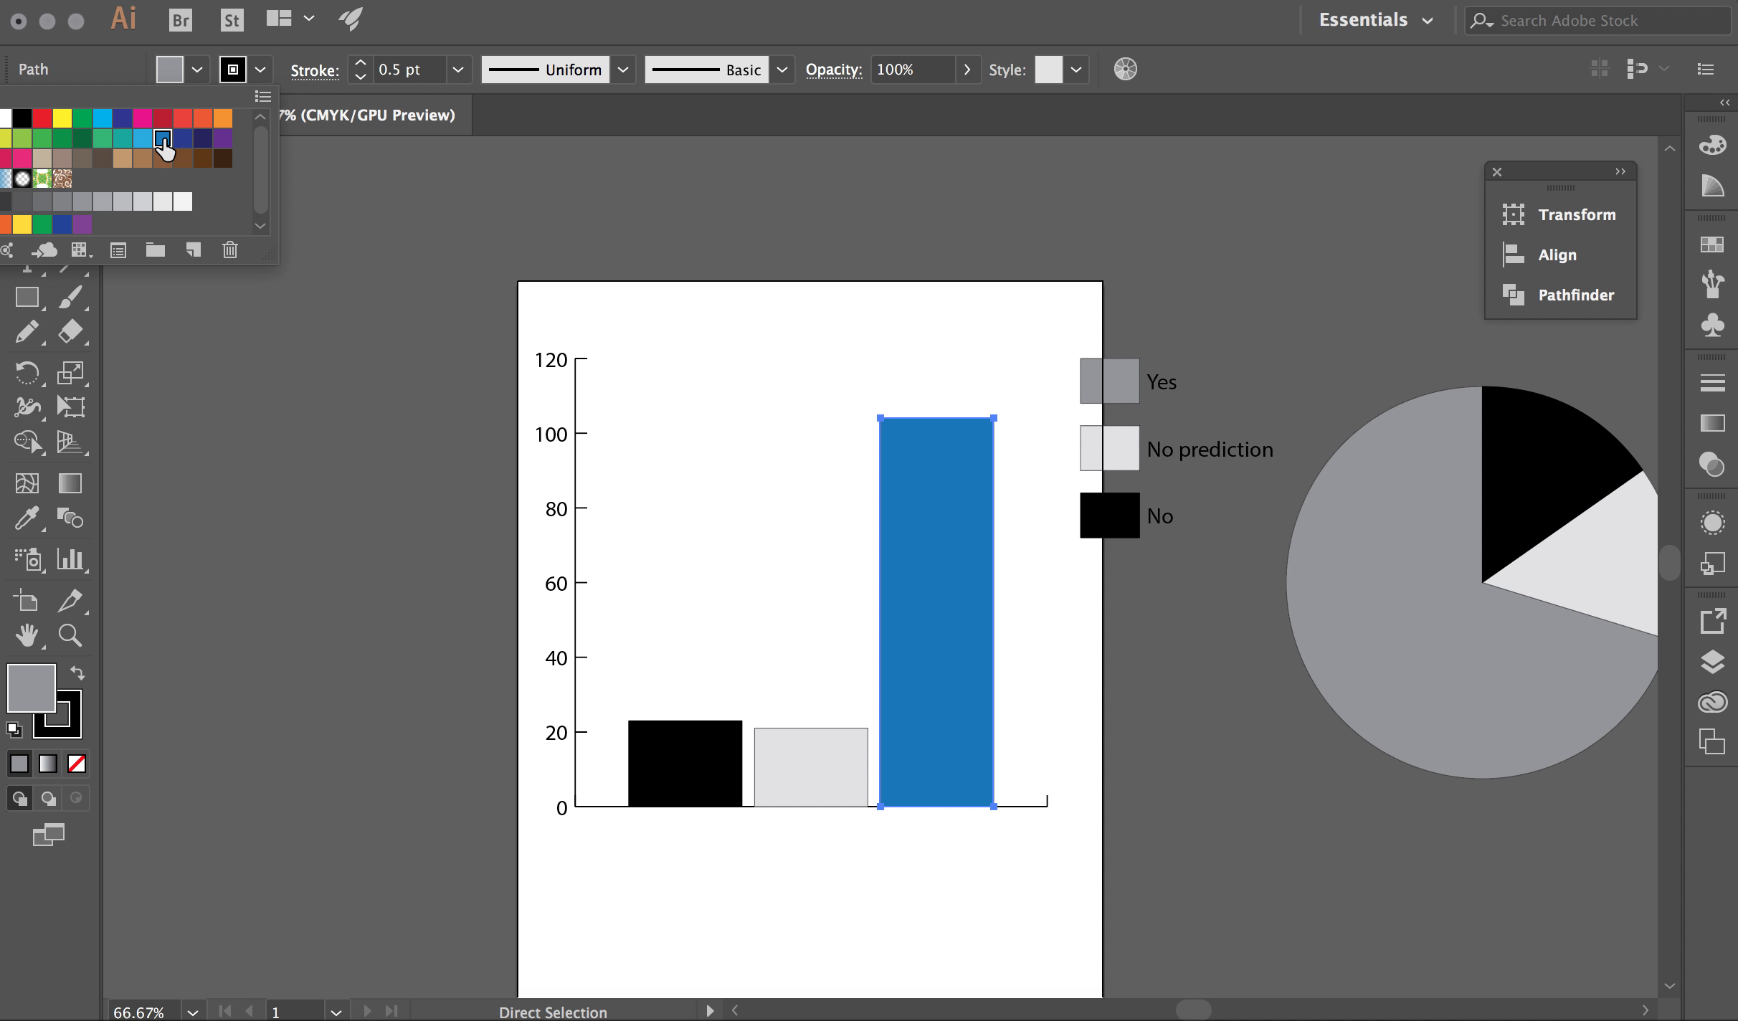
pyautogui.click(261, 80)
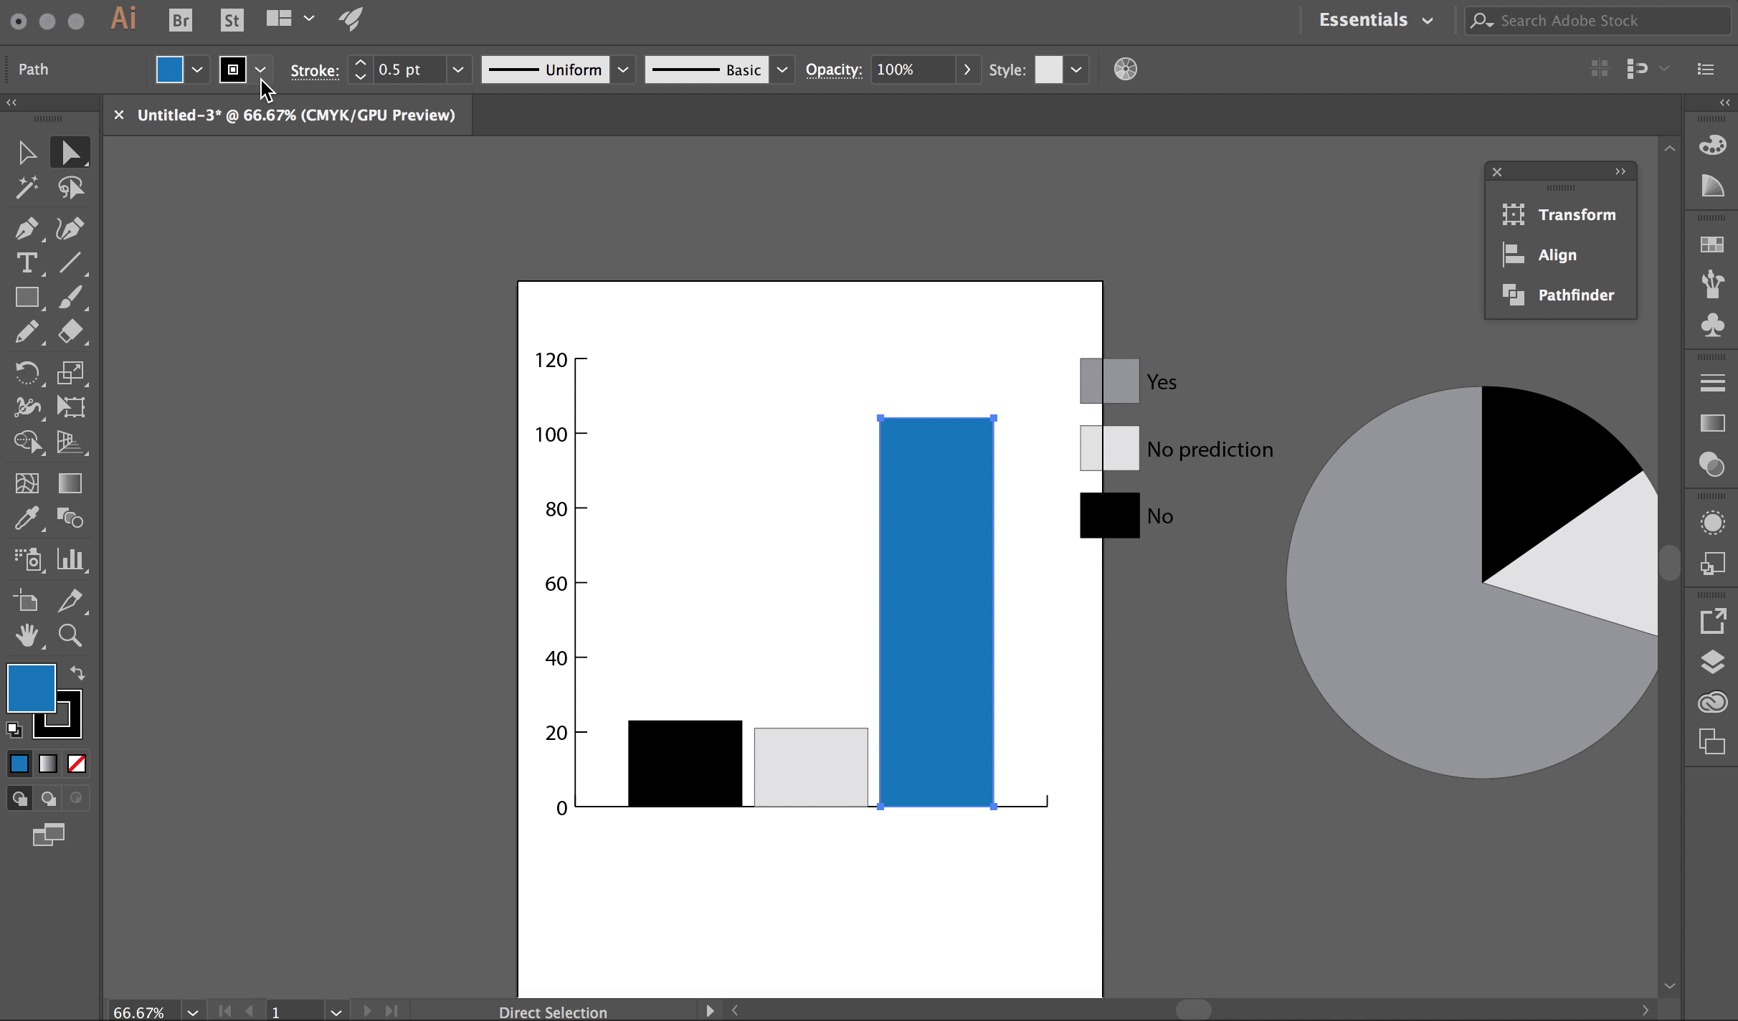
# Set the Yes bar's stroke to None, then reselect the whole column graph
pyautogui.click(235, 78)
pyautogui.click(0, 118)
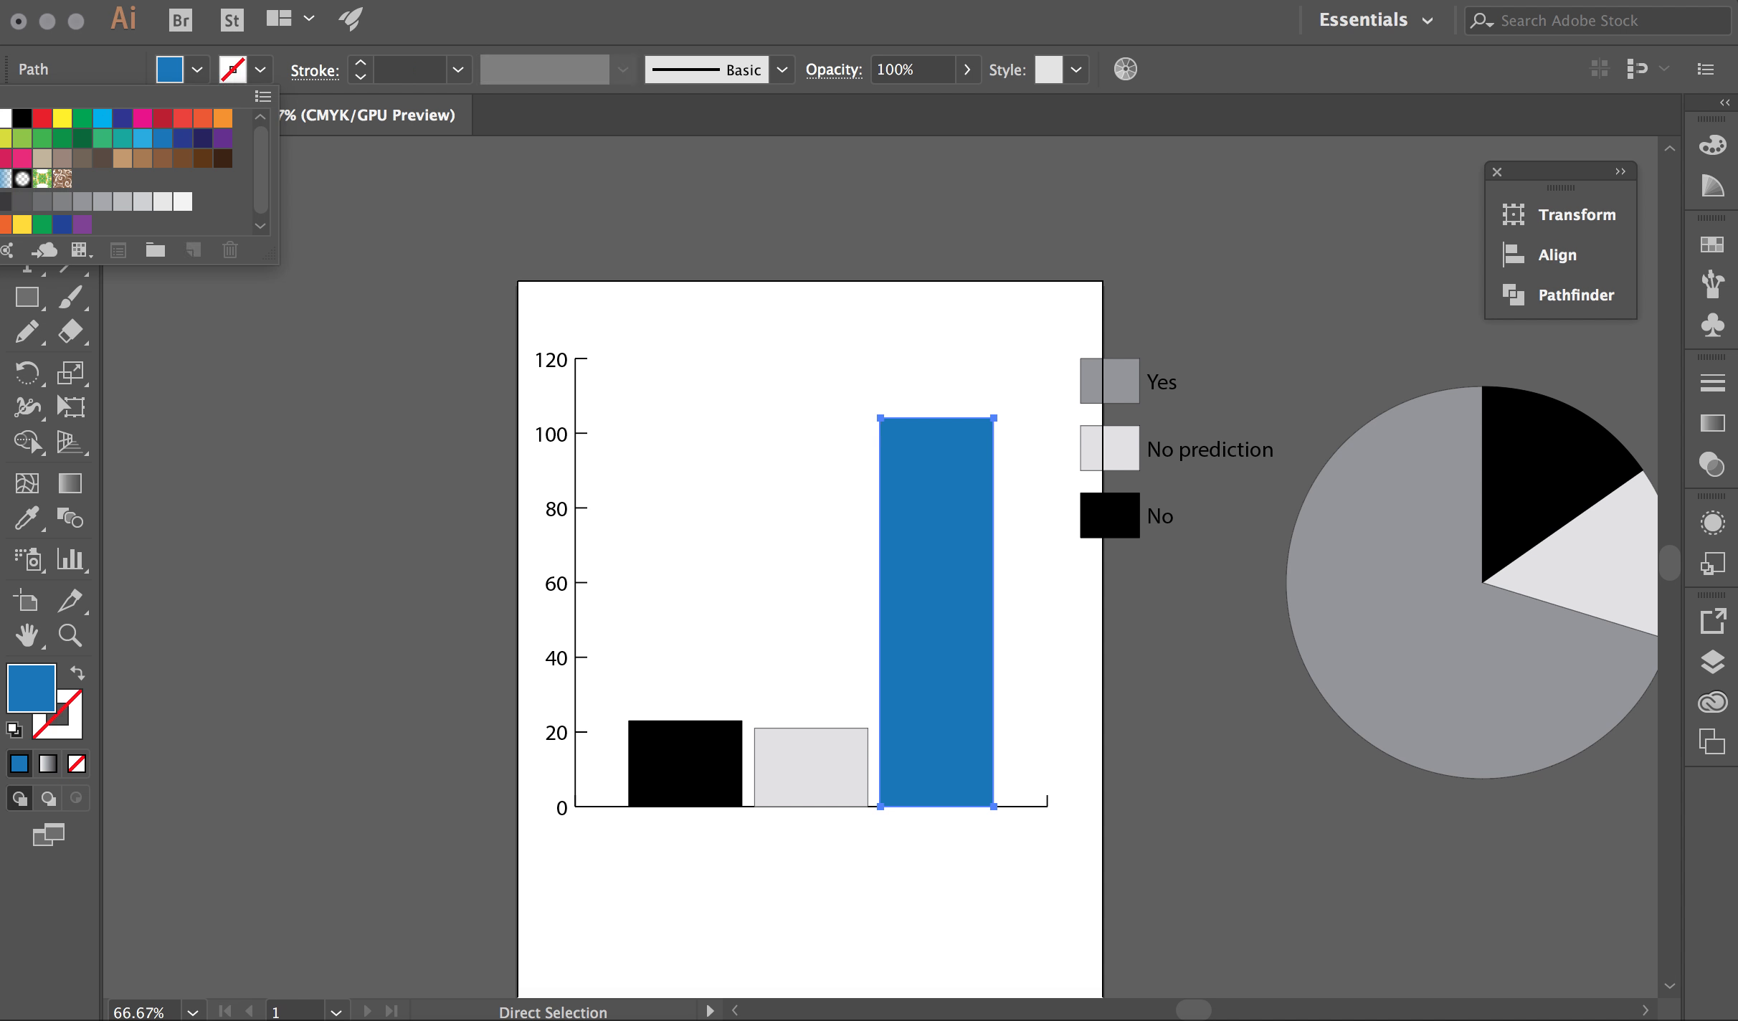
pyautogui.click(782, 302)
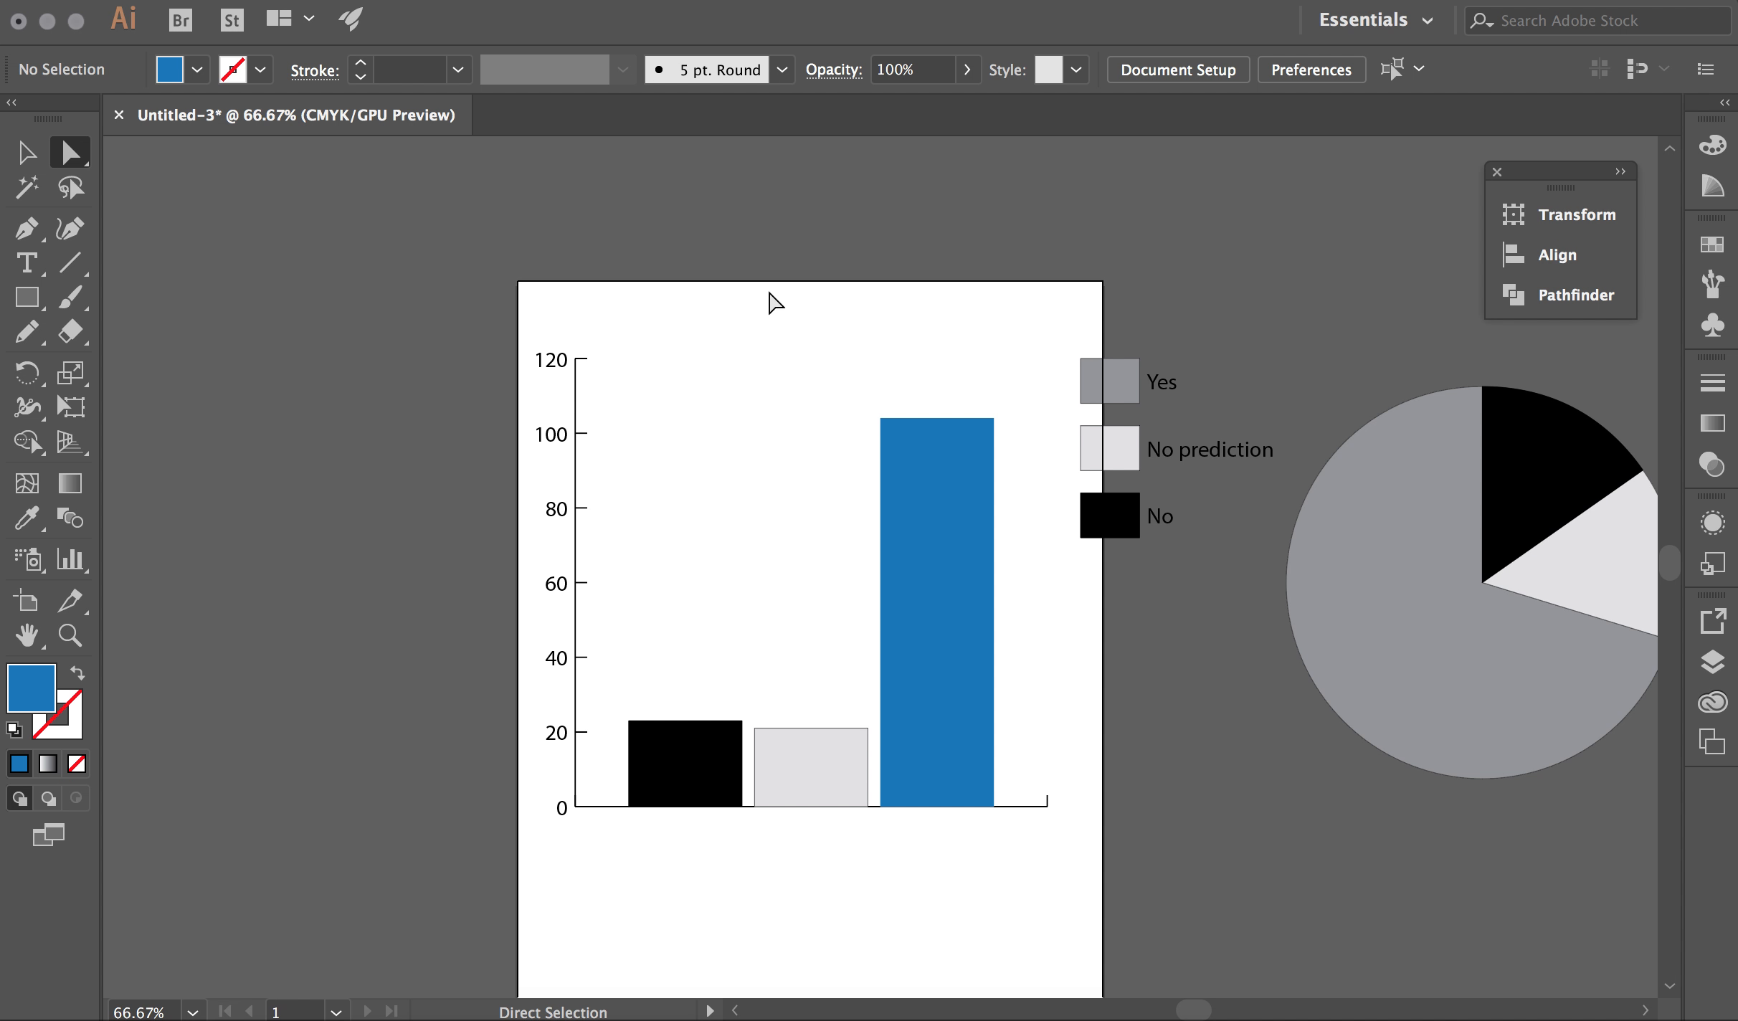
pyautogui.click(26, 152)
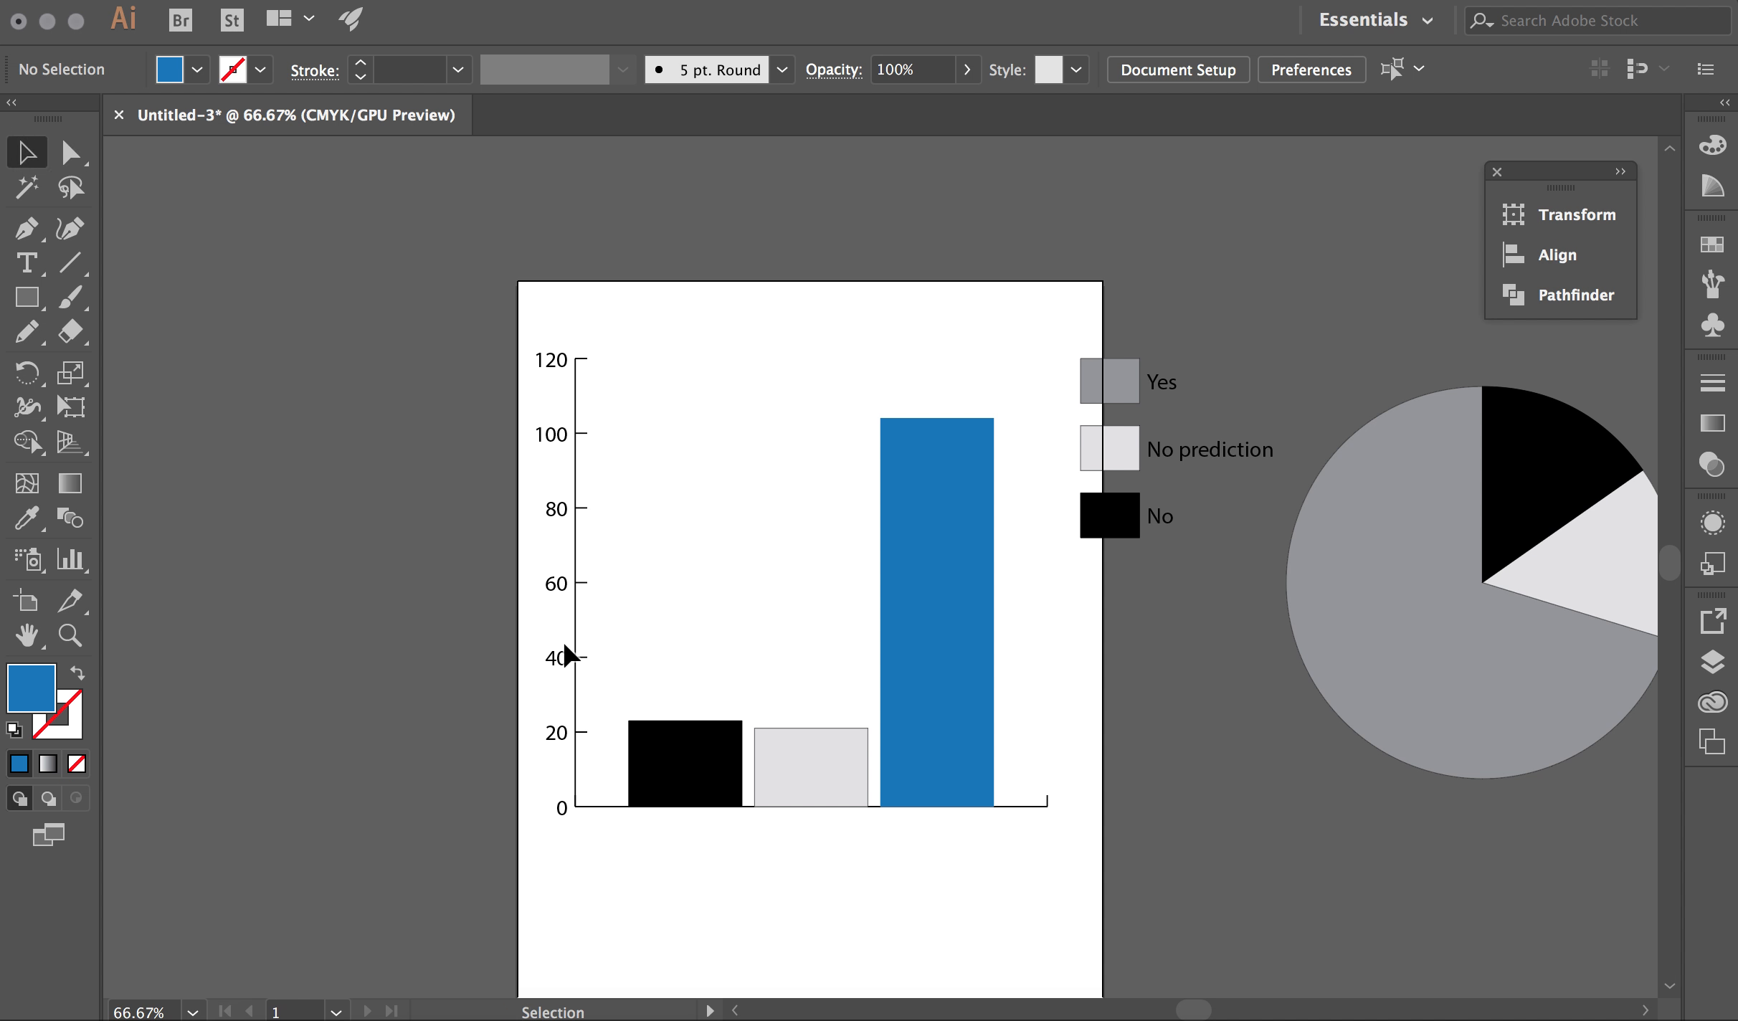
pyautogui.click(562, 660)
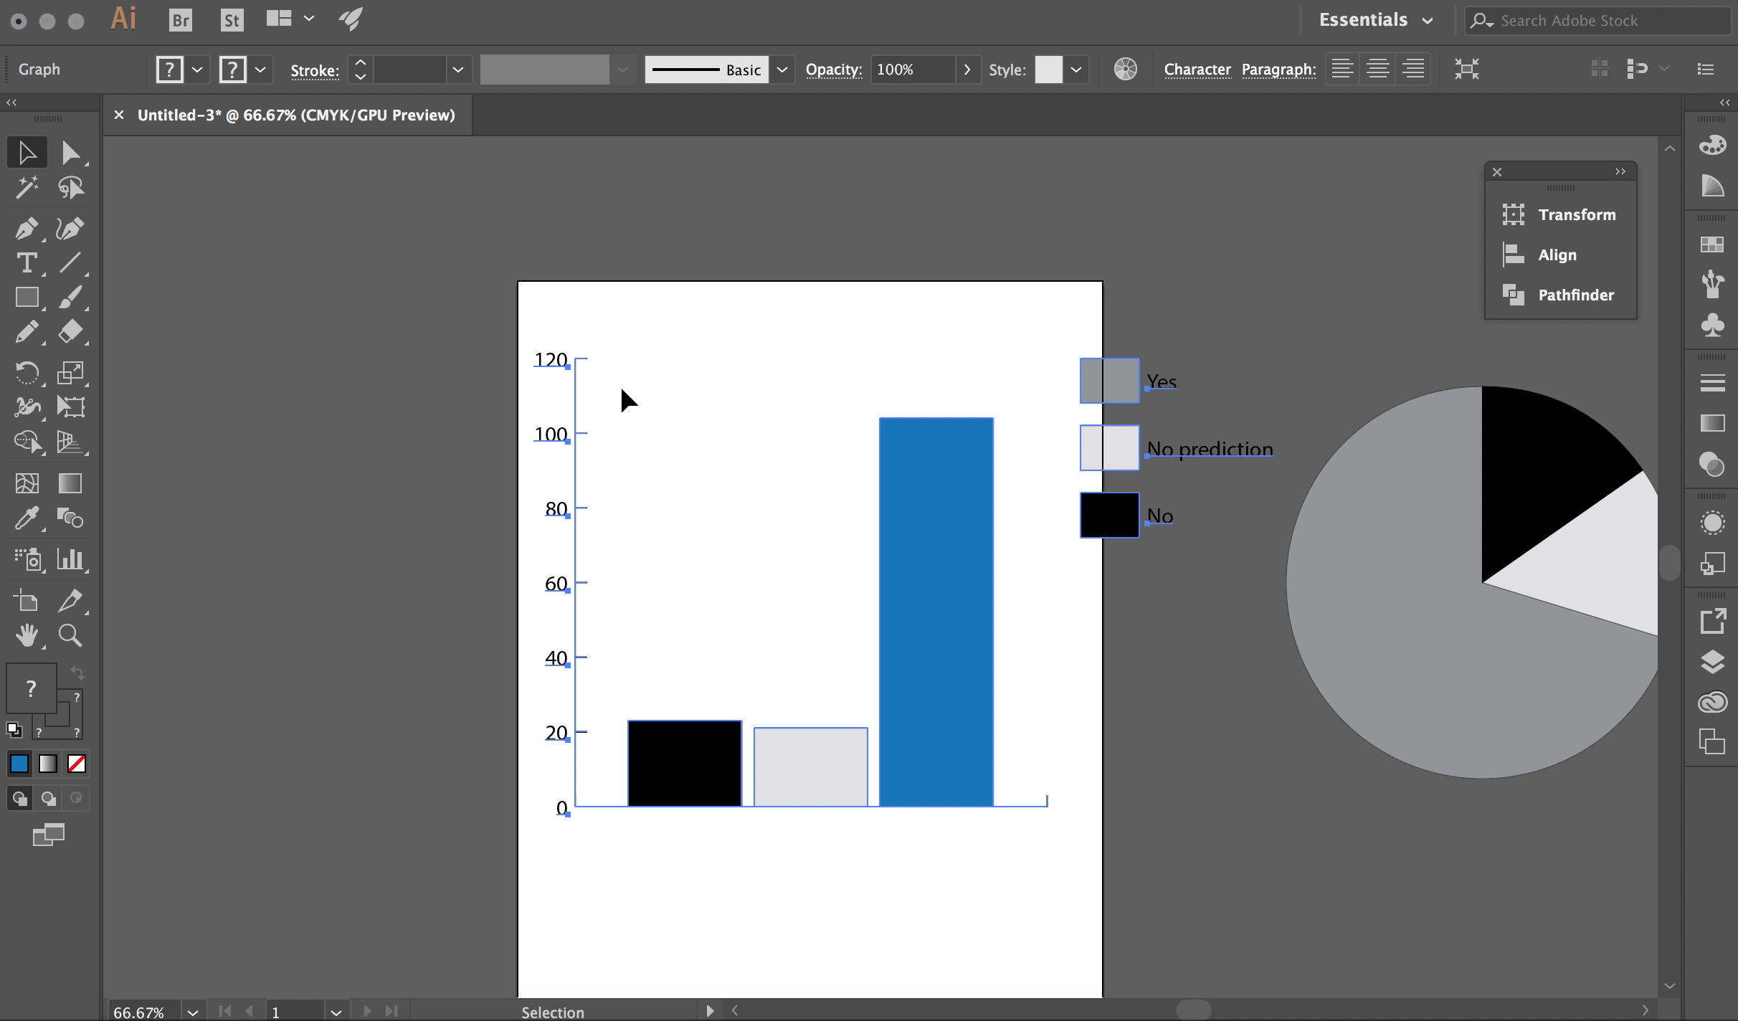
# Ungroup the selected column graph with Object > Ungroup, bringing up the graph warning
pyautogui.rightClick(564, 440)
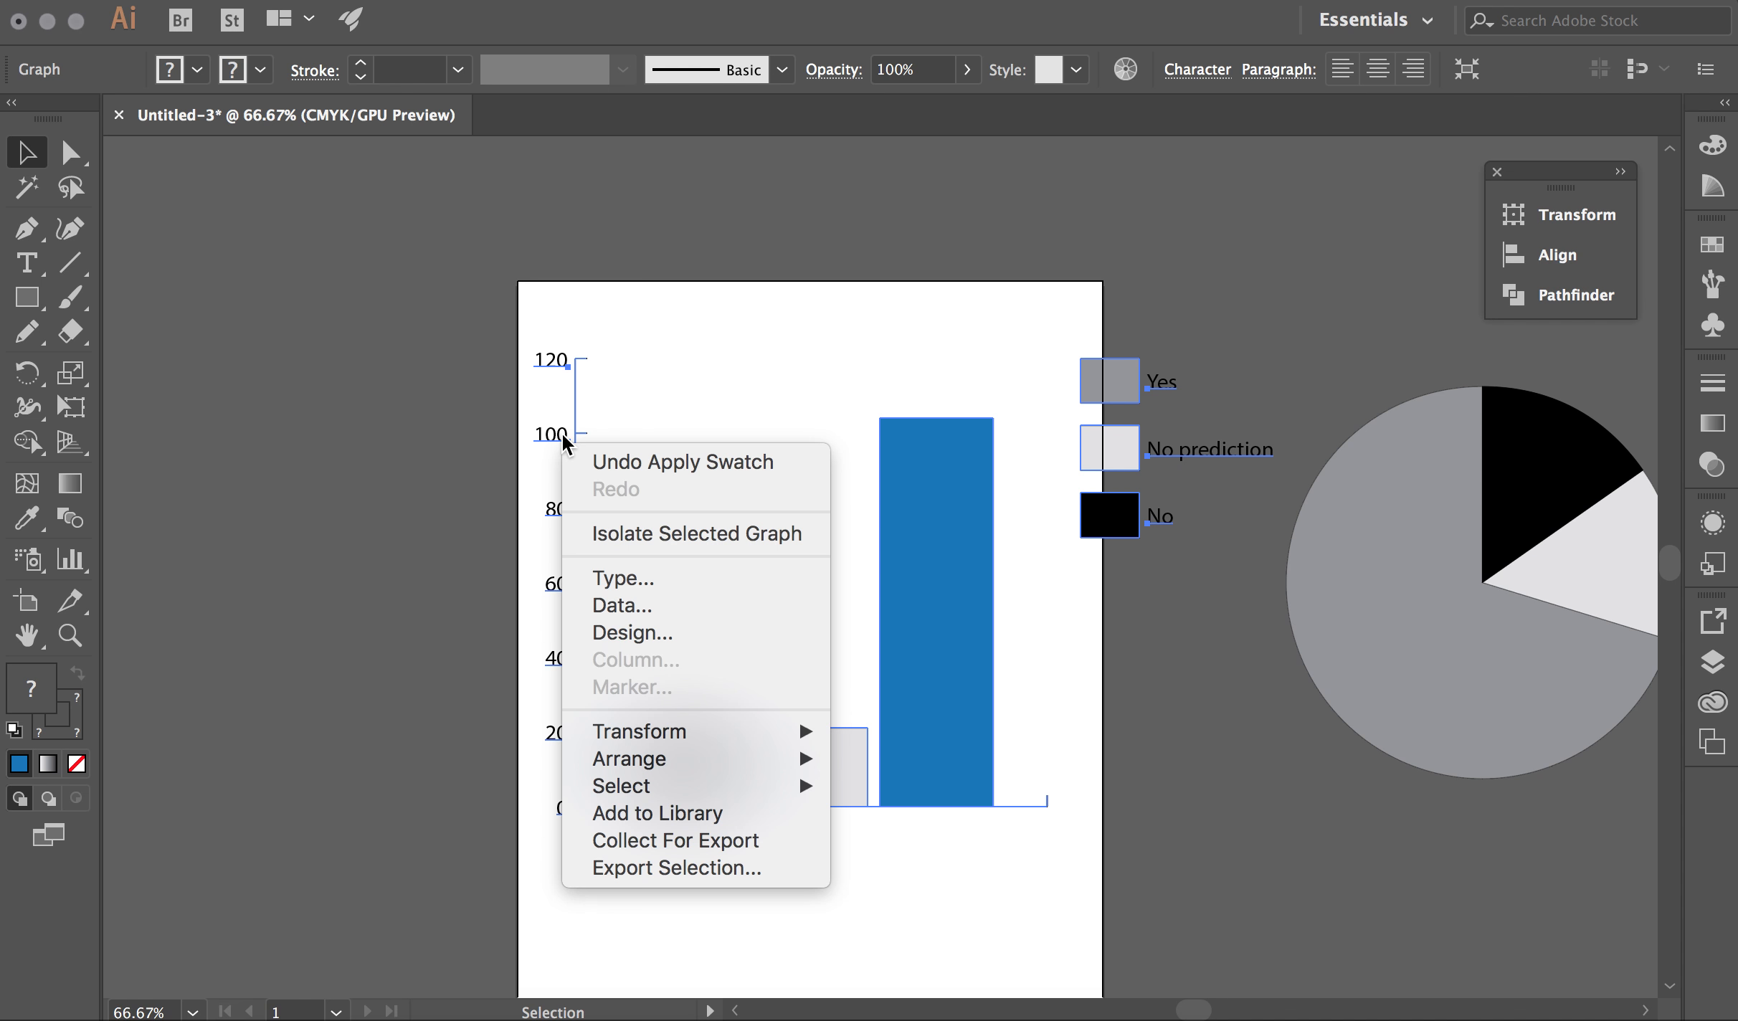
pyautogui.click(407, 454)
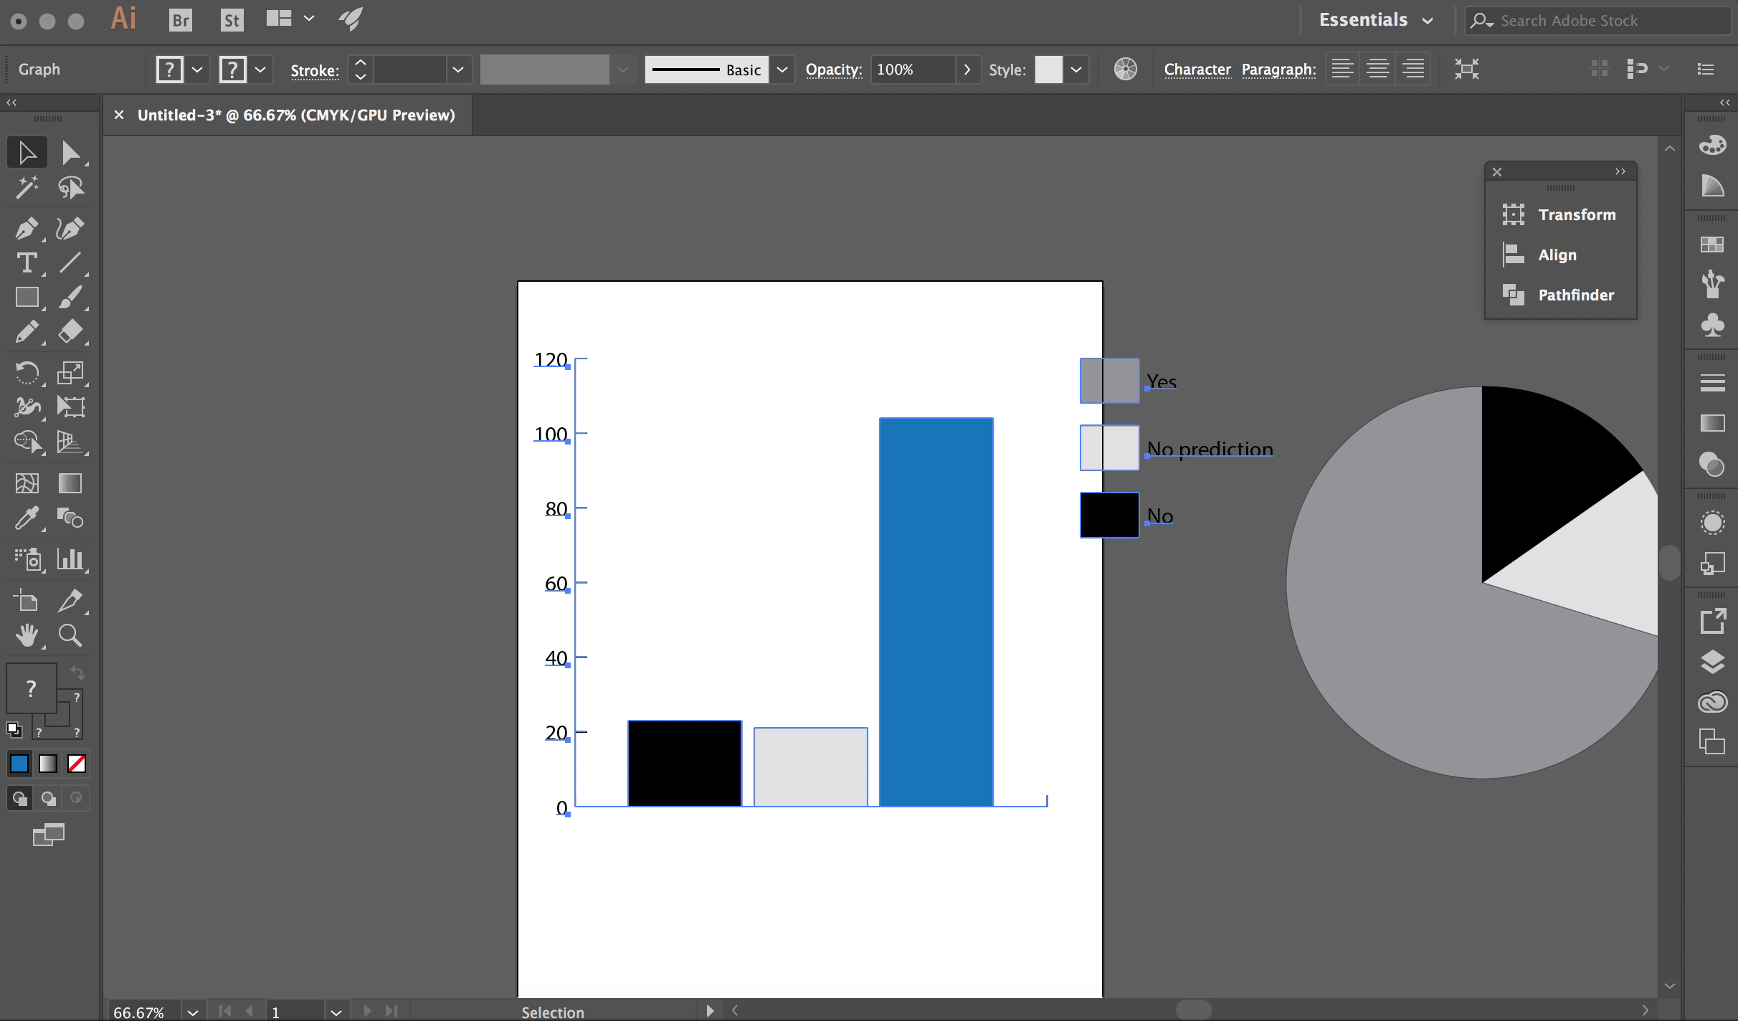
pyautogui.click(324, 1)
pyautogui.click(359, 109)
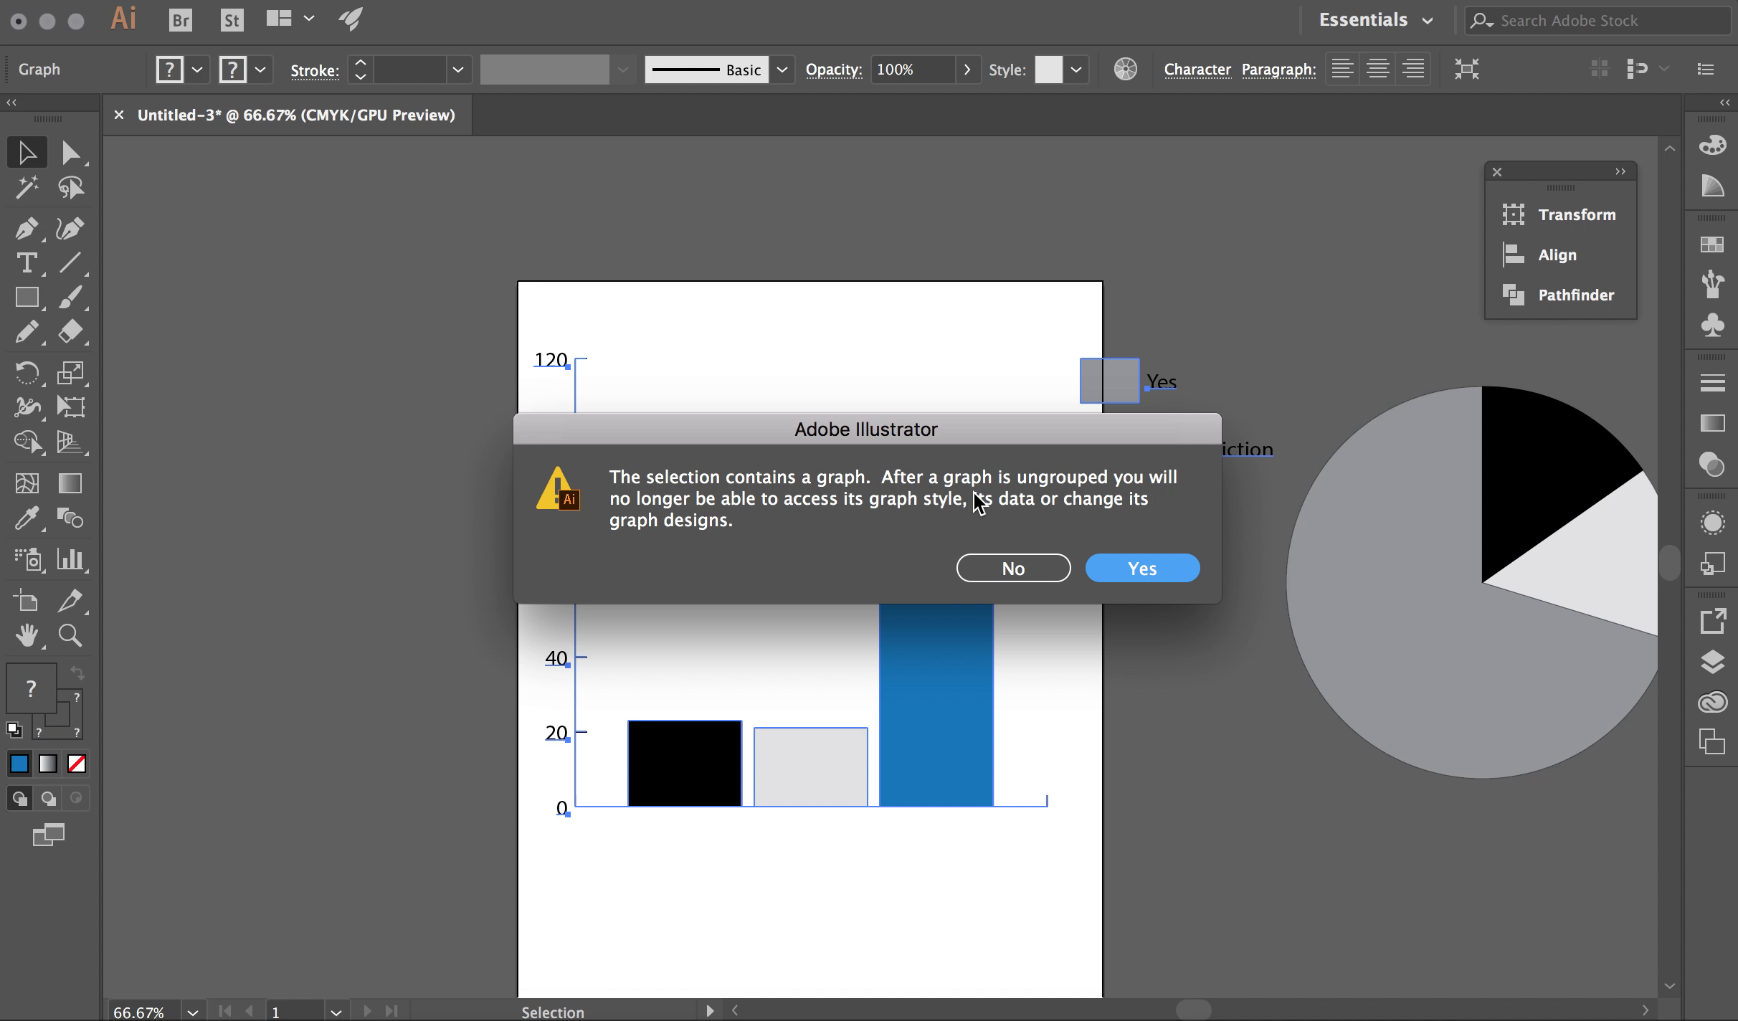
# Confirm converting the graph to plain artwork and check the bars and axis groups
pyautogui.click(1130, 577)
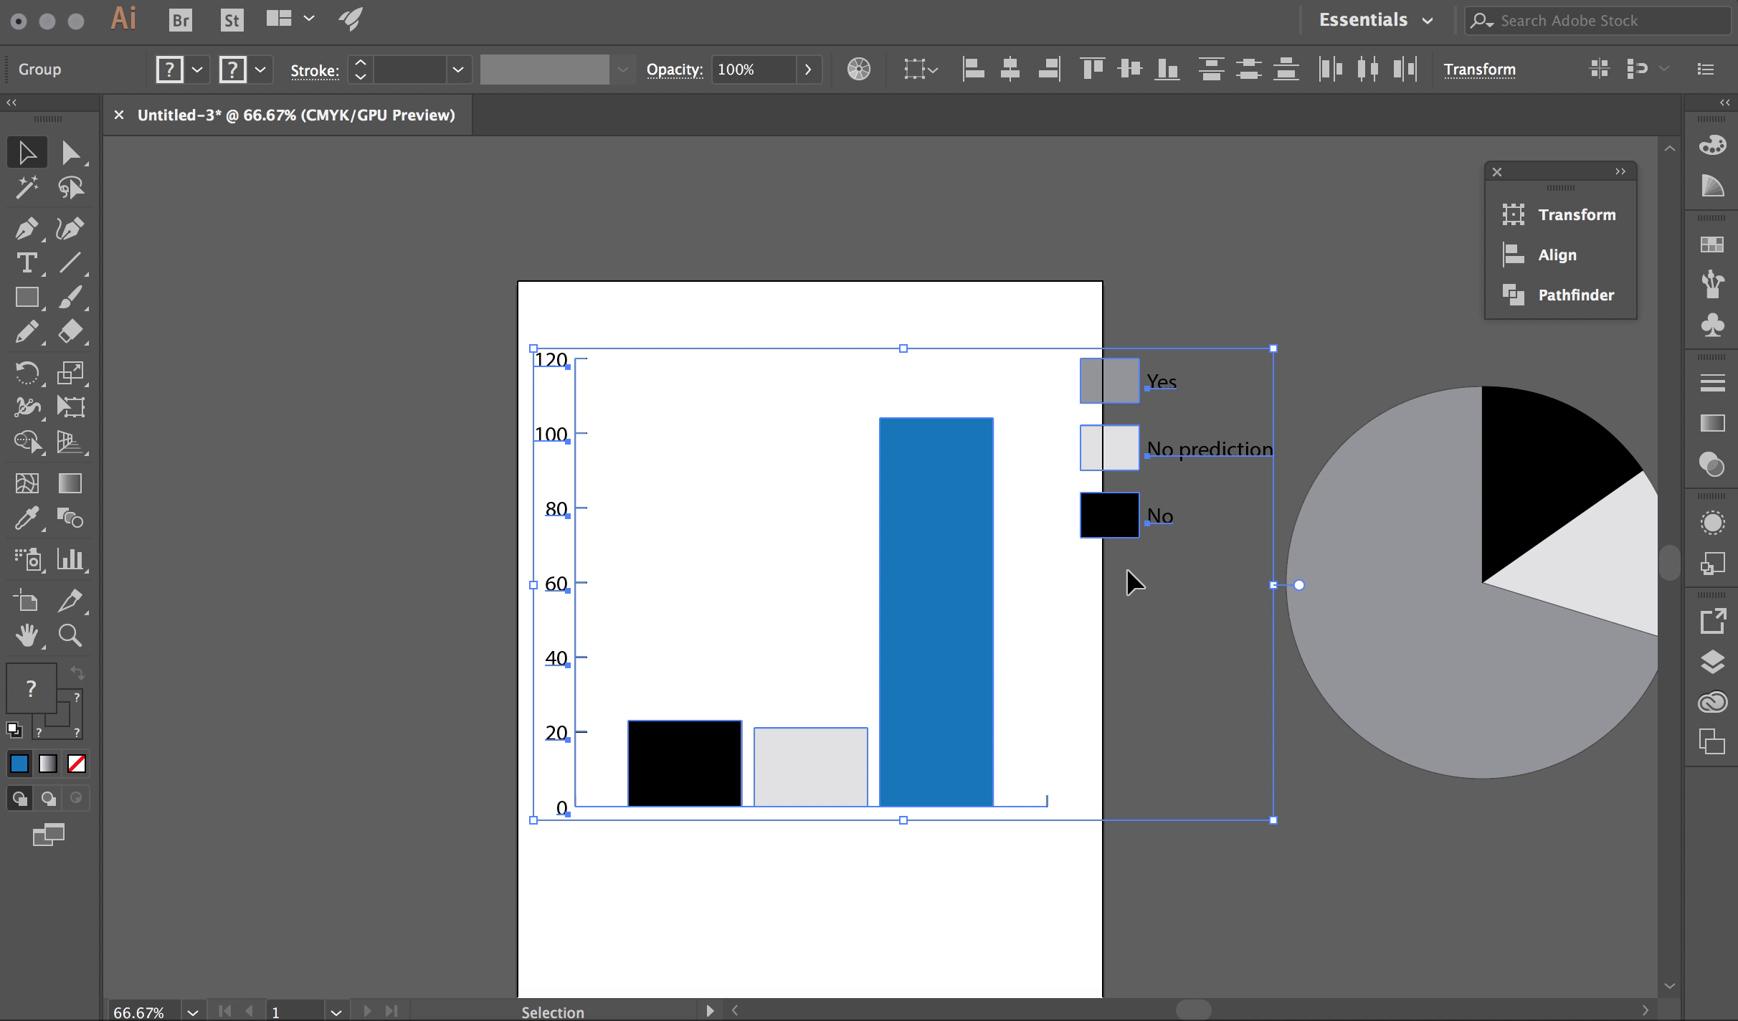
pyautogui.click(927, 305)
pyautogui.click(1099, 477)
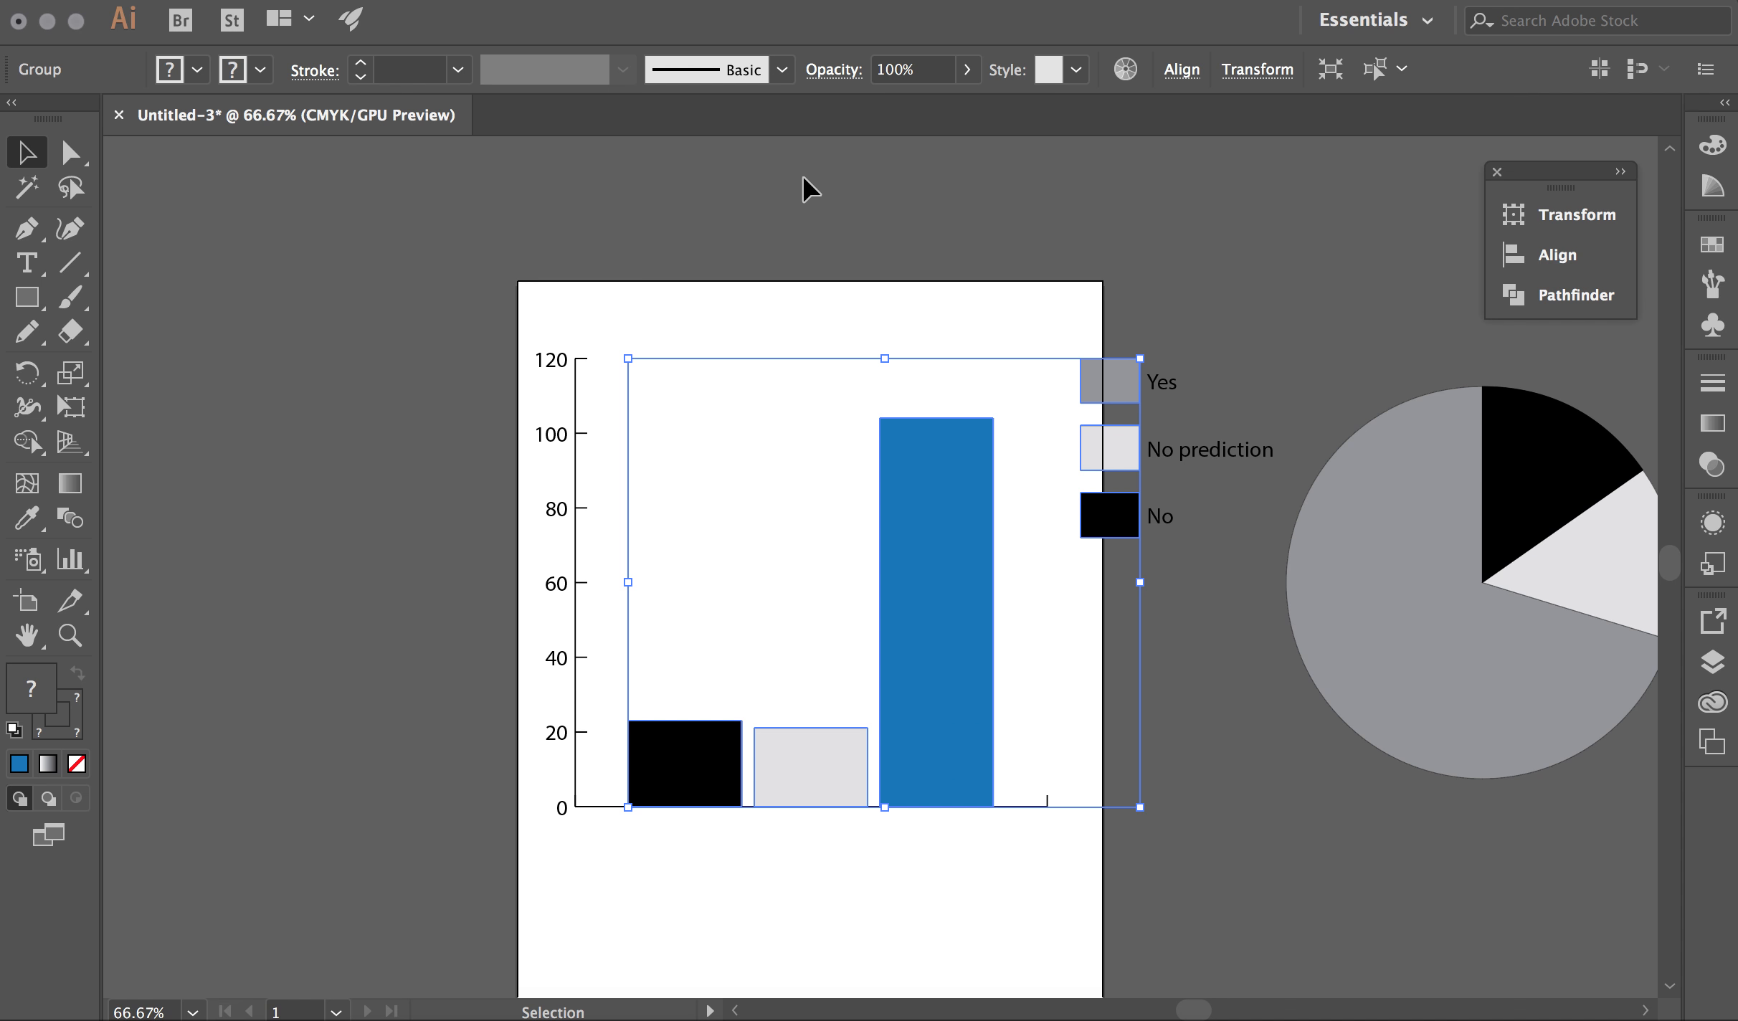
pyautogui.click(796, 212)
pyautogui.click(568, 367)
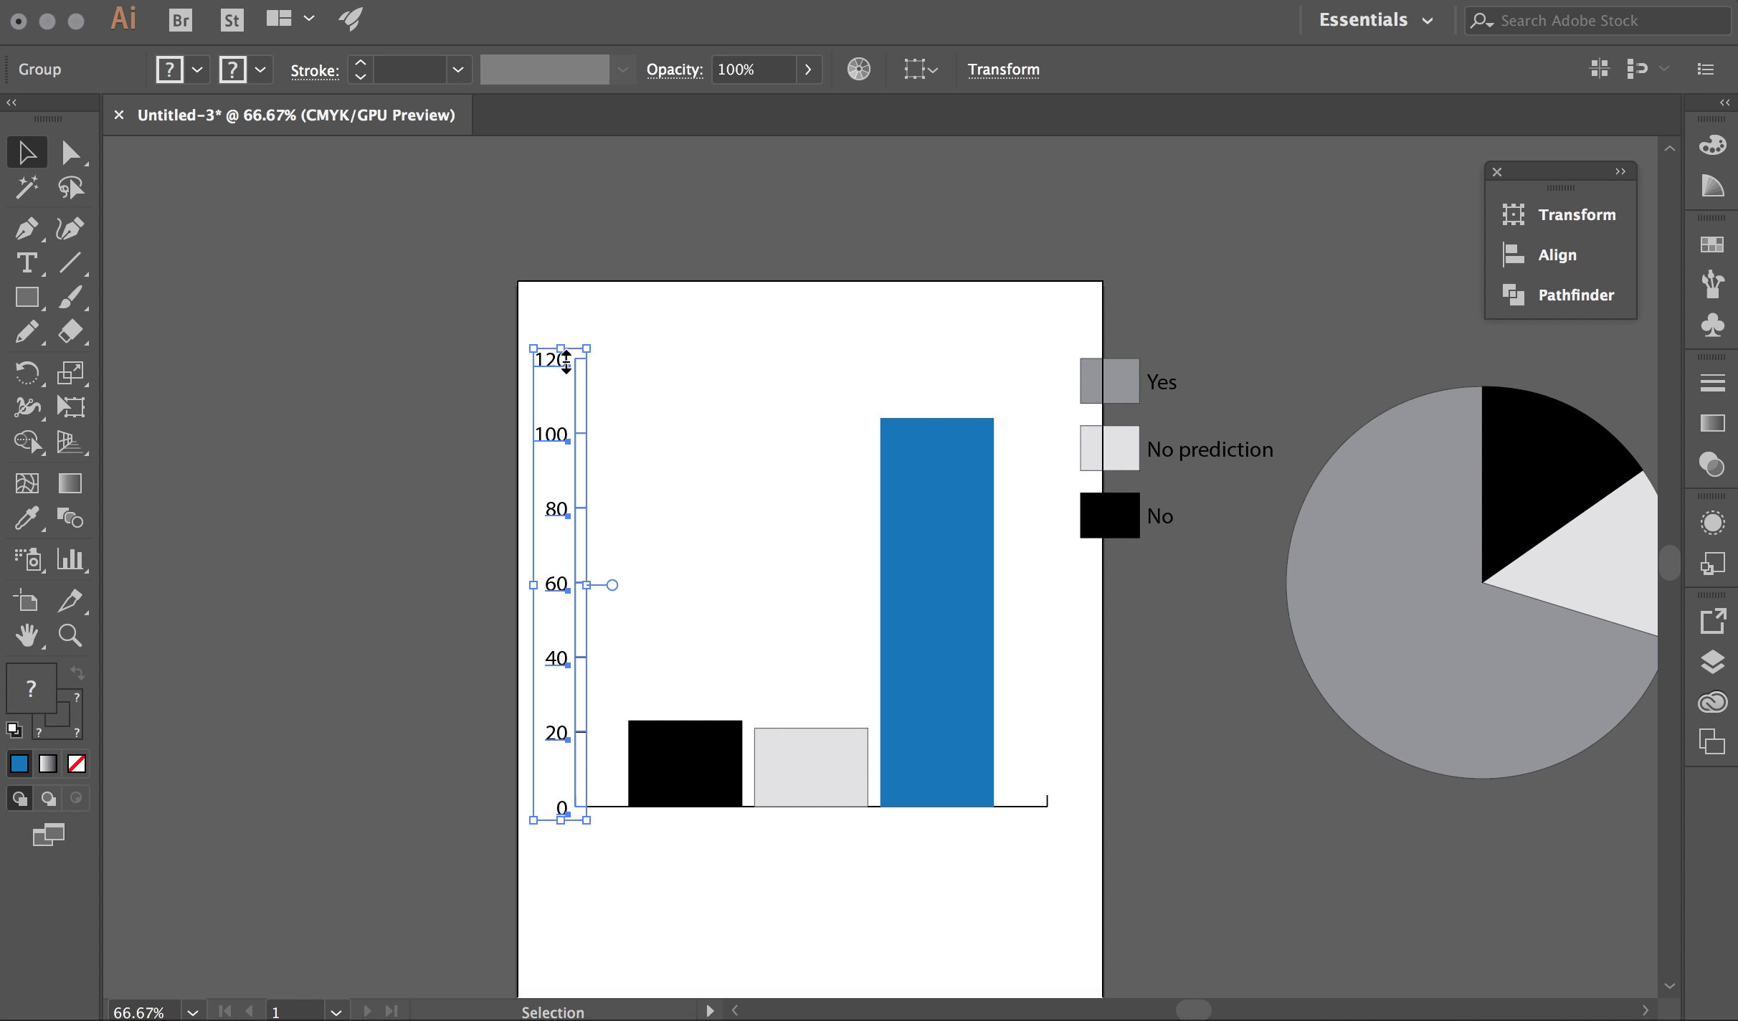
# Ungroup the bars-and-legend group one more level
pyautogui.click(958, 669)
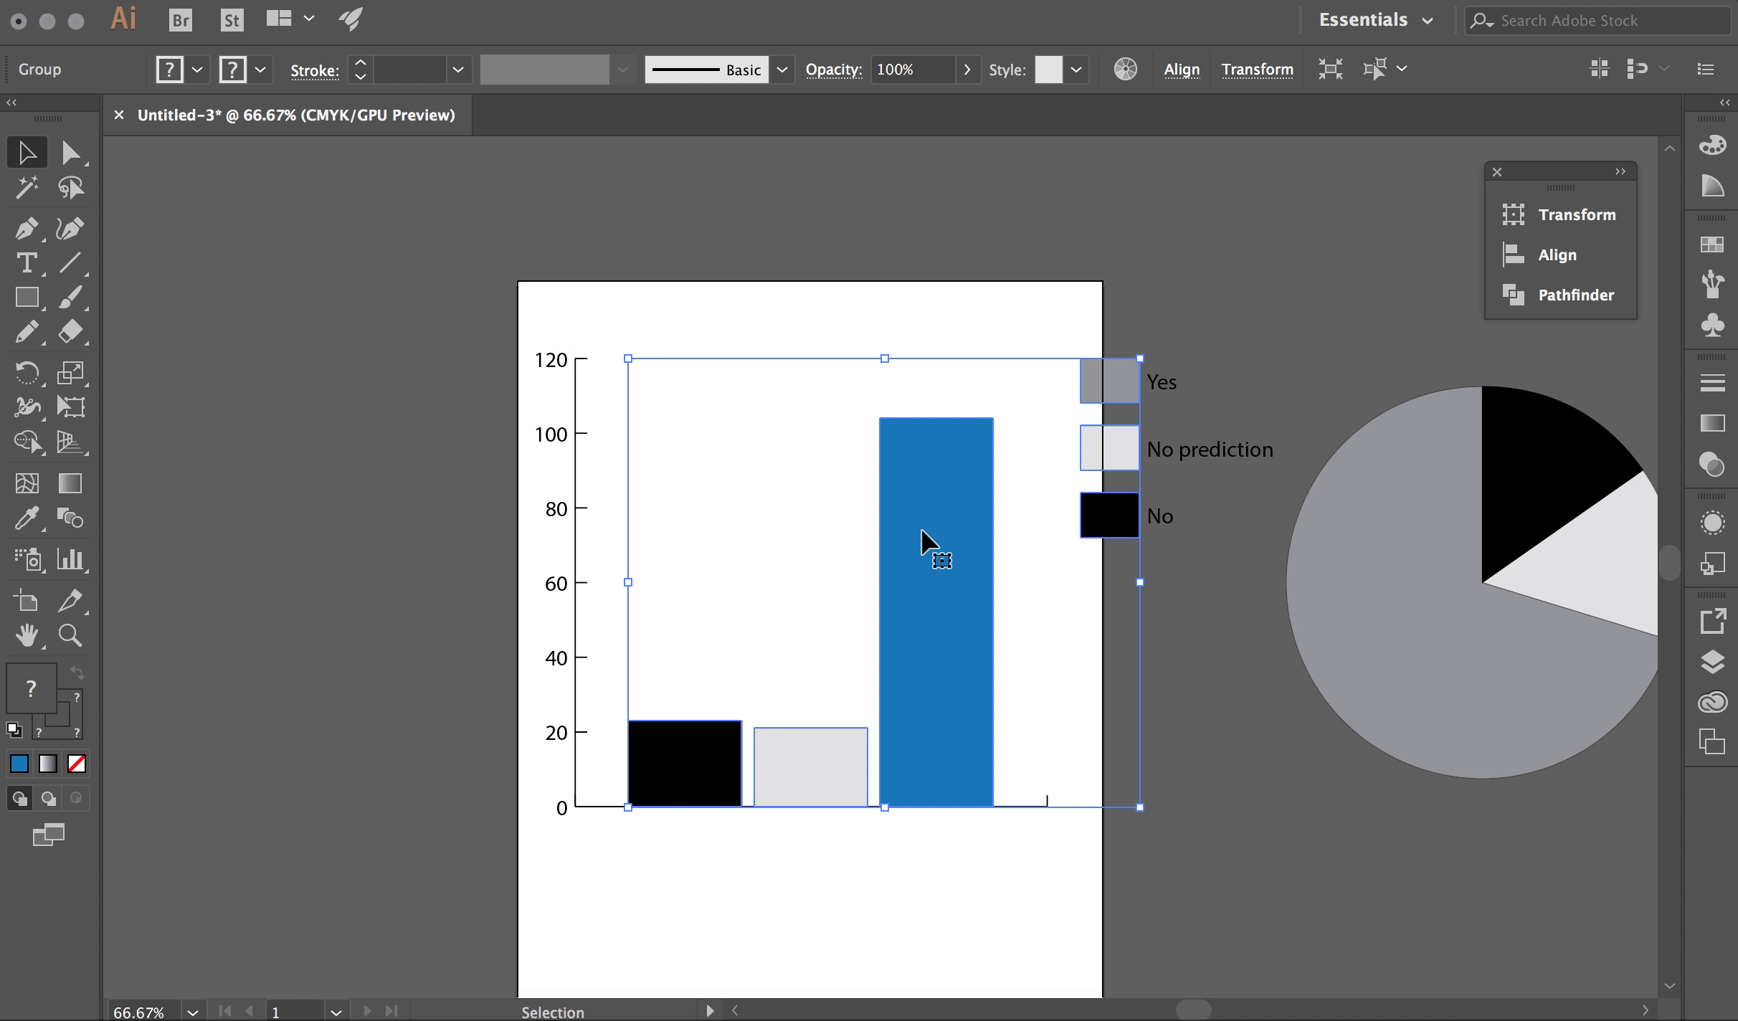
pyautogui.click(323, 0)
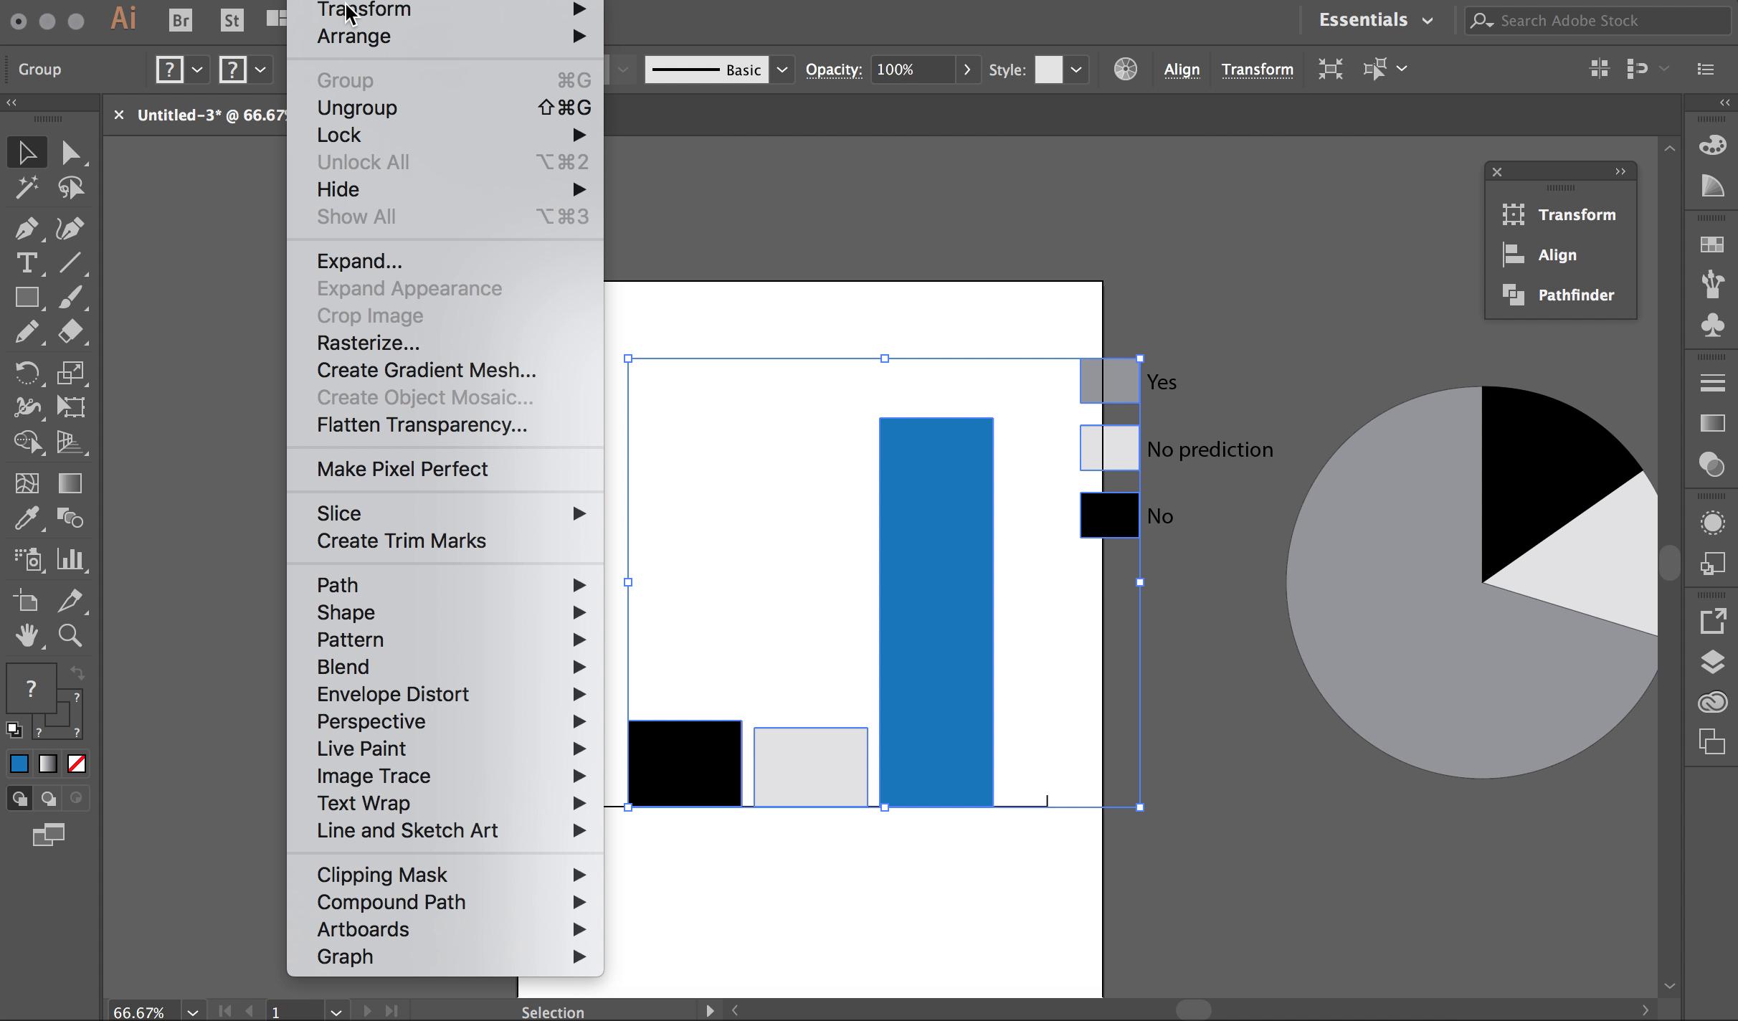
pyautogui.click(370, 109)
# Hide the pie chart in the Layers panel and find the group holding the blue bar
pyautogui.click(1712, 661)
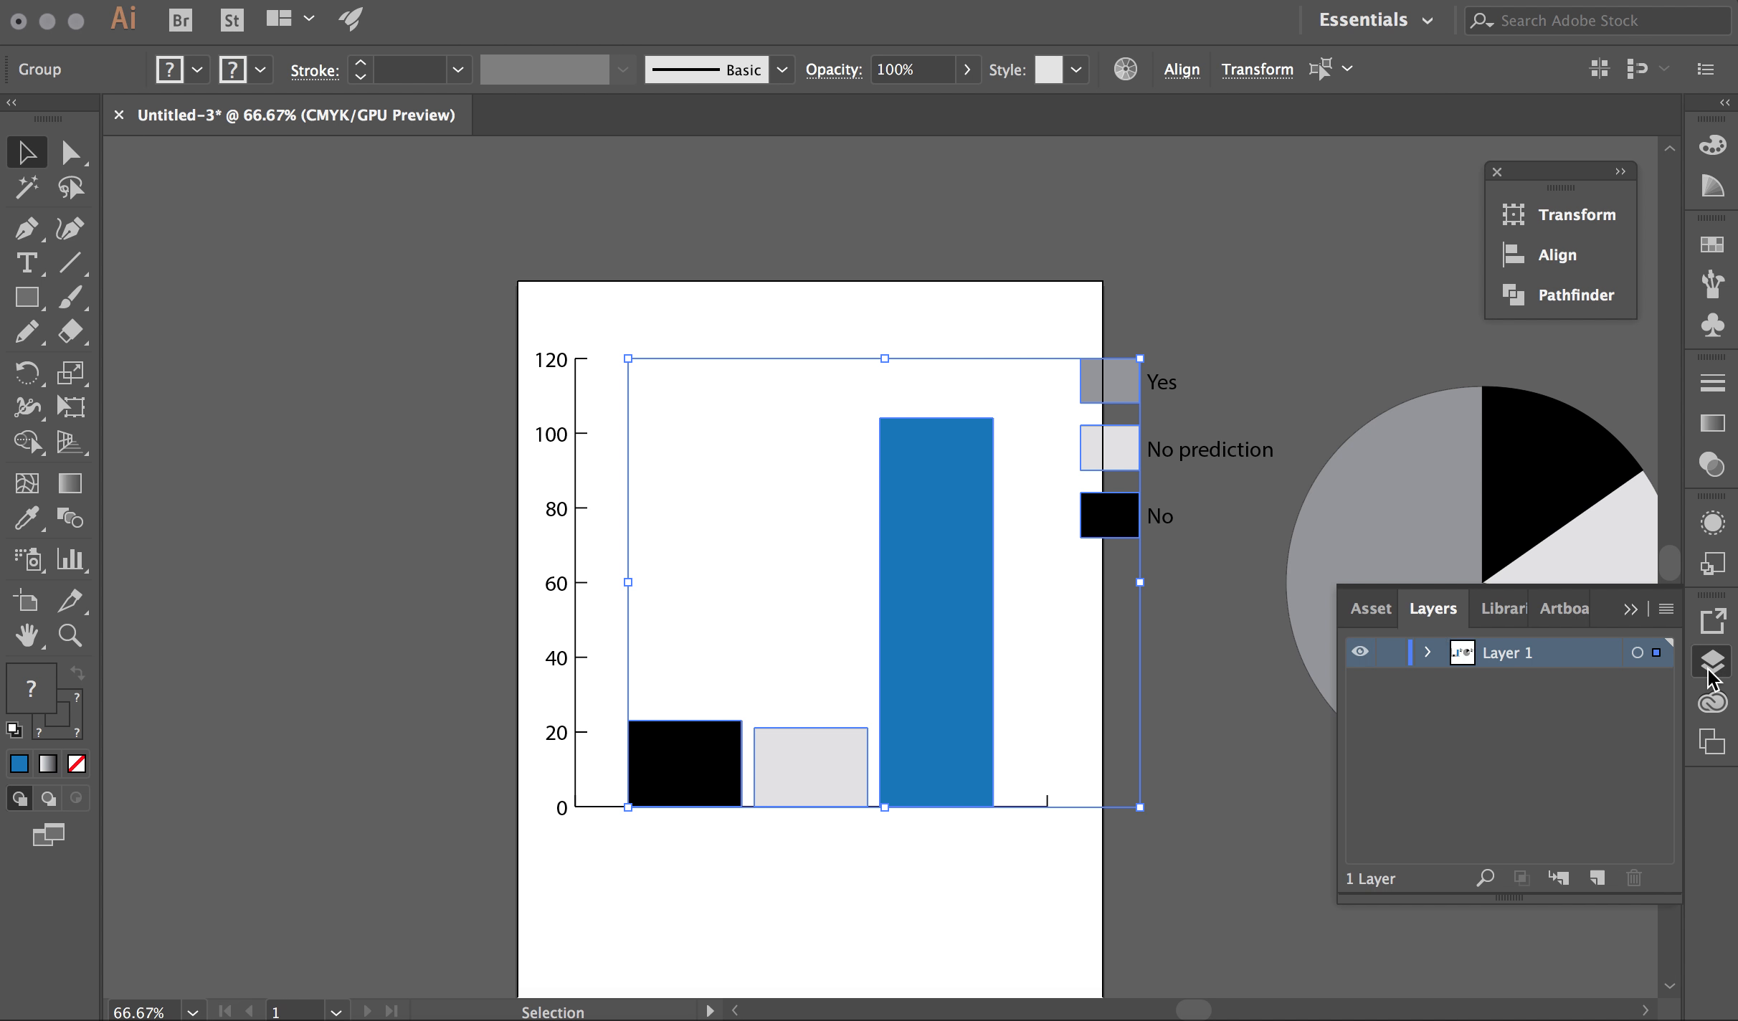
pyautogui.click(1430, 653)
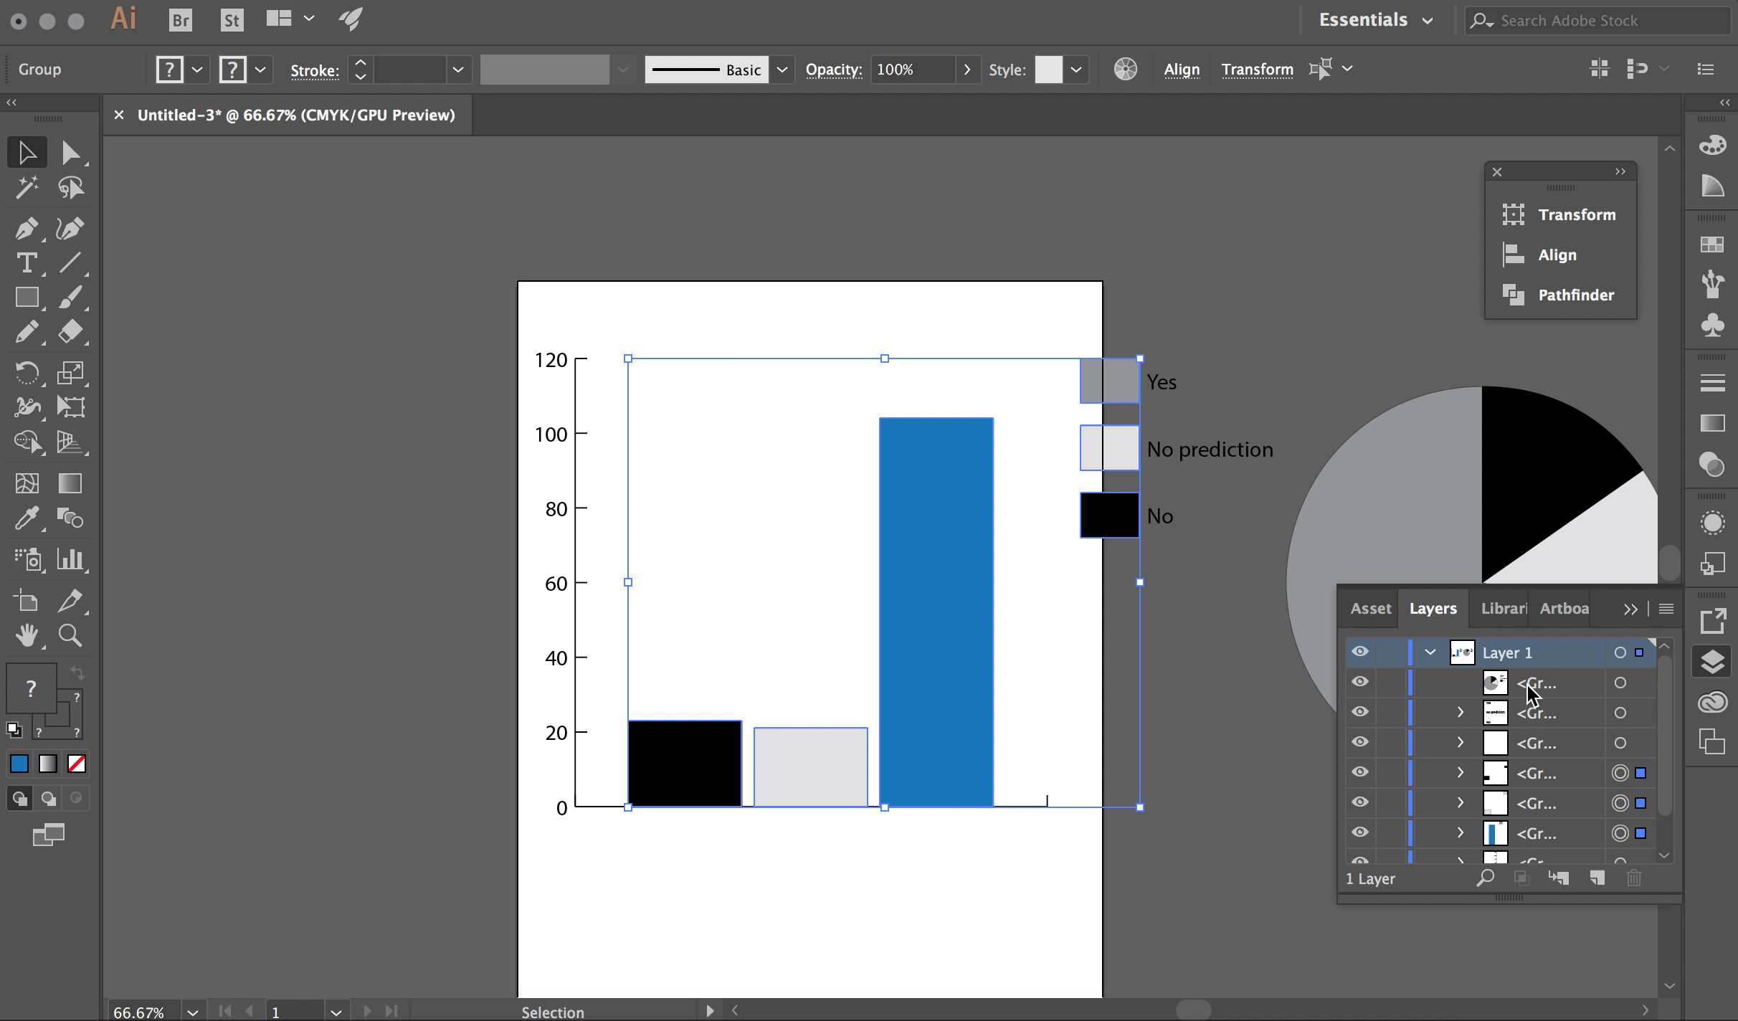
pyautogui.click(1360, 682)
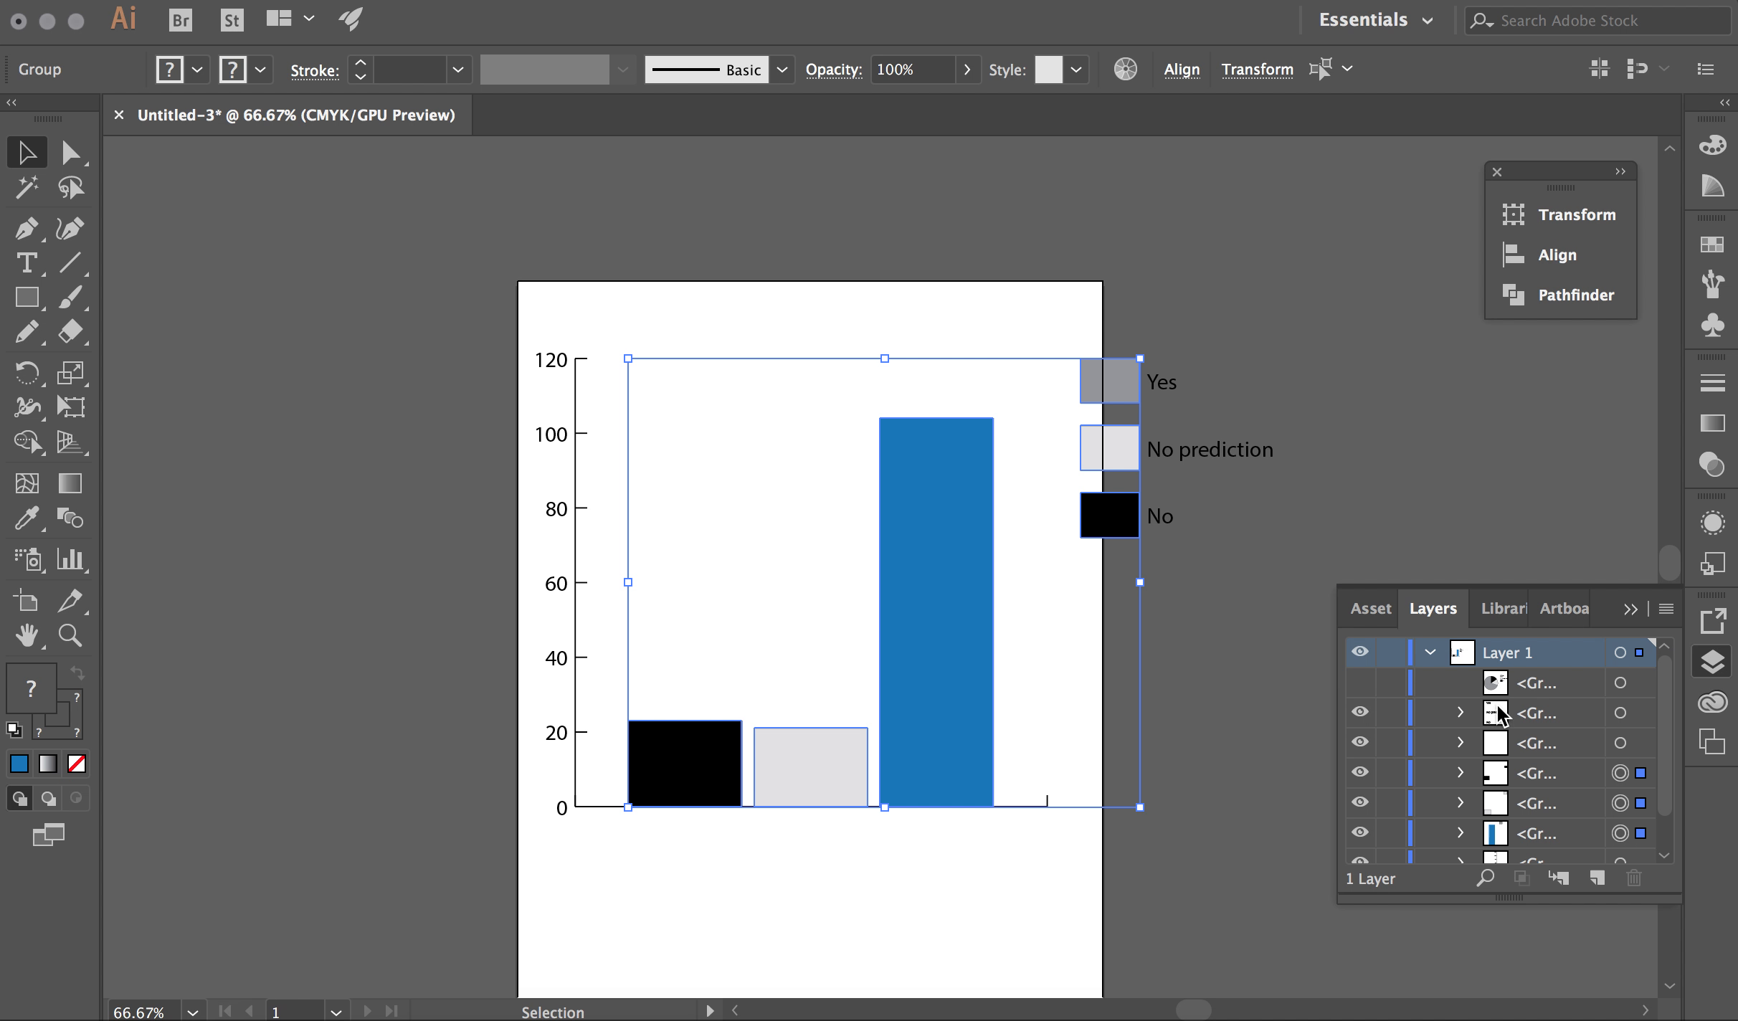
pyautogui.scroll(-2, 1497, 710)
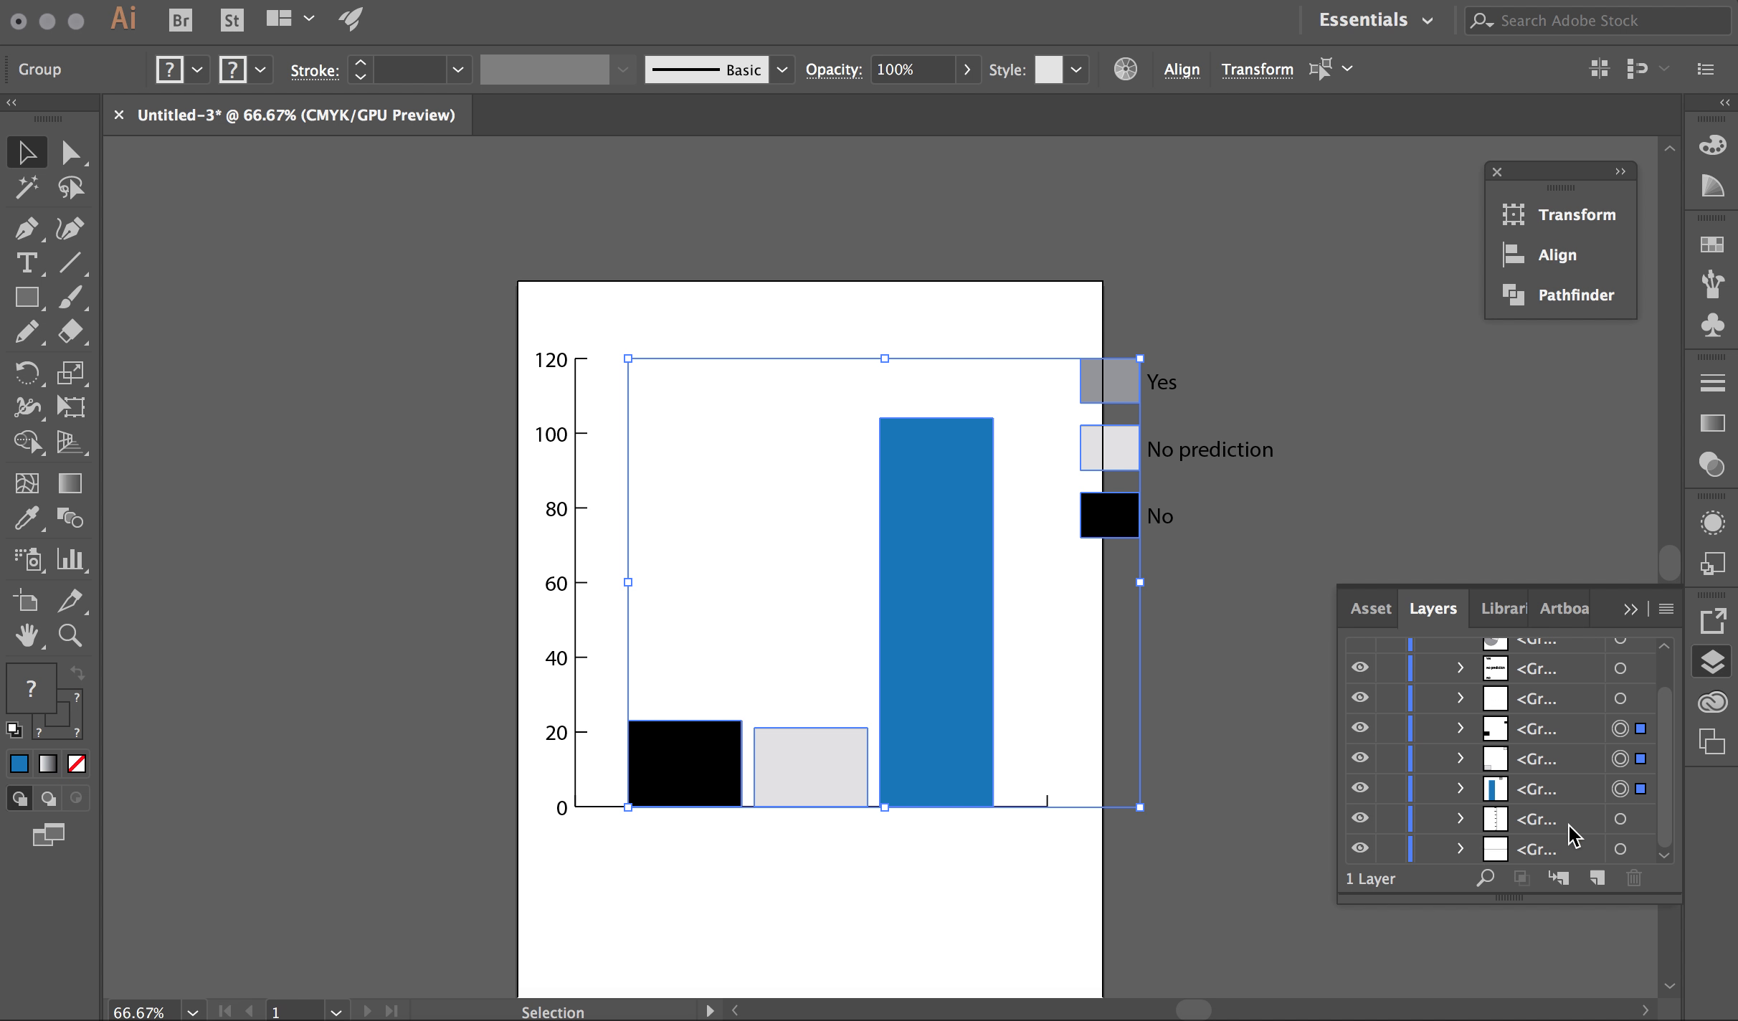
pyautogui.click(1461, 729)
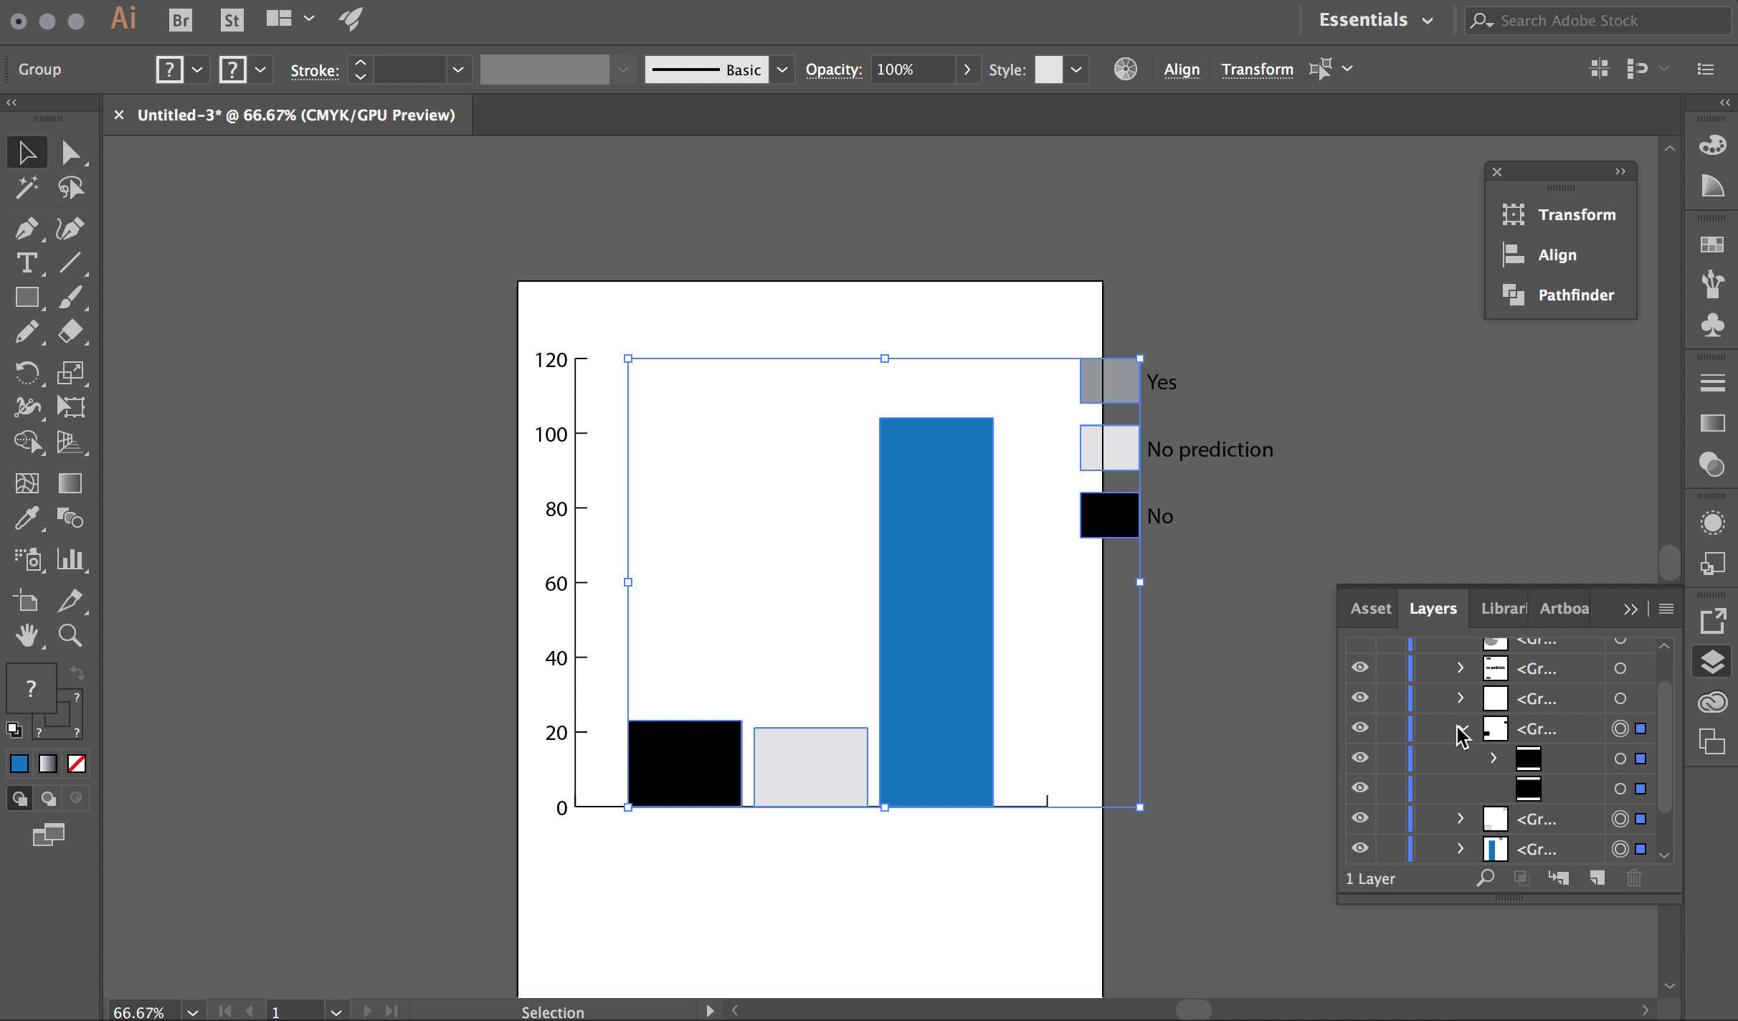
pyautogui.click(1459, 729)
pyautogui.click(1460, 758)
pyautogui.click(1461, 759)
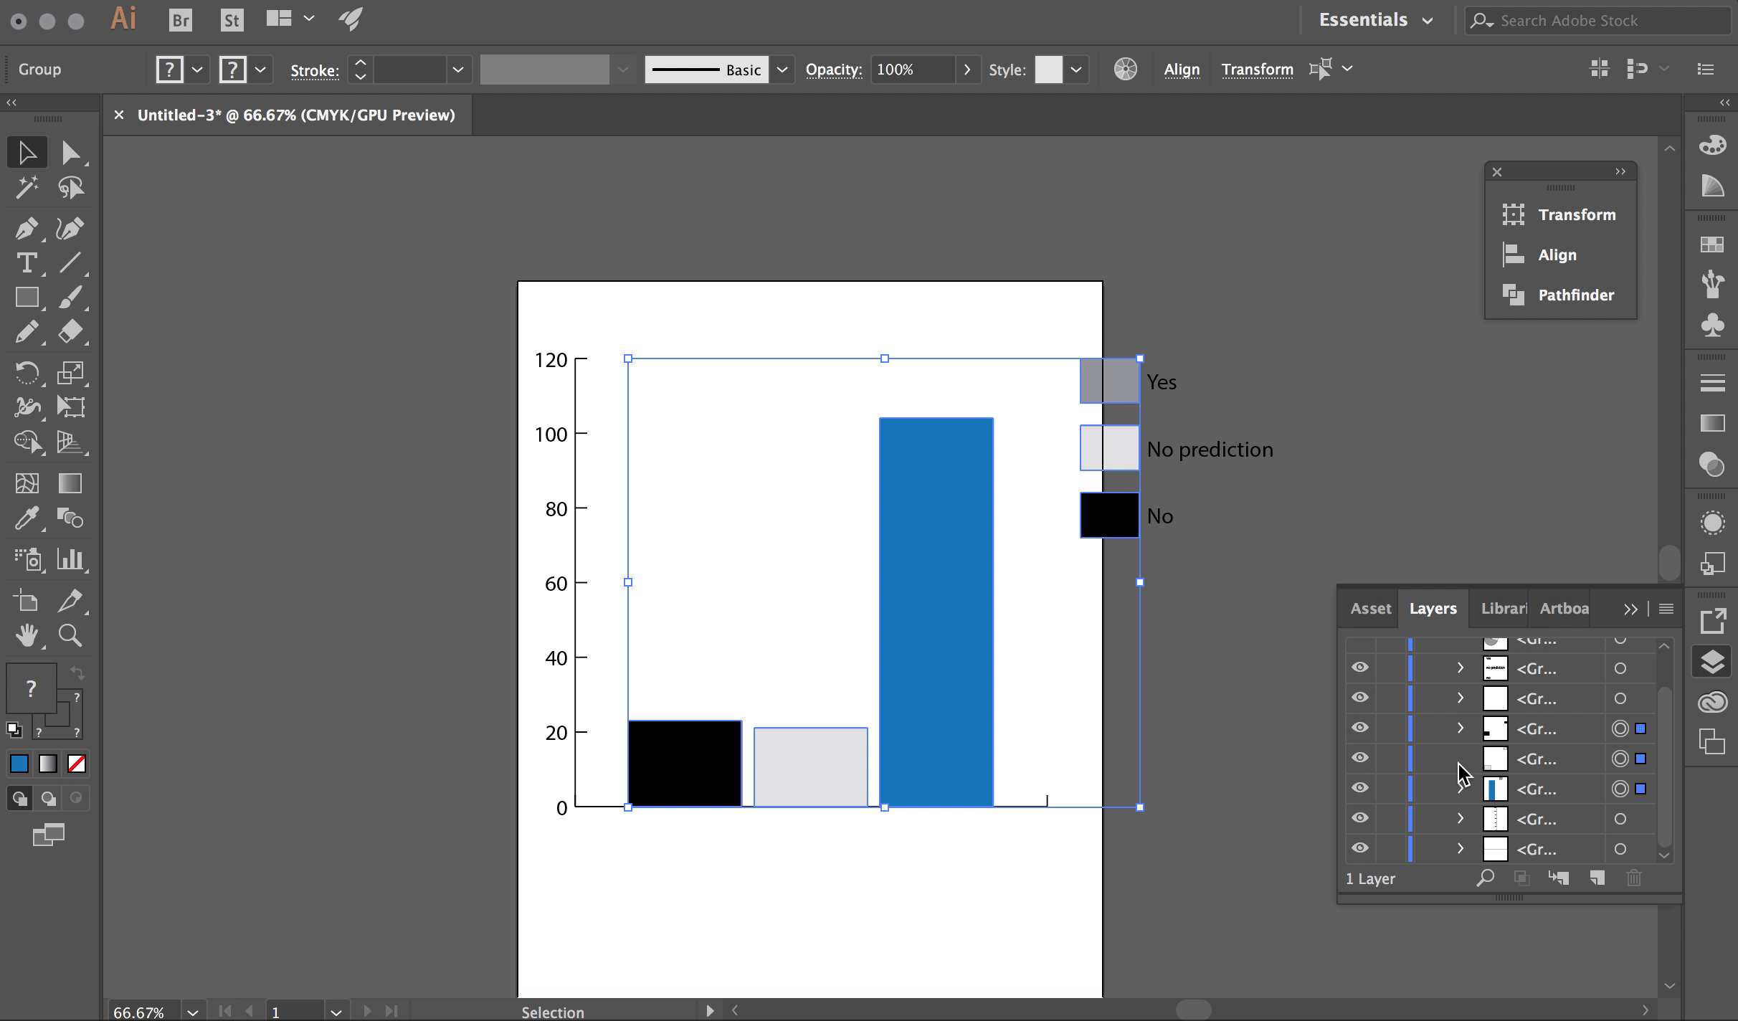
pyautogui.click(1460, 789)
# Fill the Yes bar and its legend swatch with a green swatch
pyautogui.click(1196, 331)
pyautogui.click(961, 459)
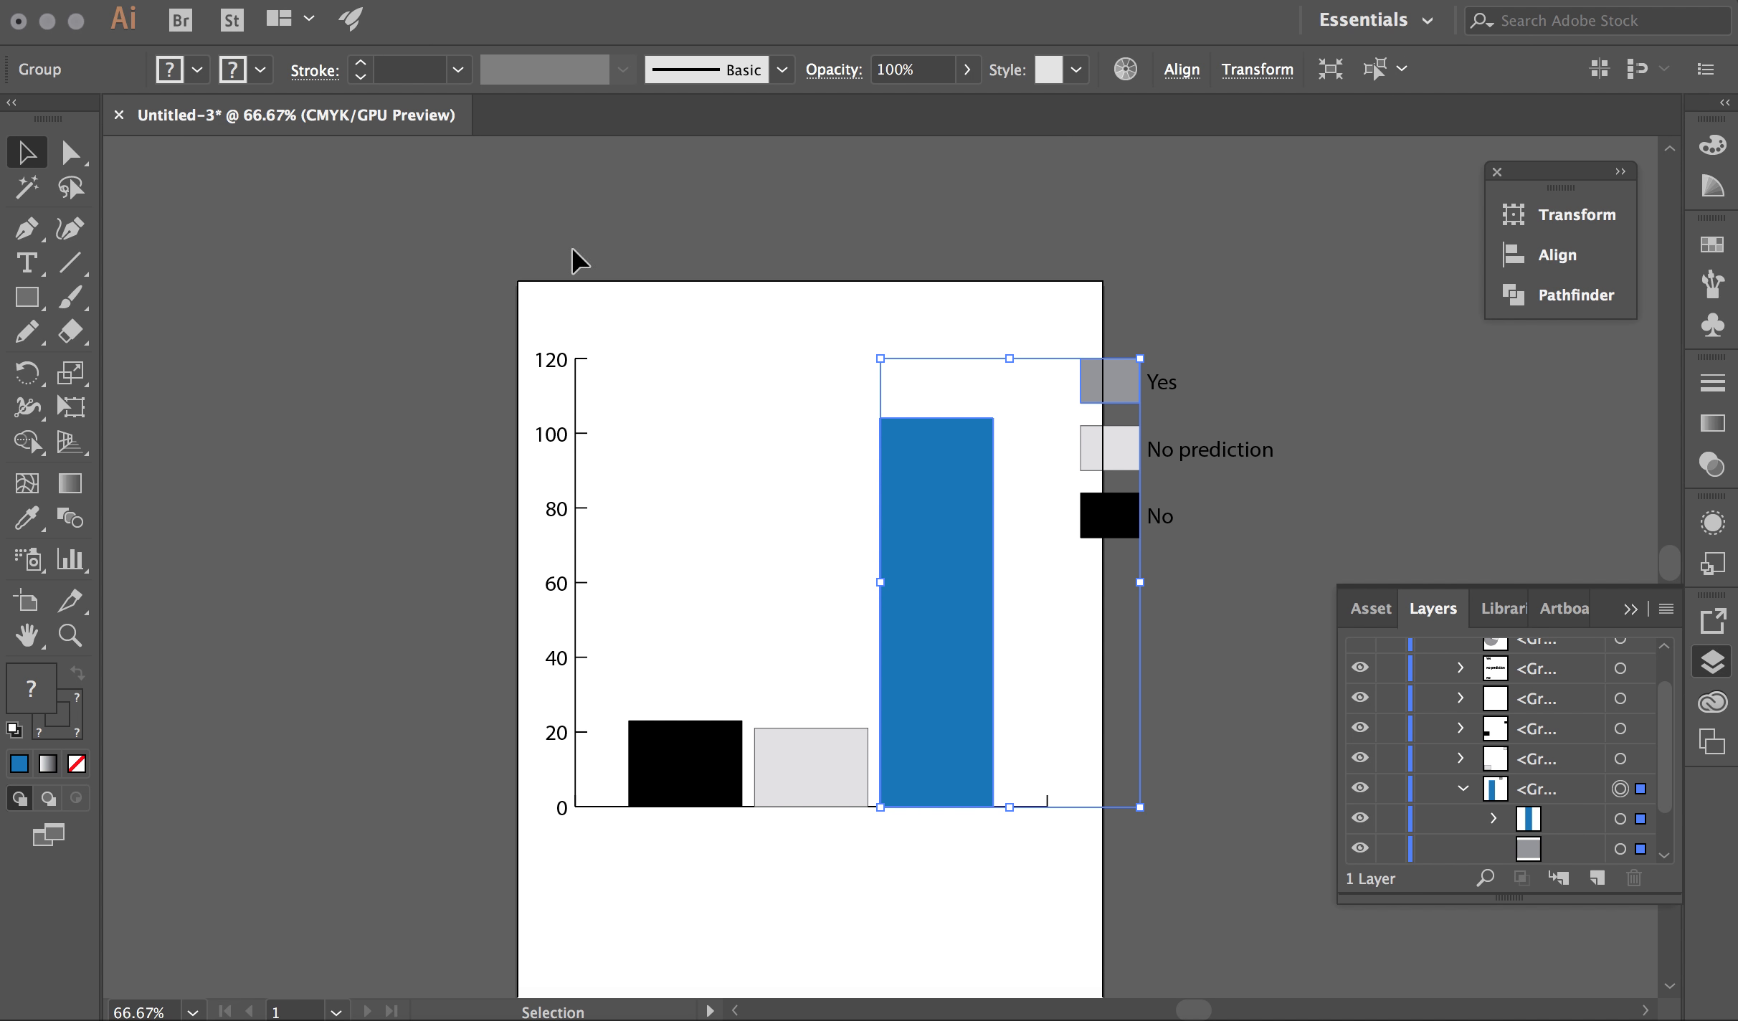
pyautogui.click(260, 71)
pyautogui.click(197, 69)
pyautogui.click(197, 69)
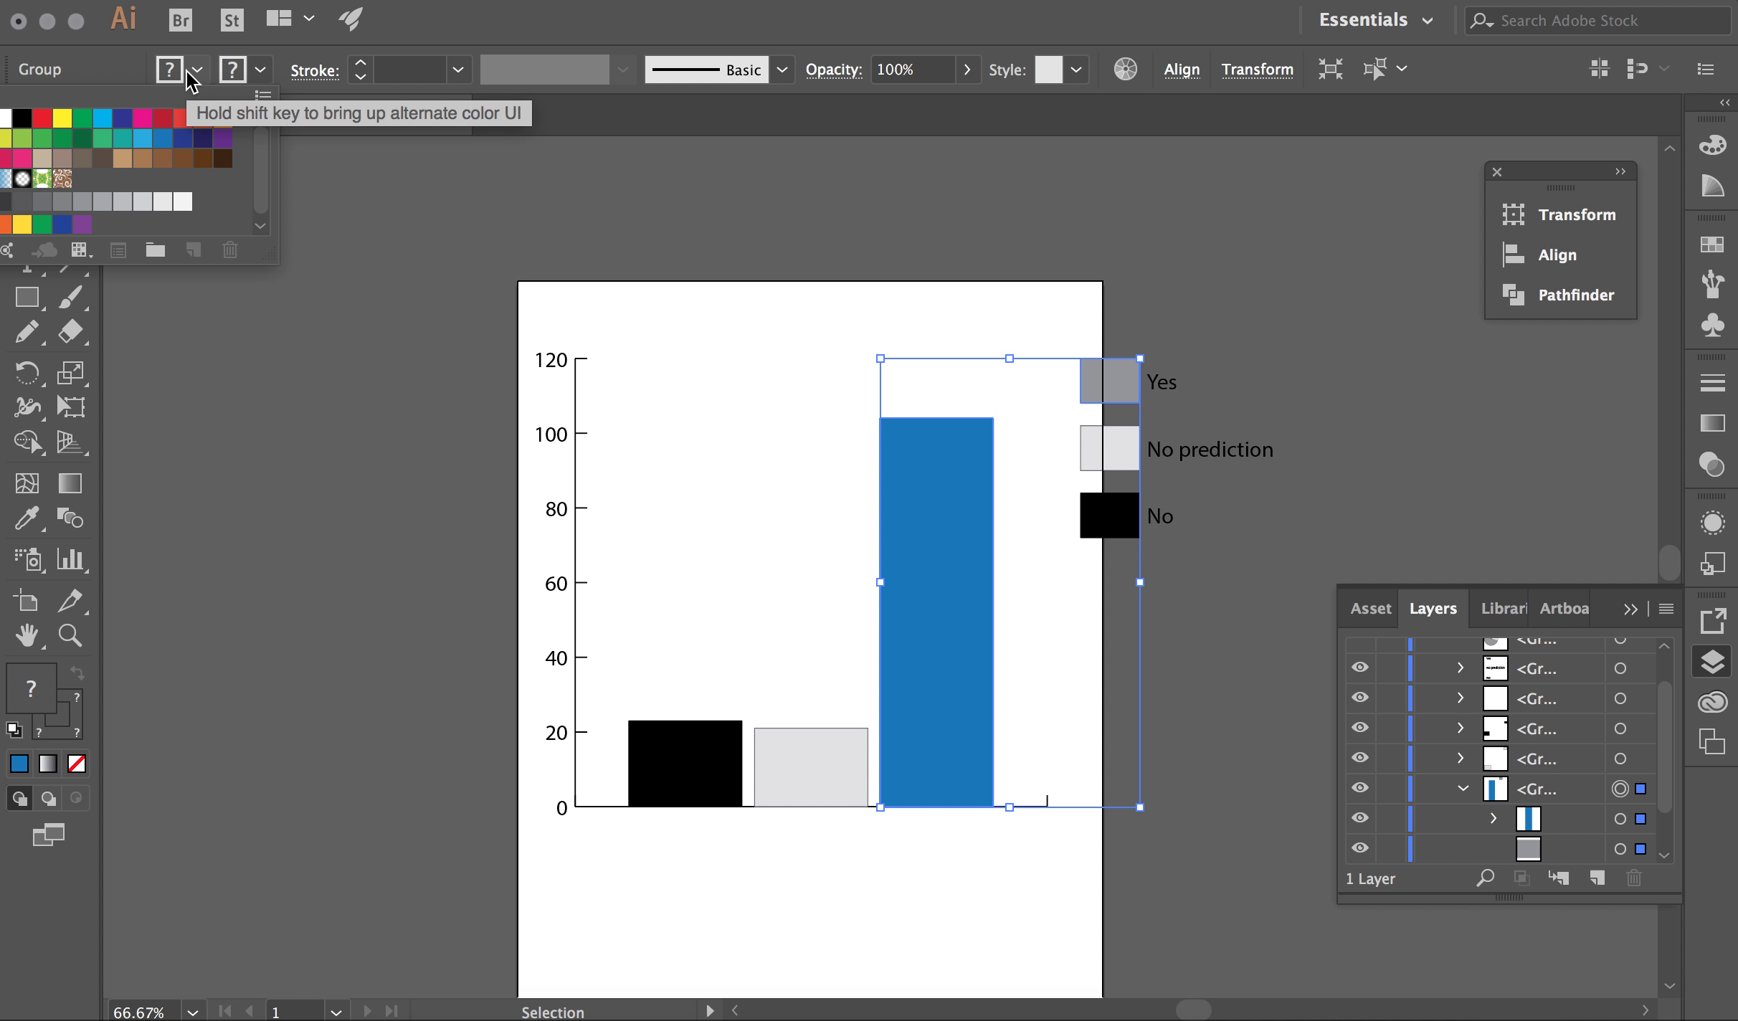
pyautogui.click(103, 138)
pyautogui.click(783, 189)
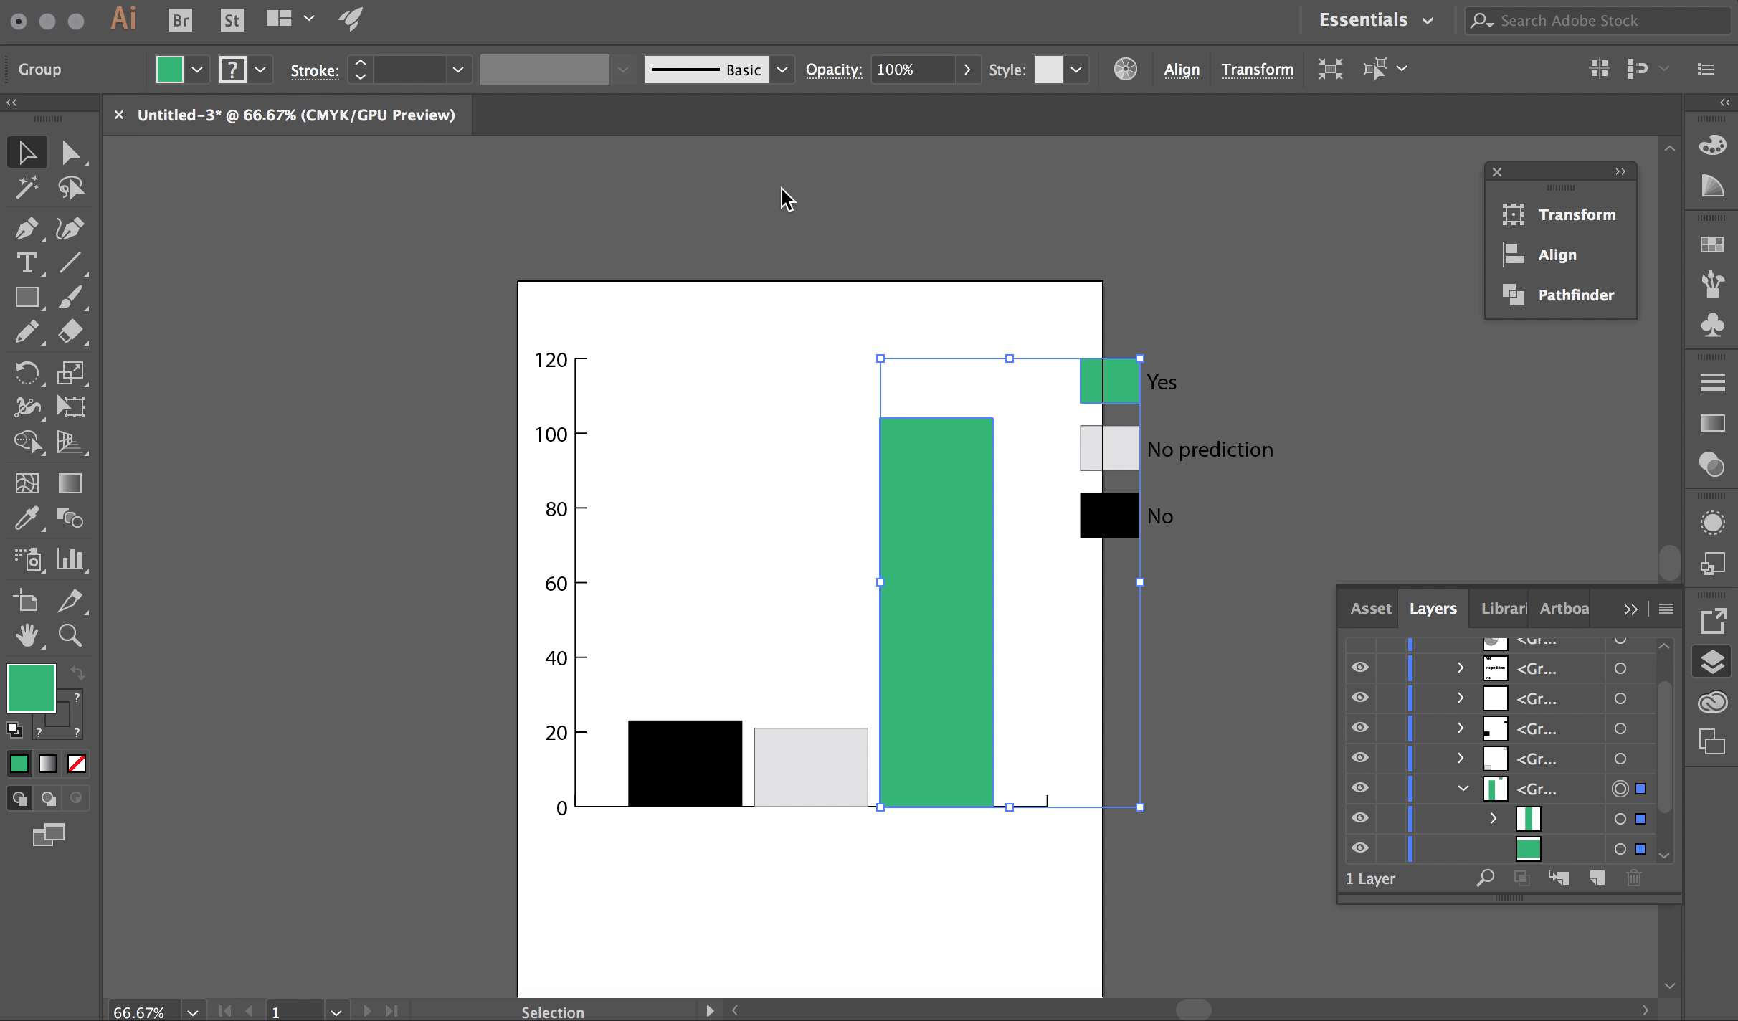
pyautogui.click(1244, 404)
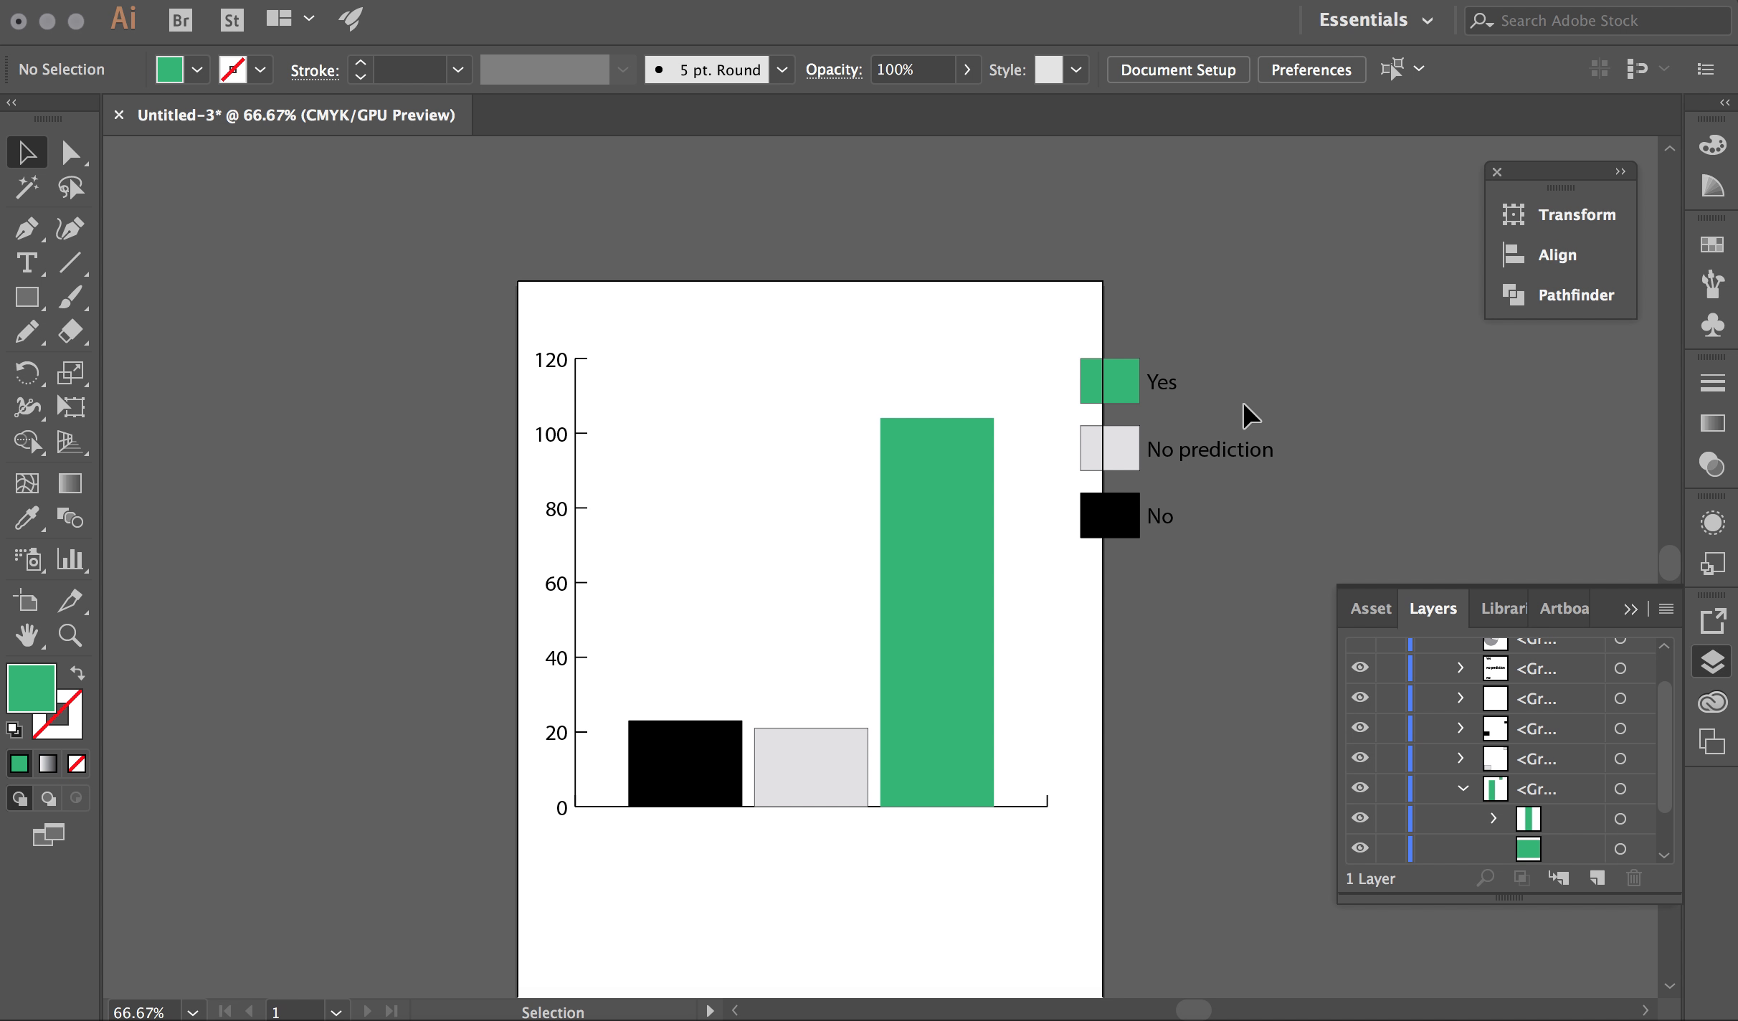
pyautogui.click(1176, 398)
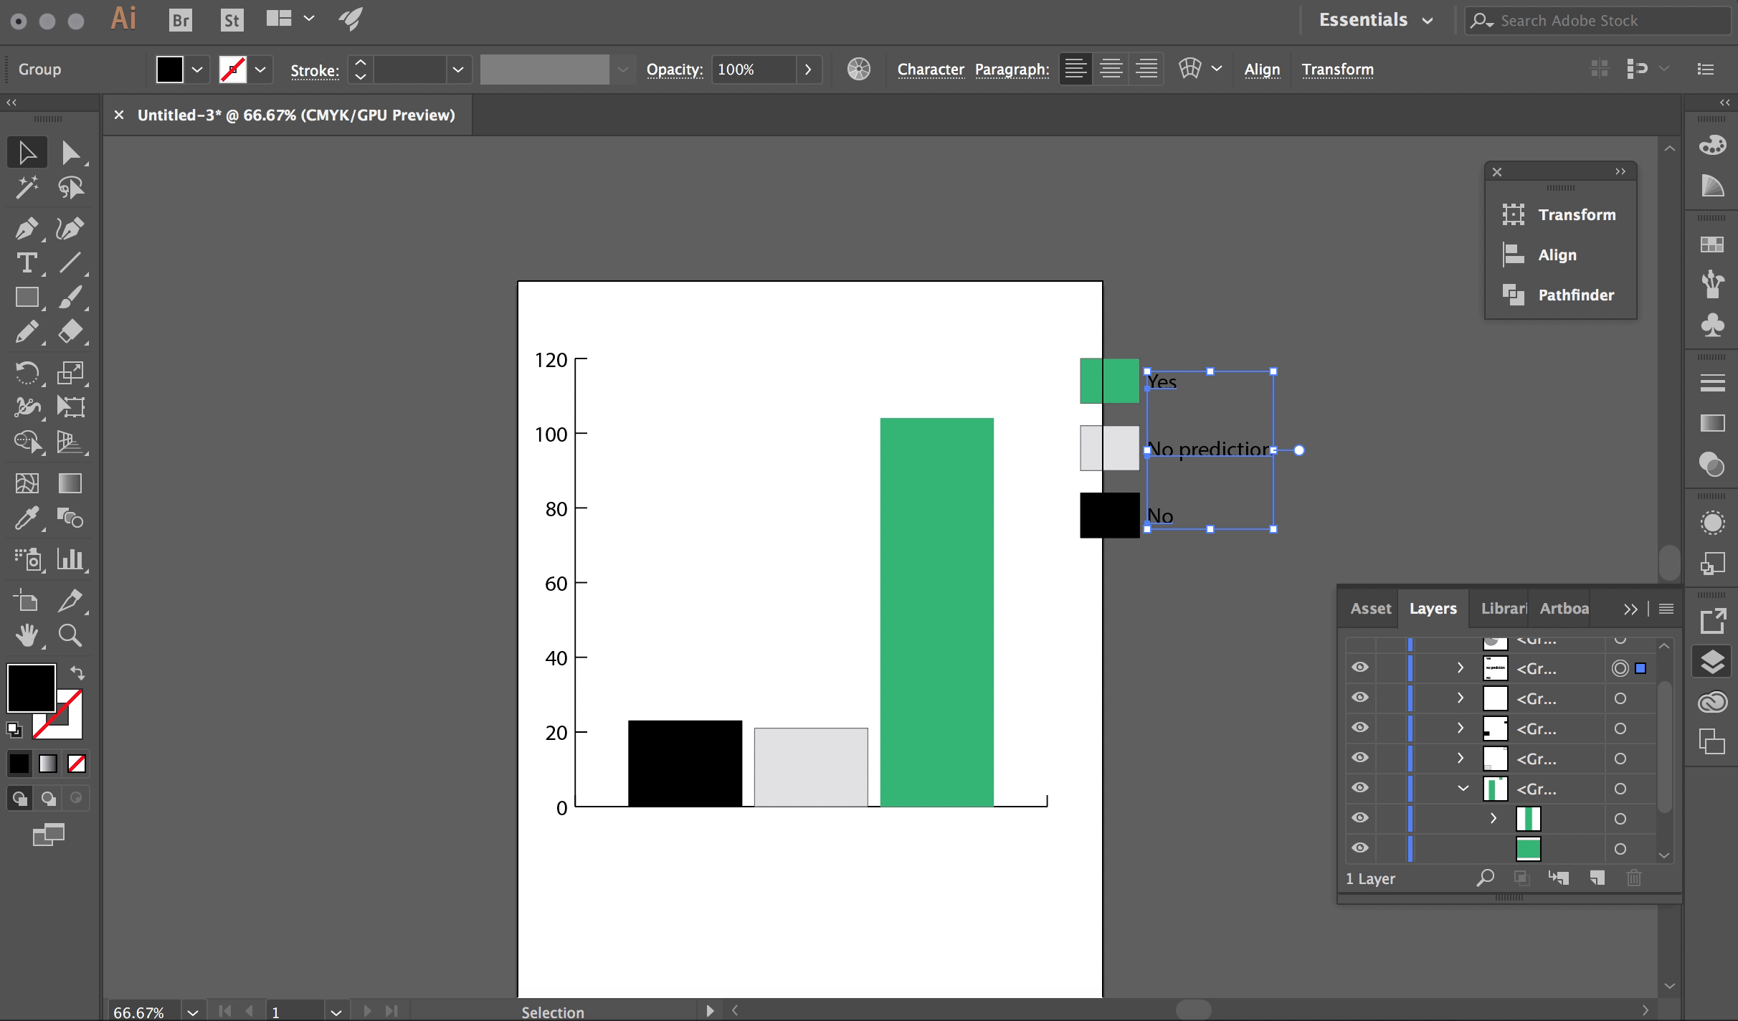
# Ungroup the legend labels and move Yes, No prediction and No beneath their matching bars
pyautogui.click(337, 2)
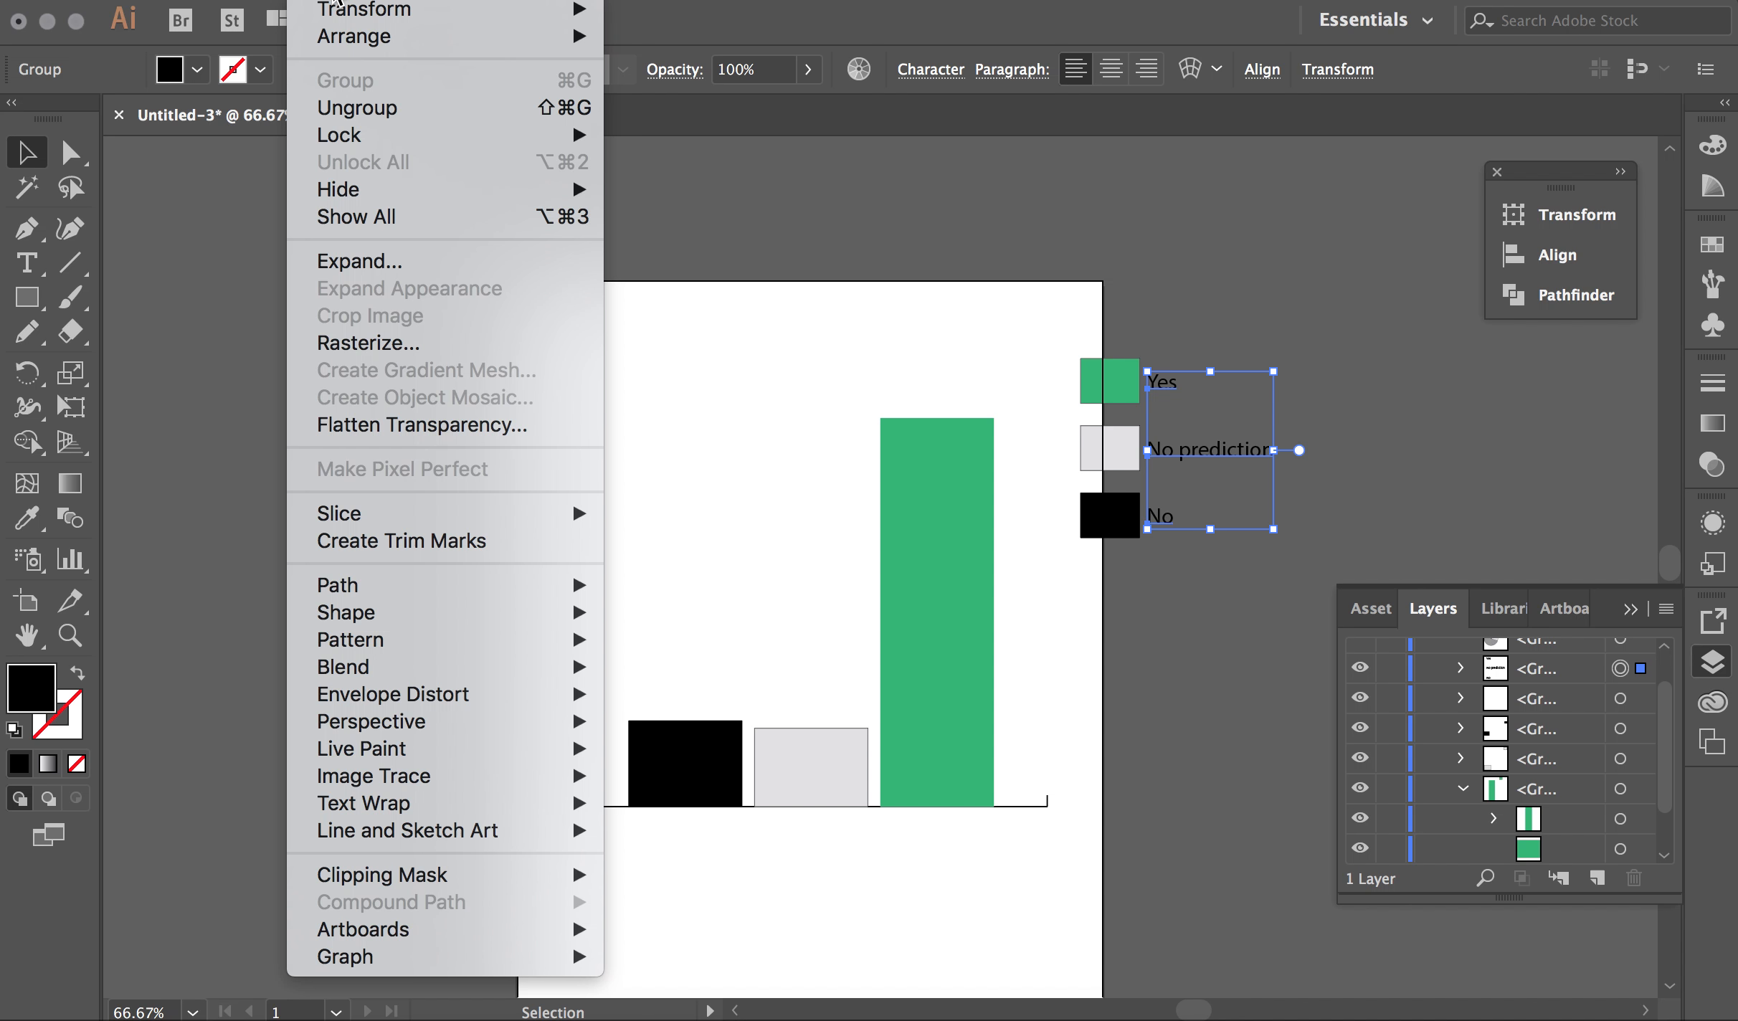
pyautogui.click(362, 108)
pyautogui.click(1298, 263)
pyautogui.moveTo(1160, 388); pyautogui.dragTo(929, 825)
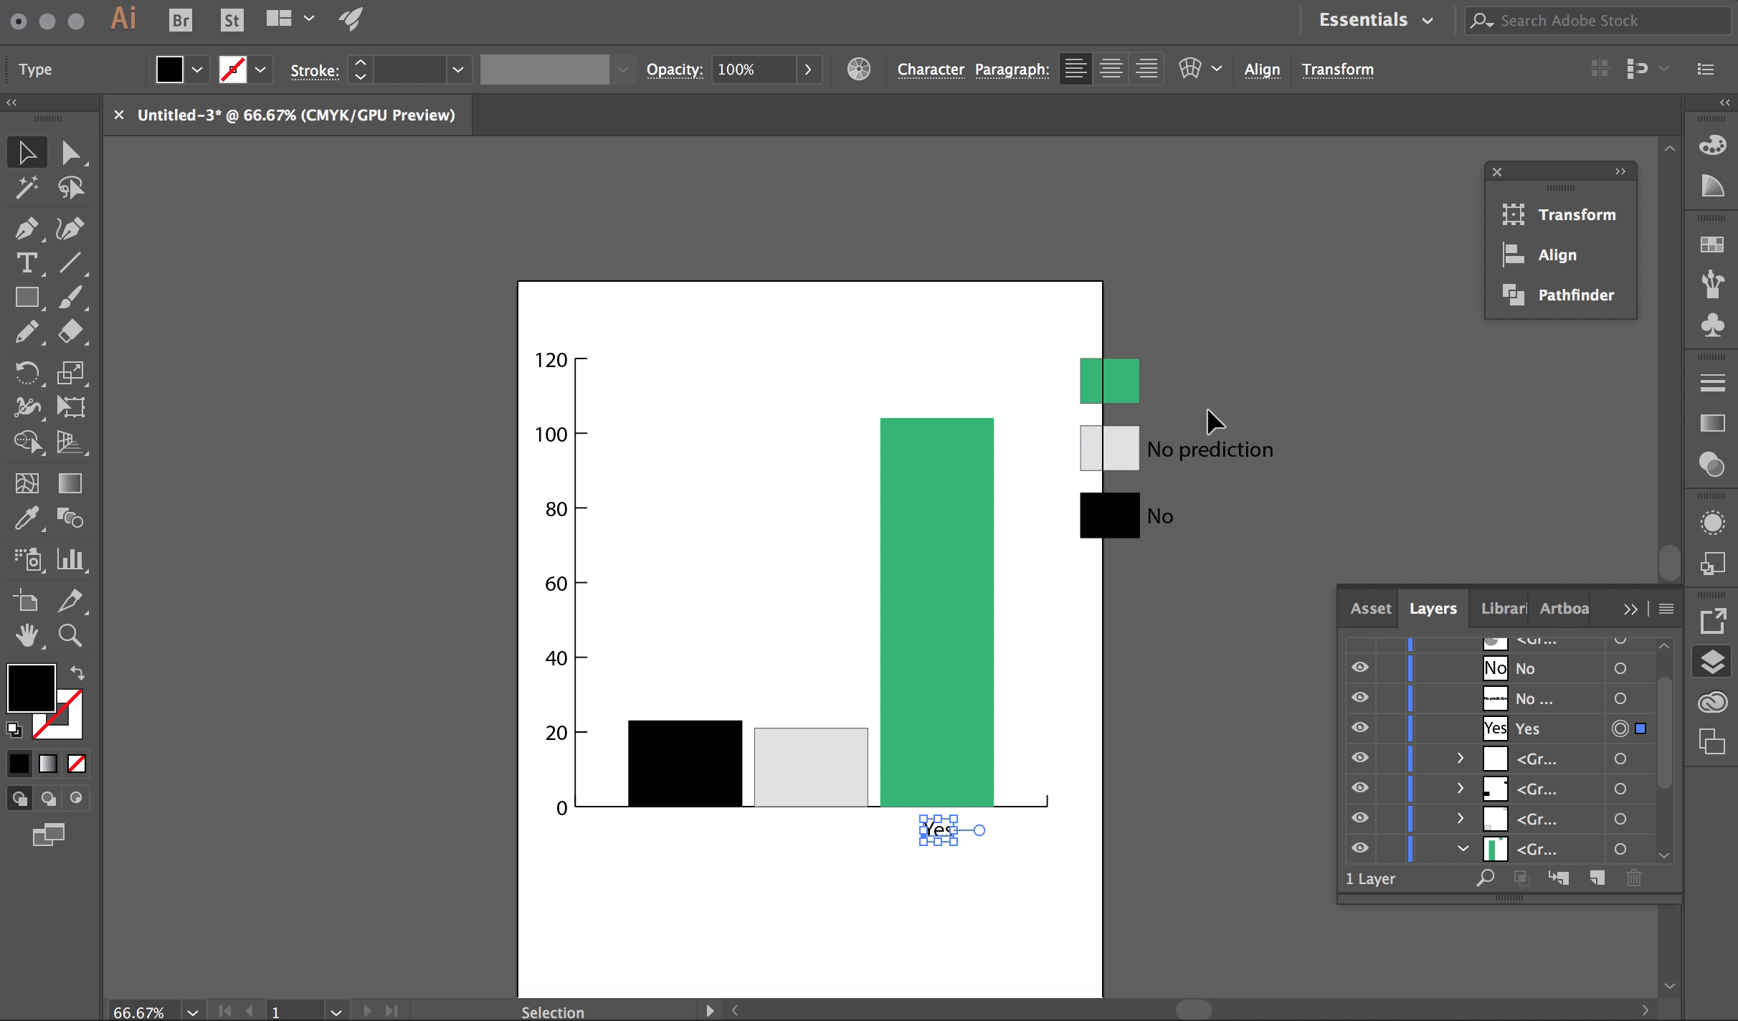
pyautogui.moveTo(1200, 445); pyautogui.dragTo(806, 830)
pyautogui.moveTo(1150, 520); pyautogui.dragTo(673, 834)
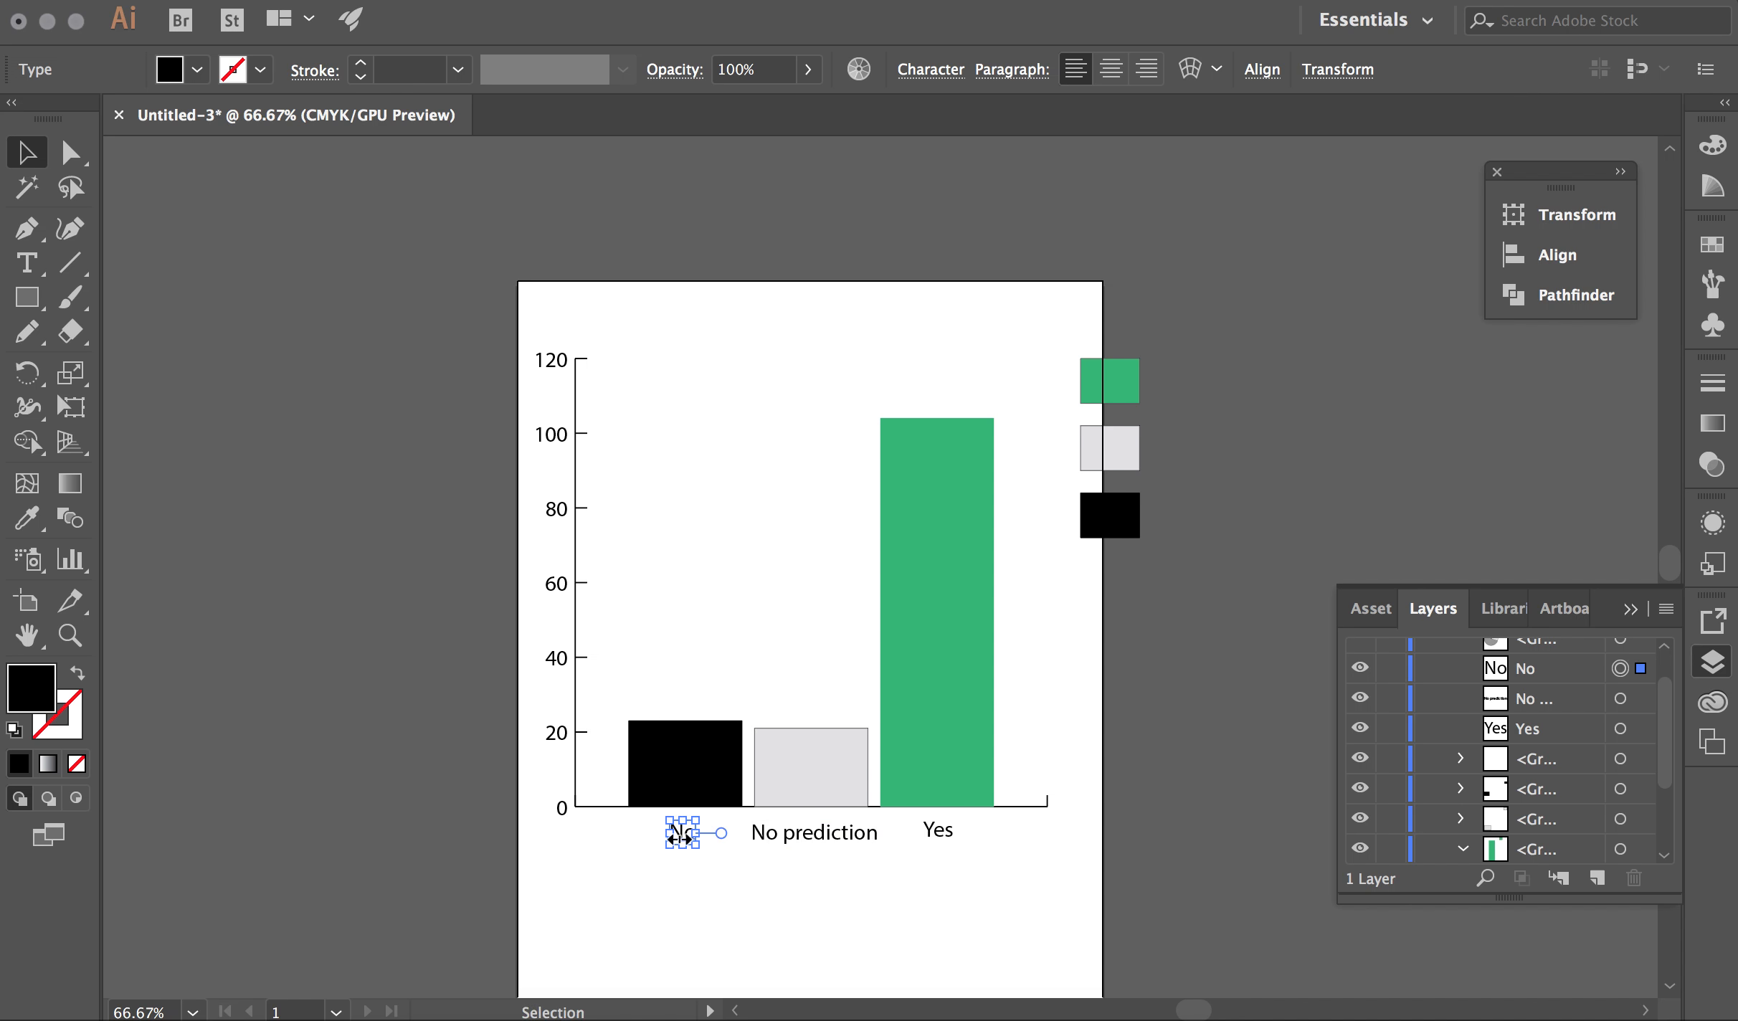
pyautogui.click(788, 903)
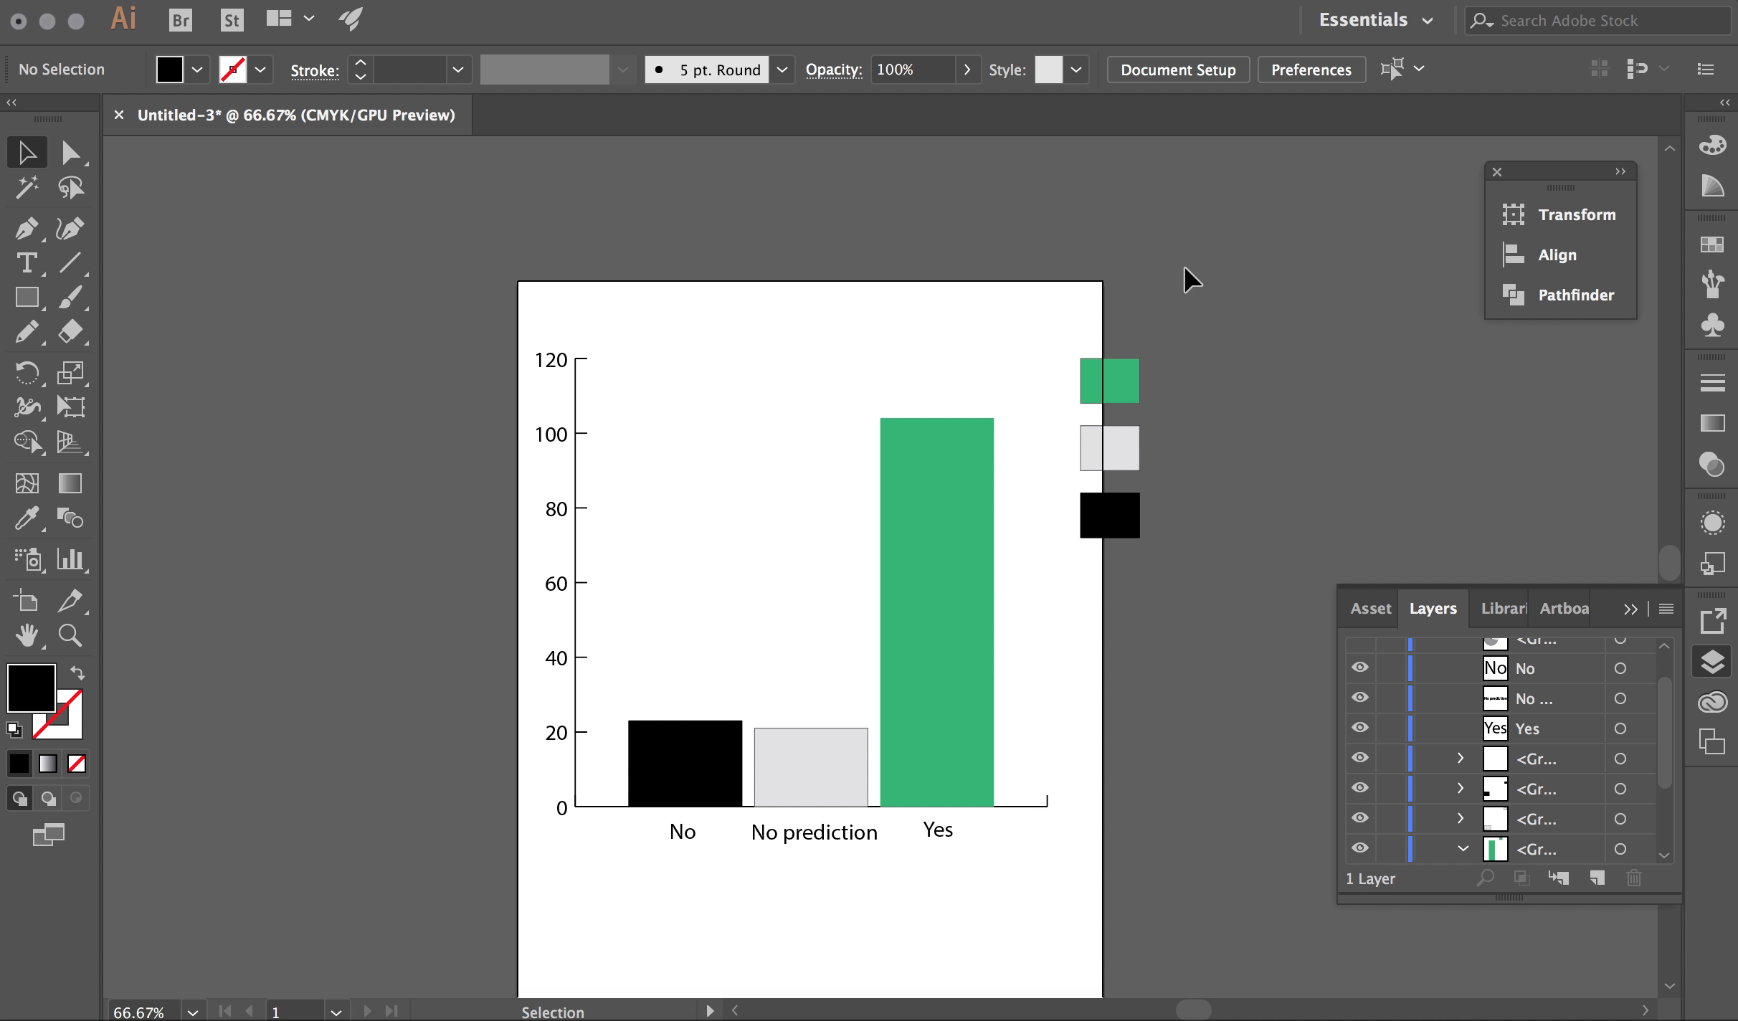